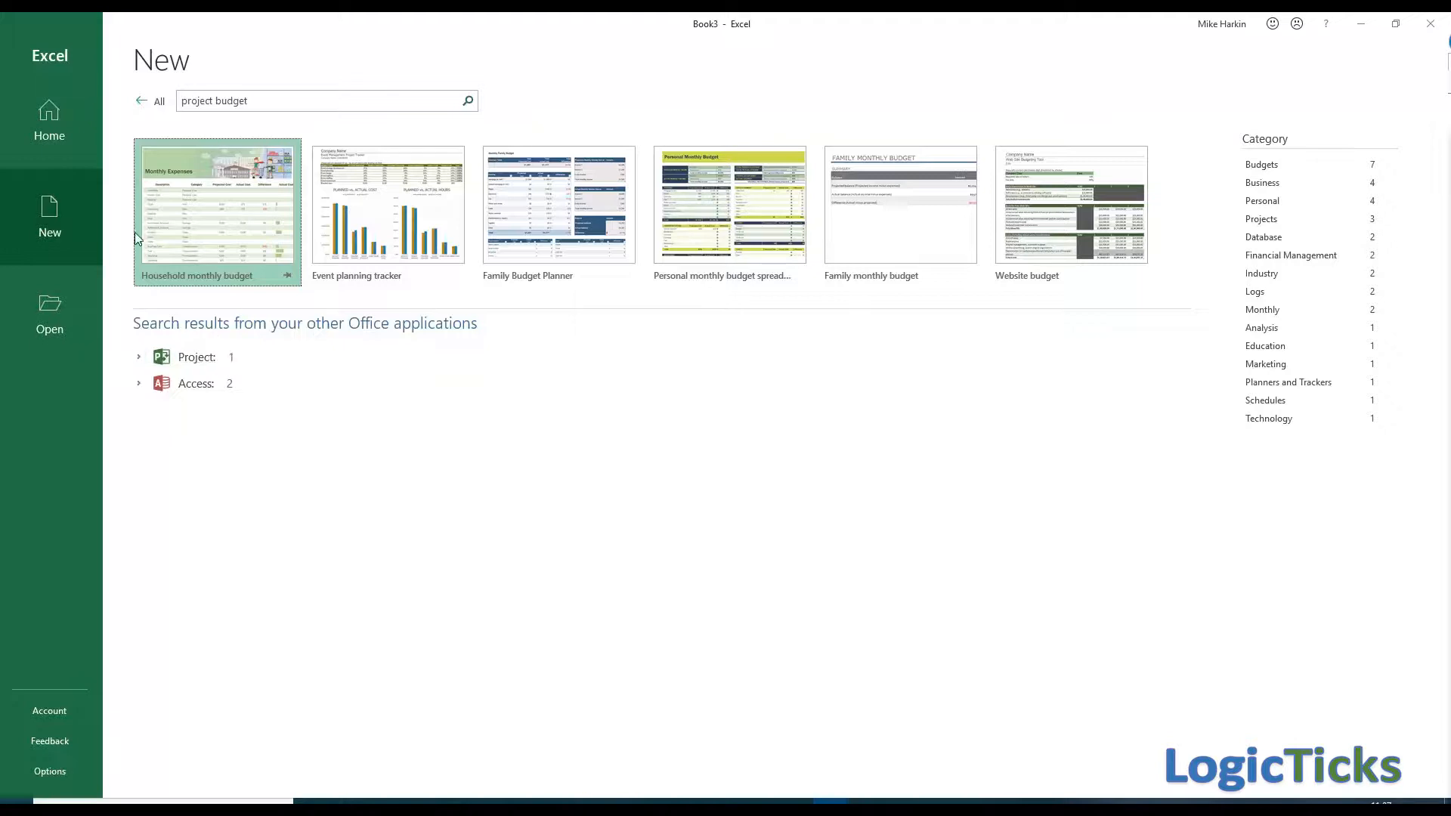
Step: Leave the template search results and create a new blank workbook
click(143, 99)
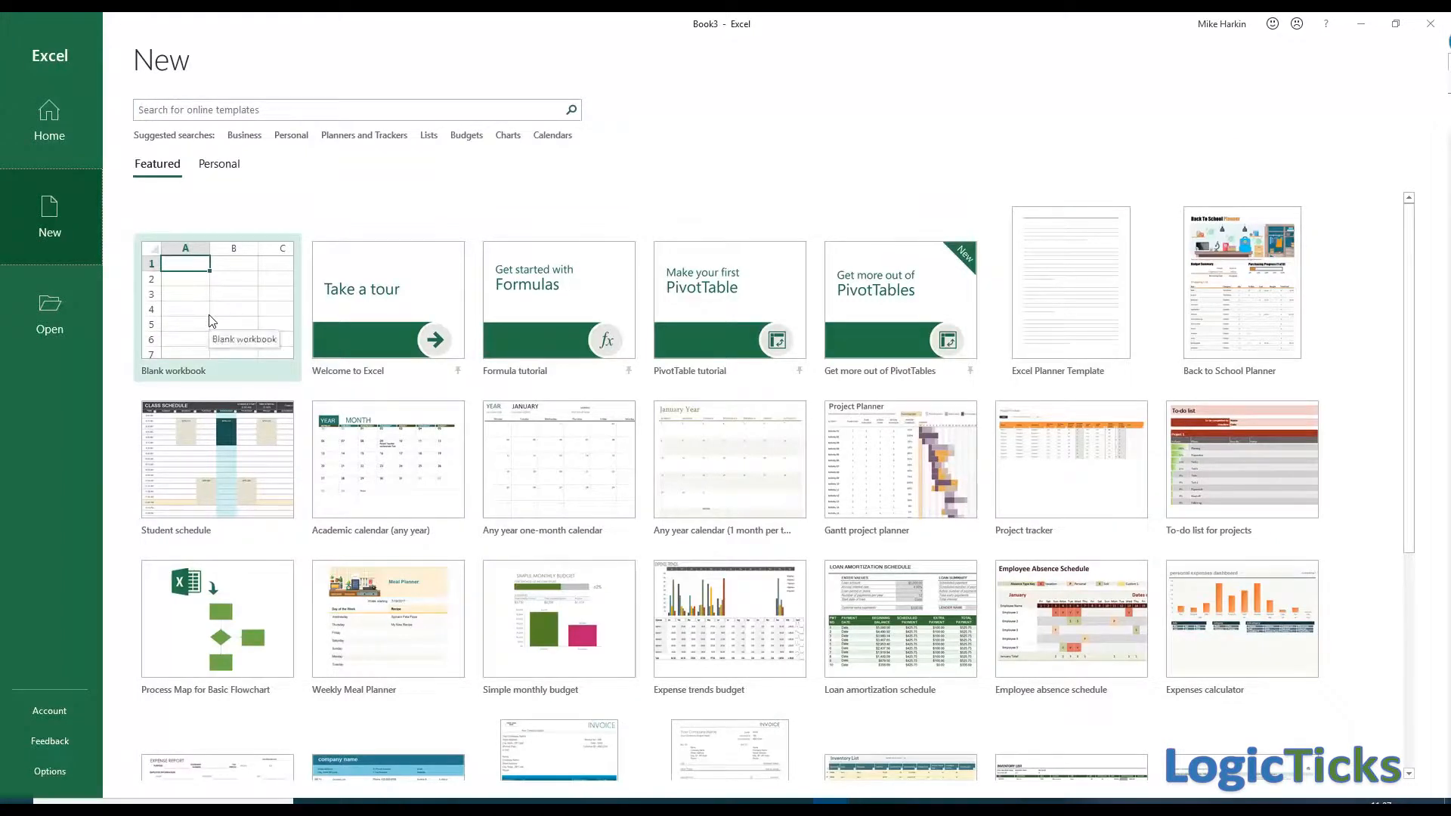
click(212, 323)
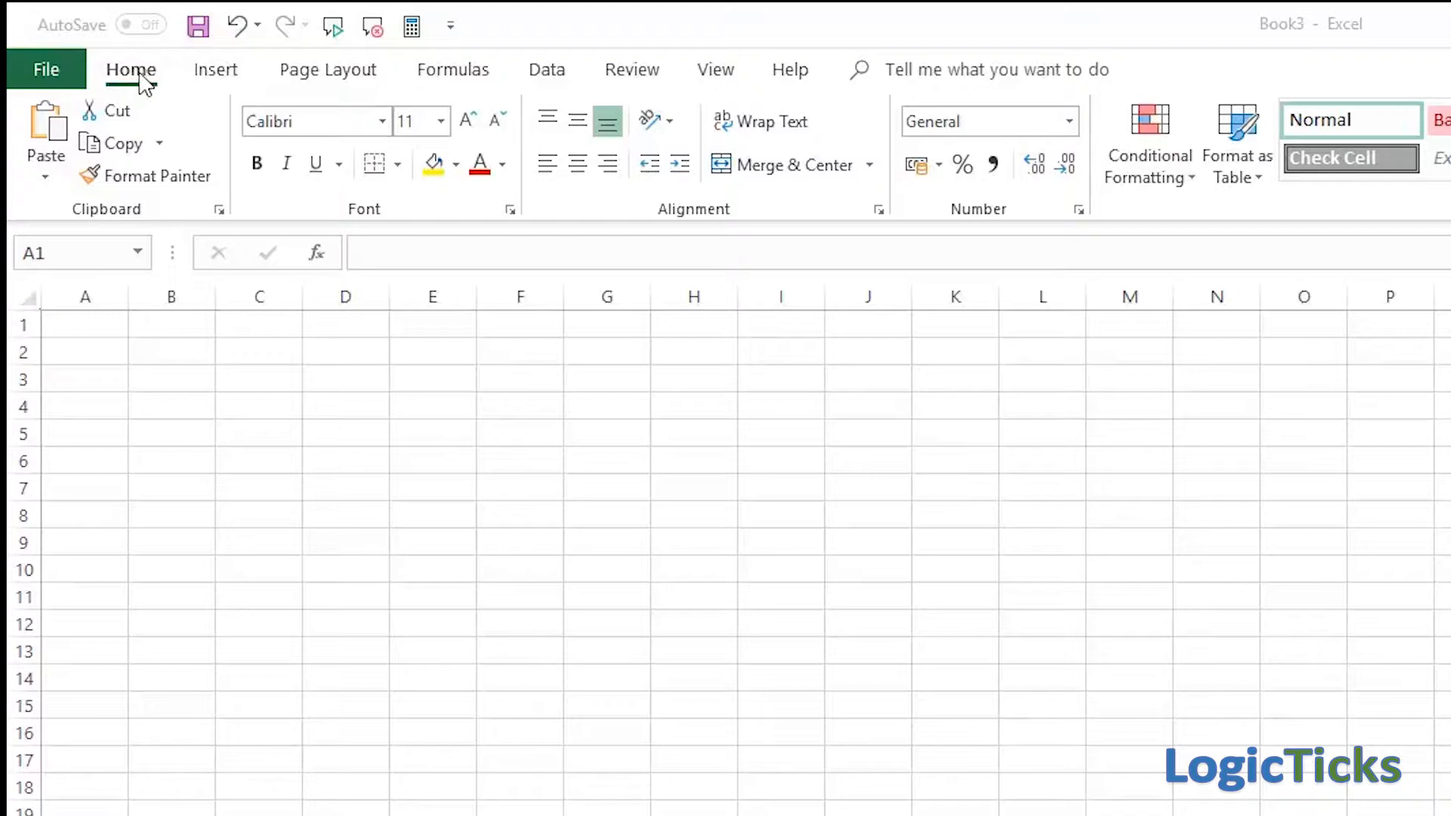
Step: Examine the Insert, Page Layout, Formulas and Data commands, the clipboard contents and the number format categories for cells
click(210, 68)
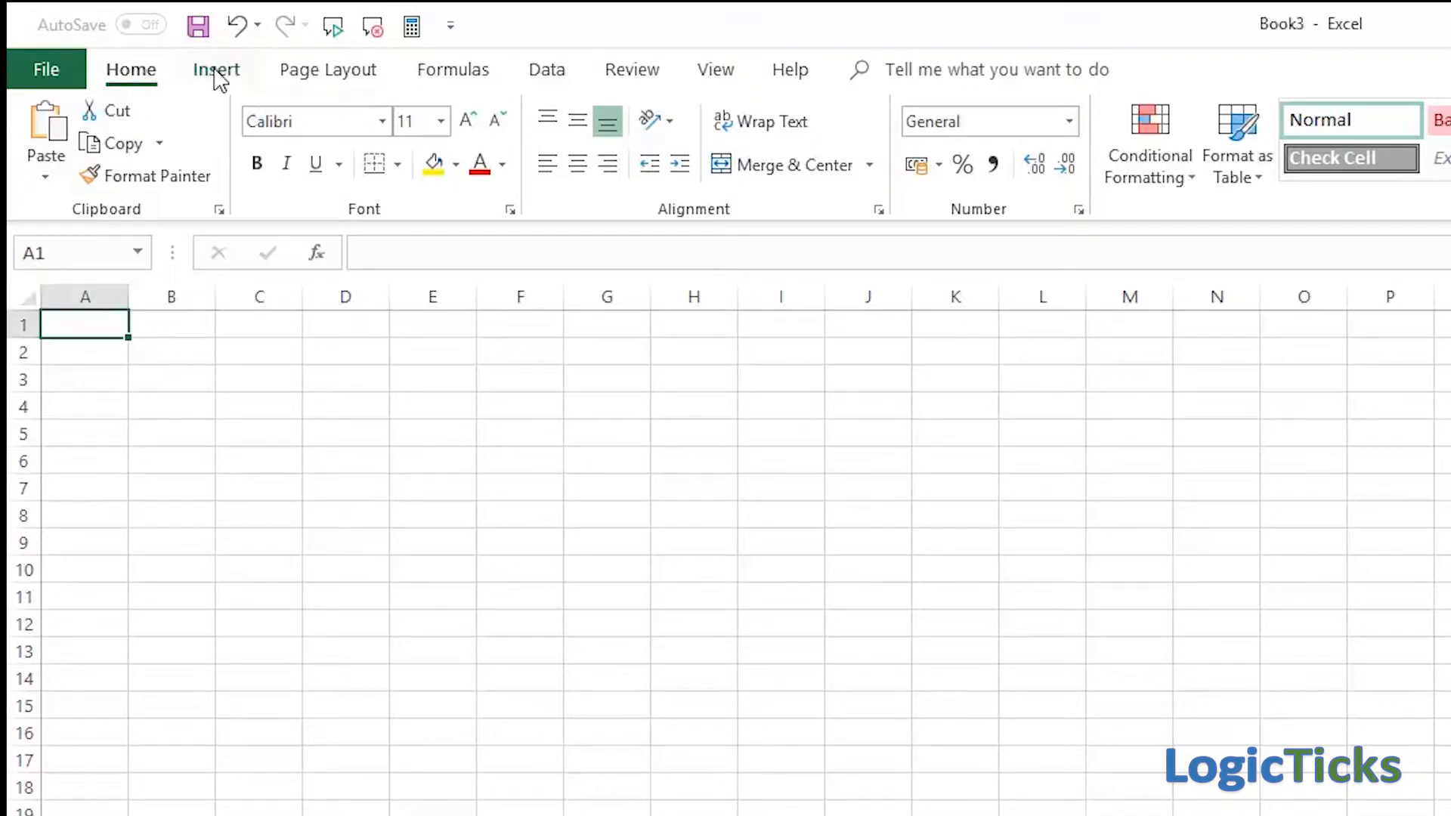
click(218, 71)
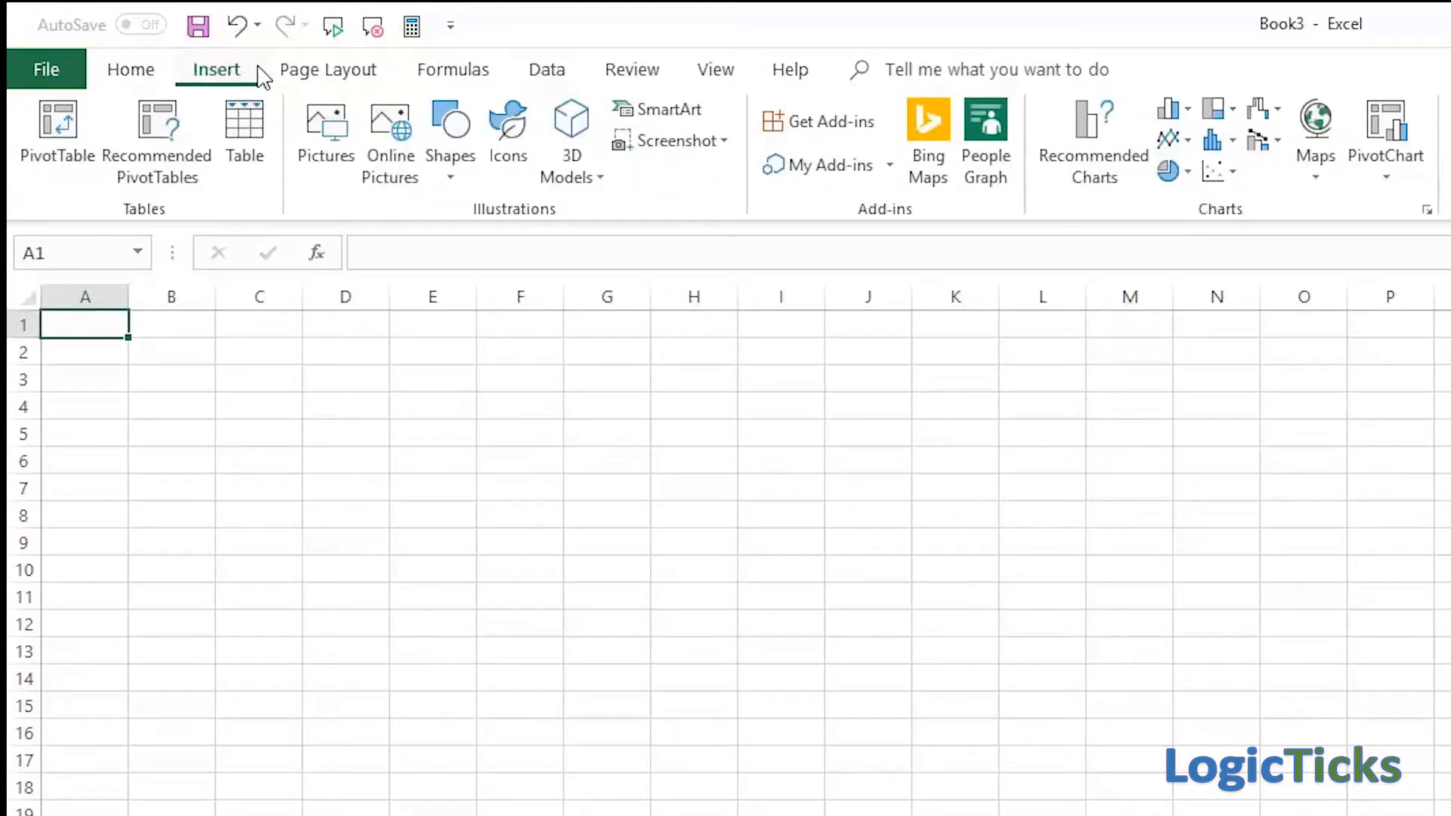
click(344, 67)
click(470, 73)
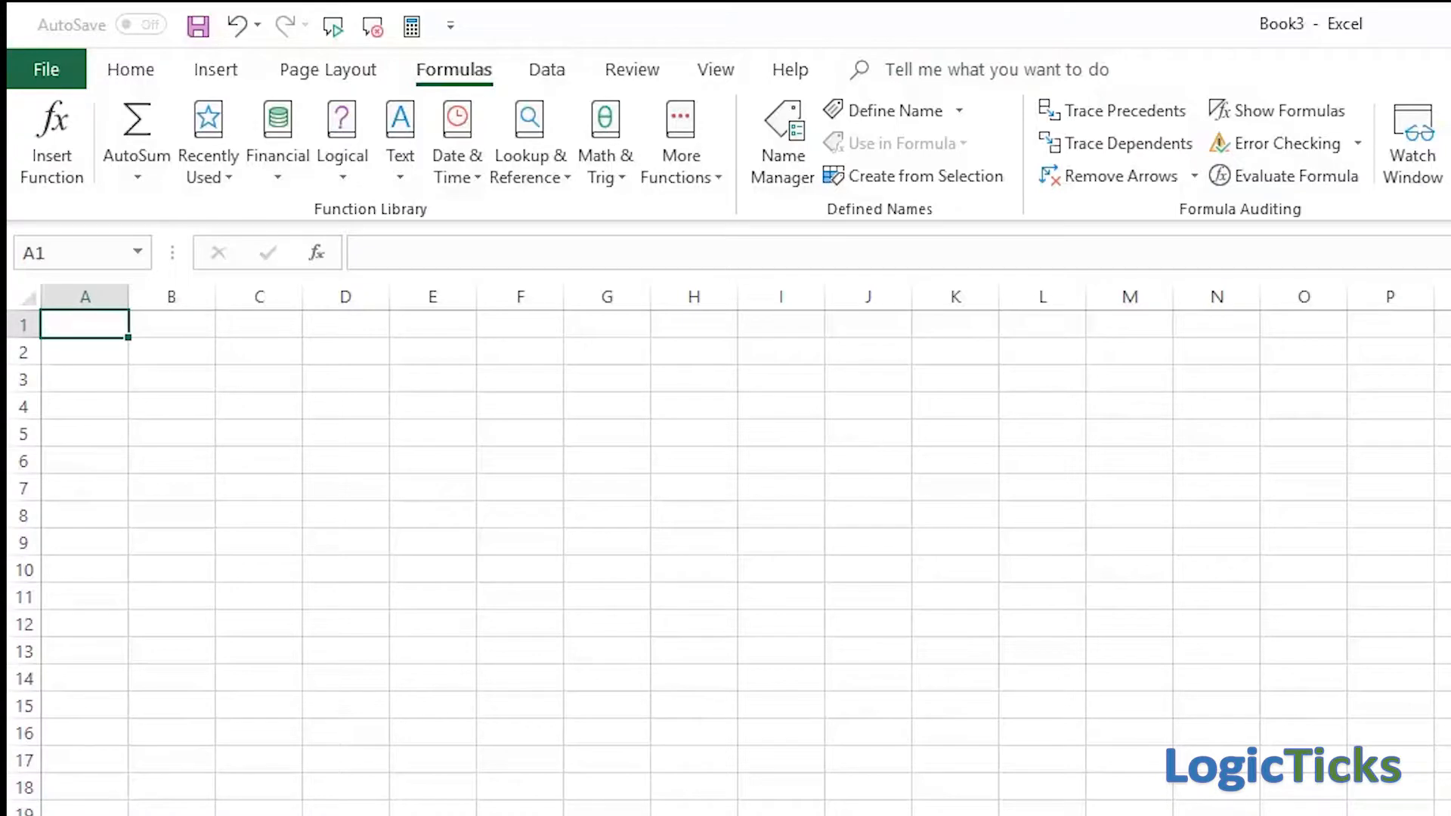
click(132, 72)
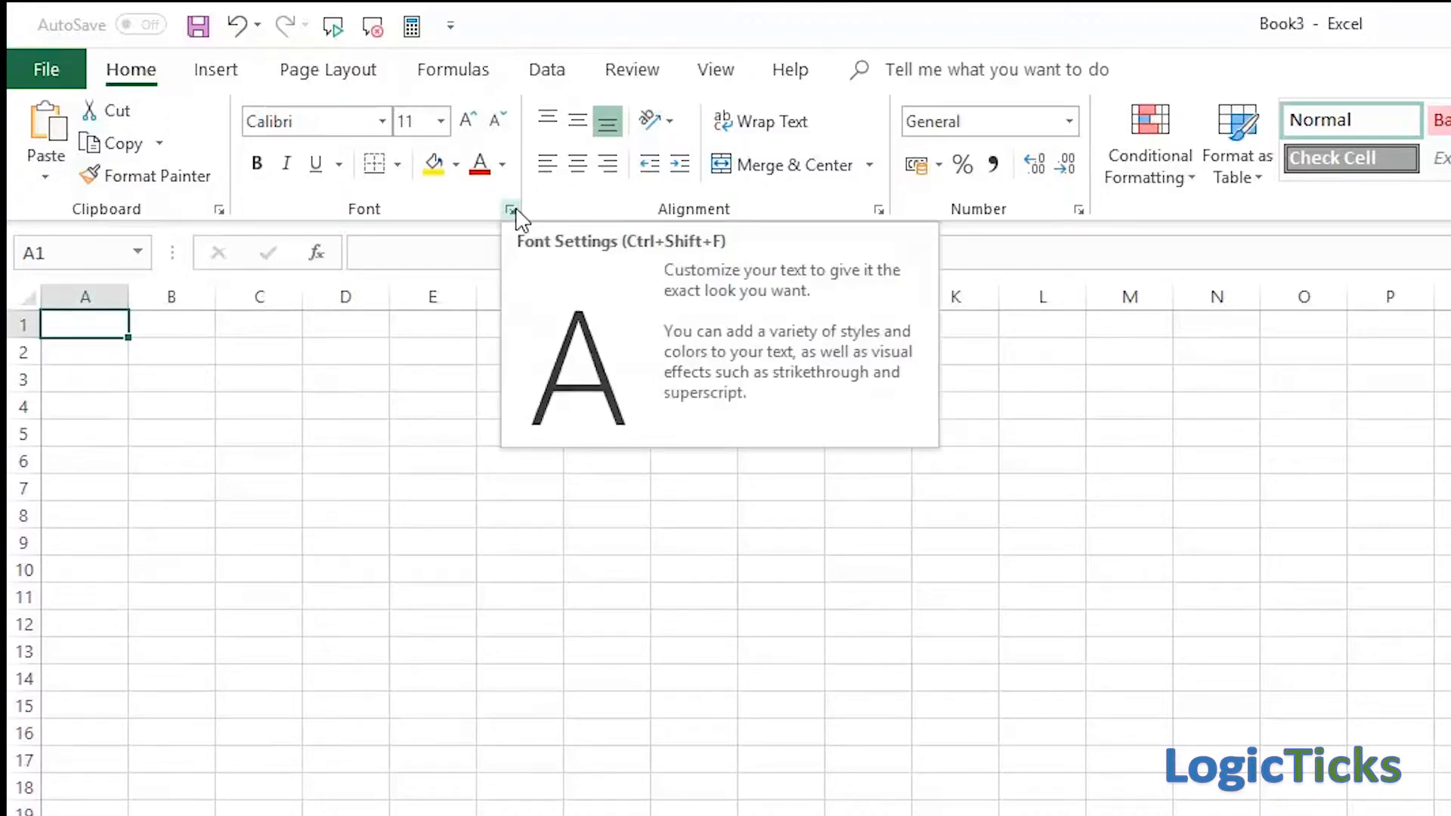
click(219, 211)
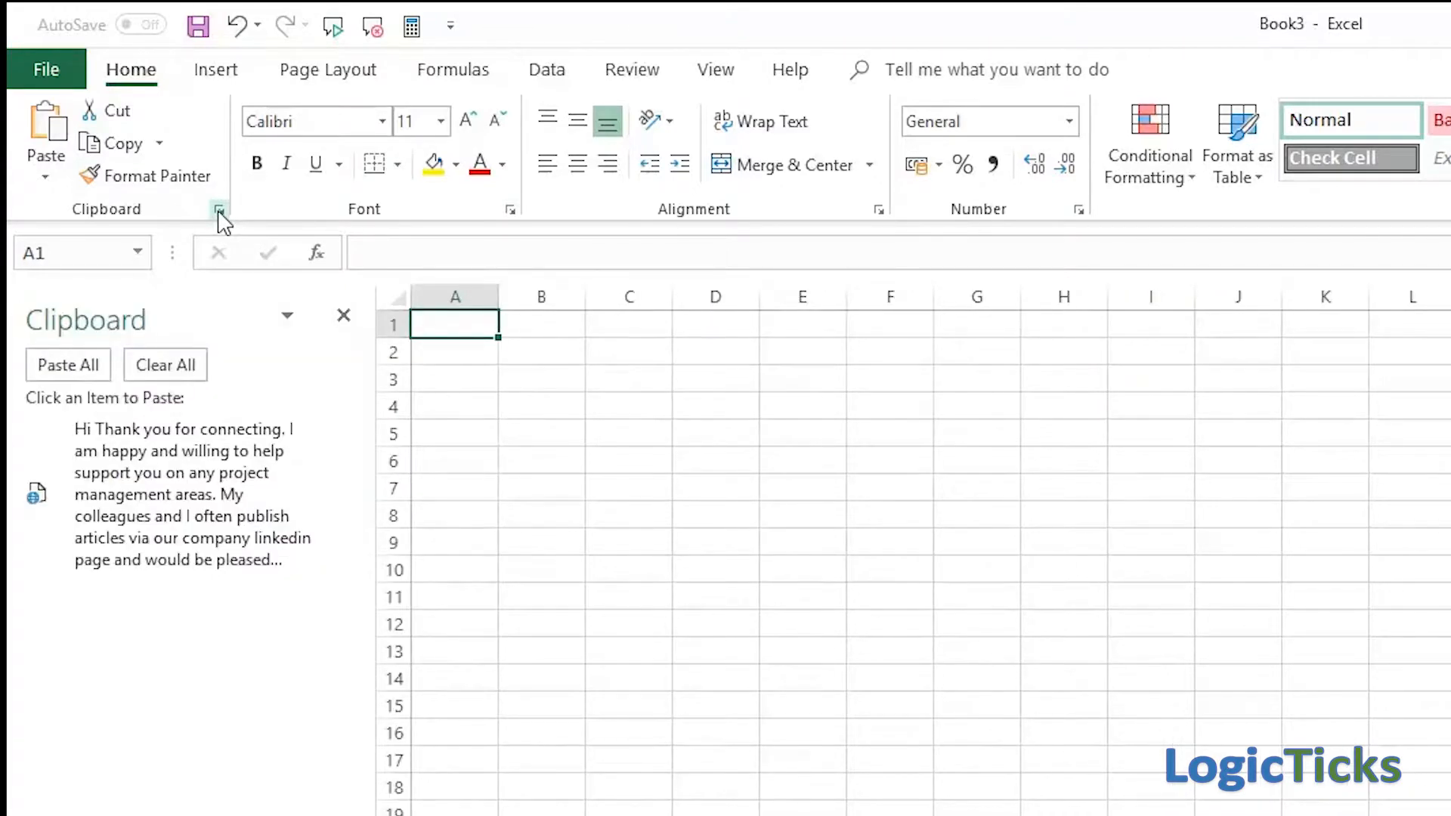
click(1079, 212)
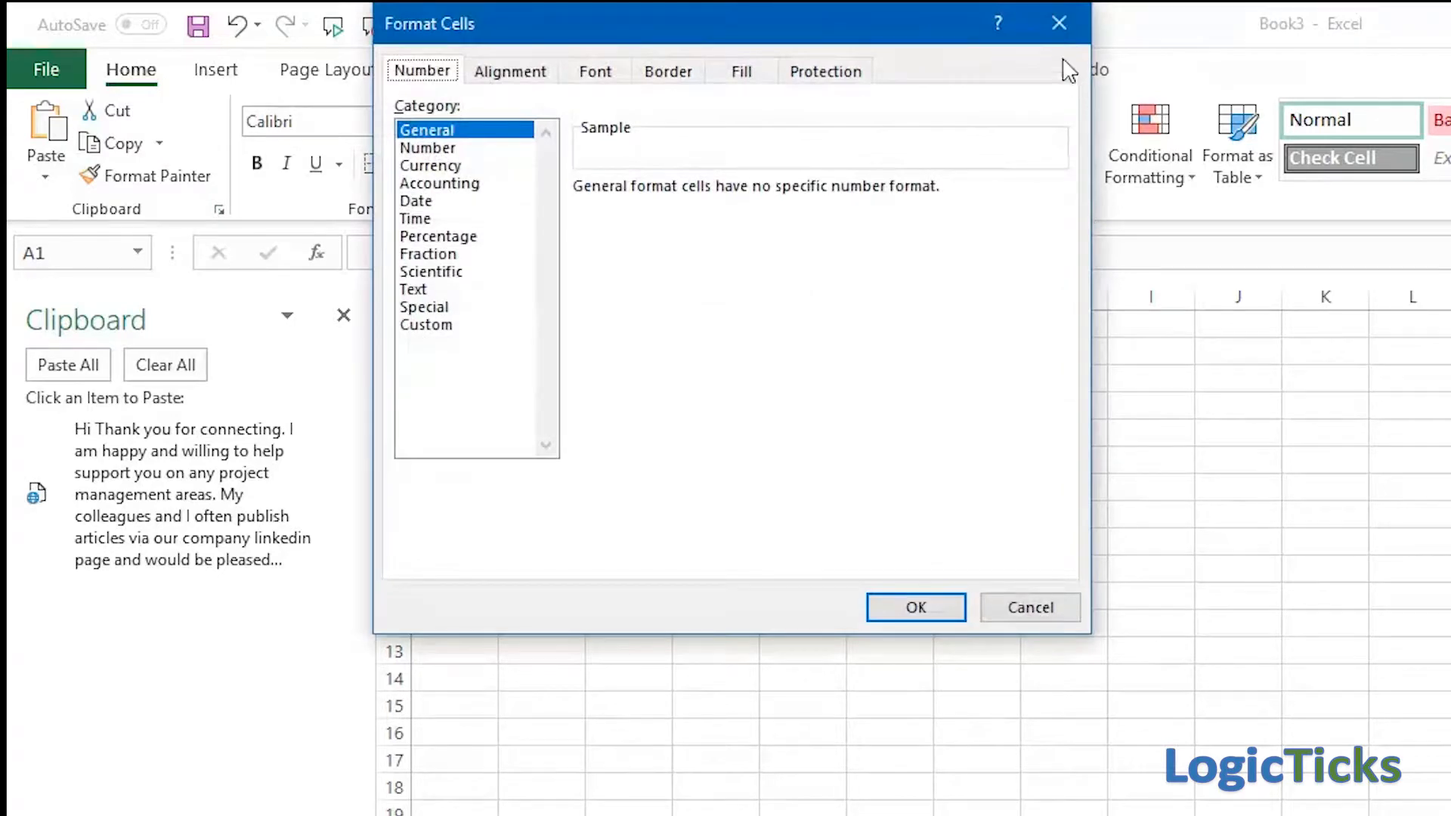
click(1063, 10)
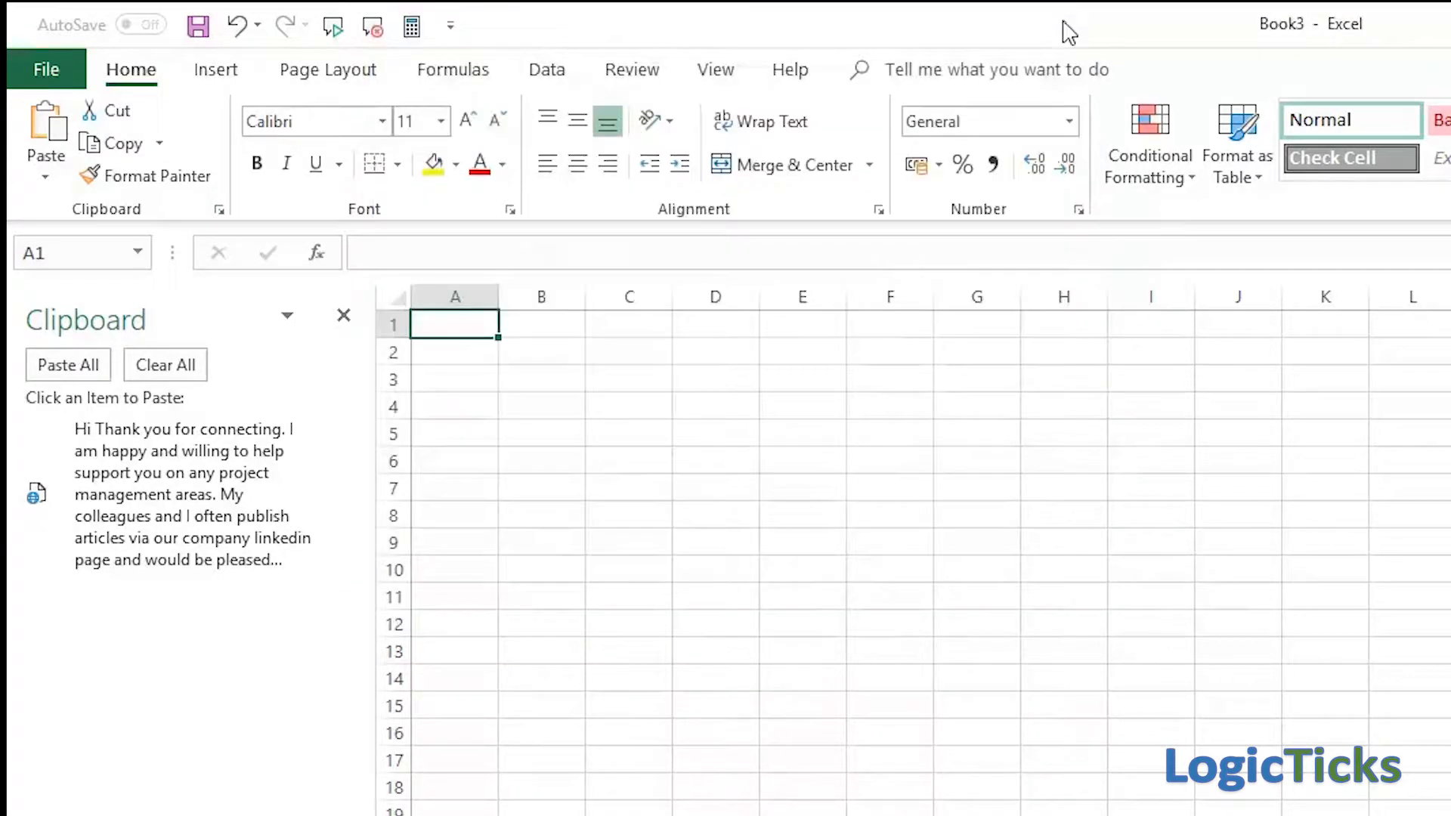
click(344, 316)
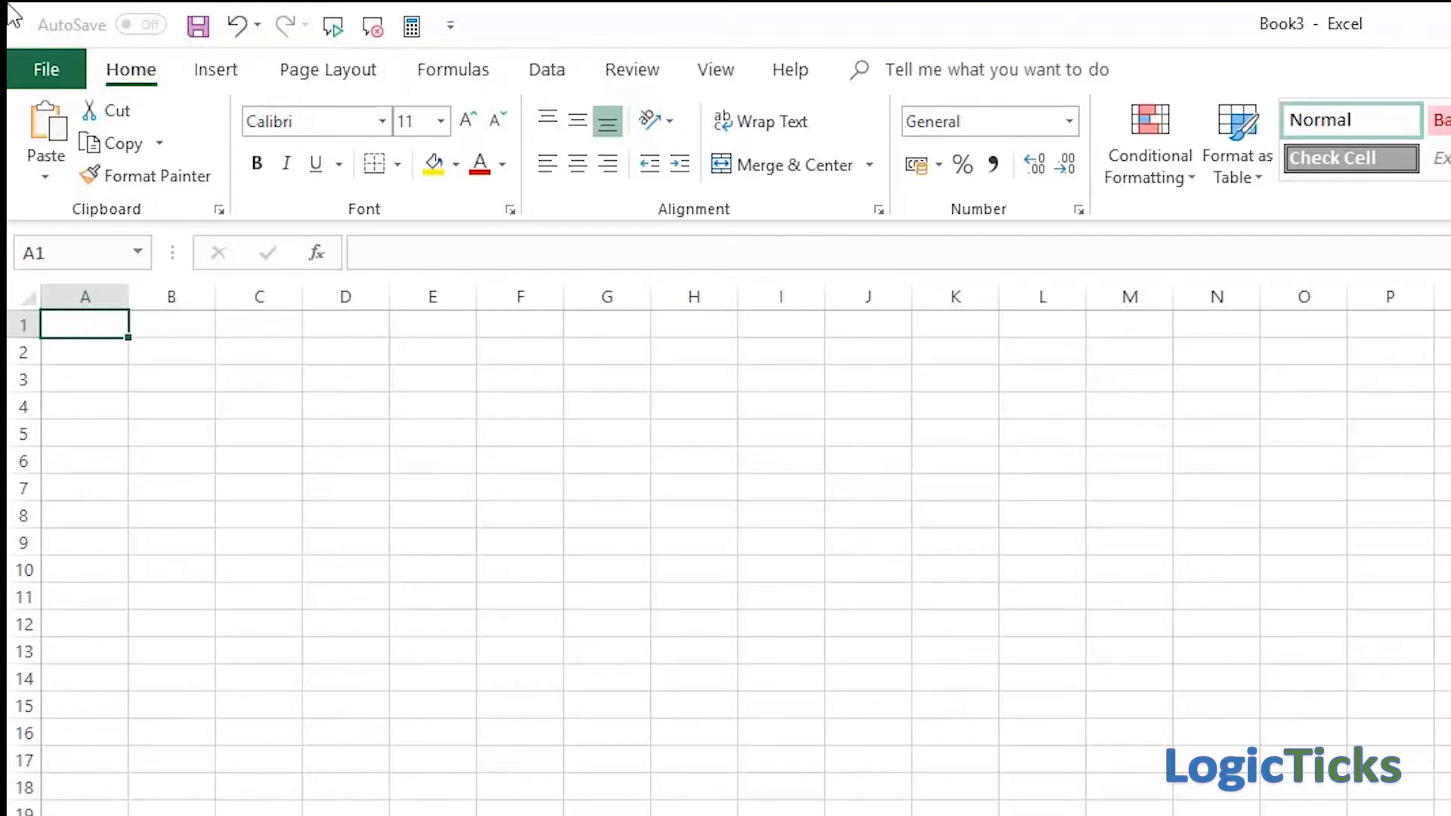
click(216, 69)
click(306, 70)
click(446, 70)
click(563, 72)
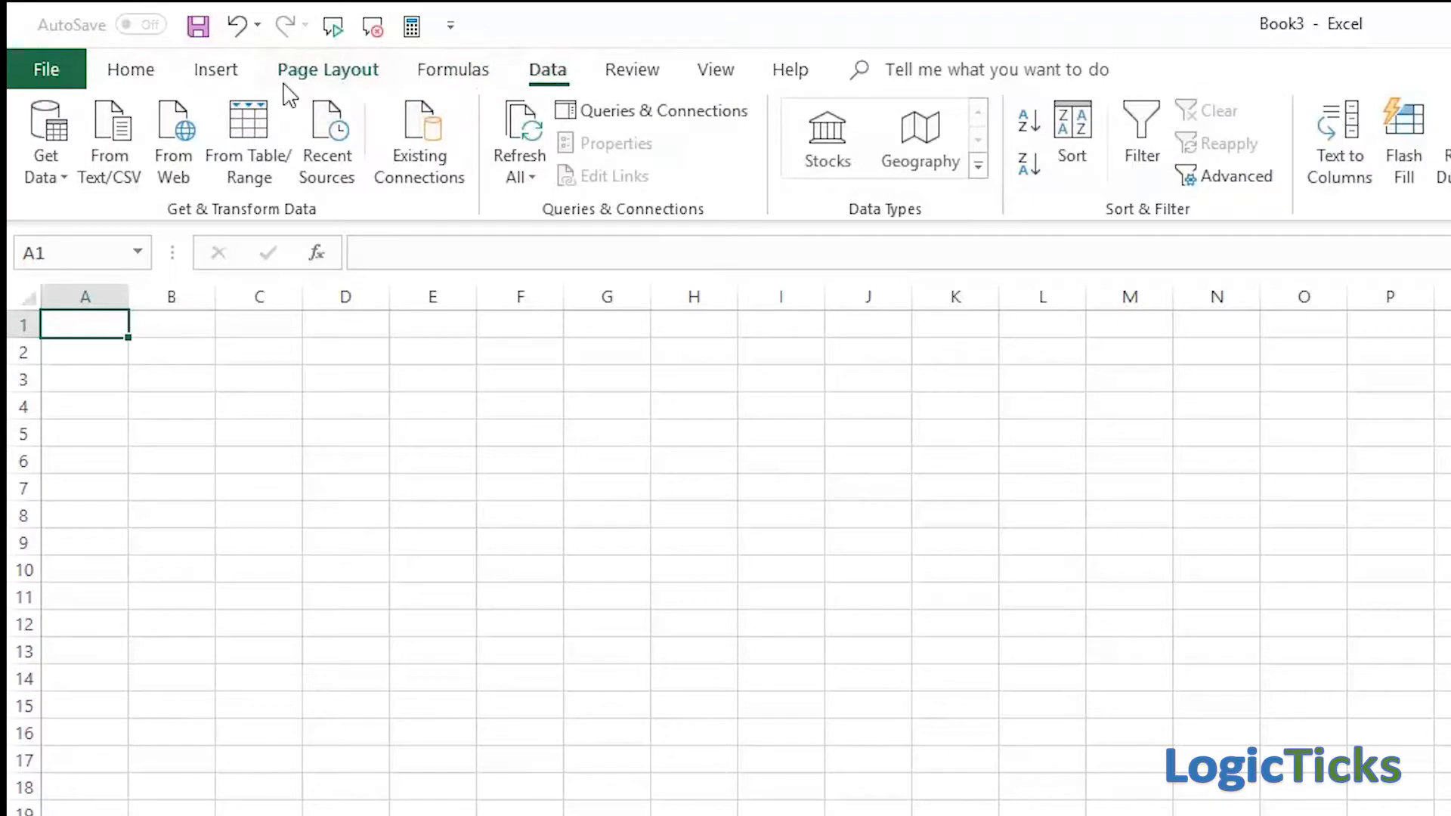
click(140, 76)
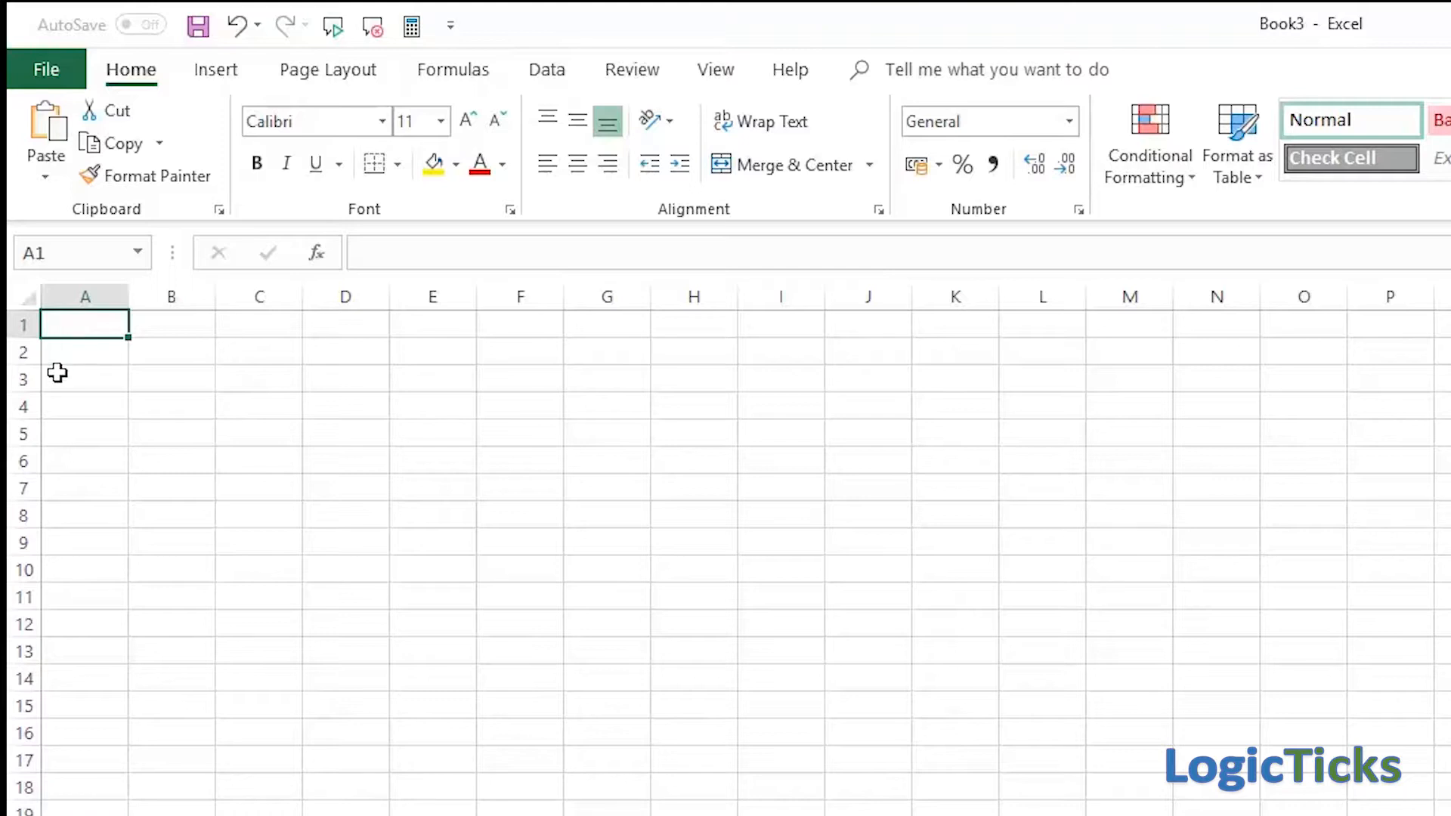
Step: Examine how the grid is organised by selecting column B, row 7, cell B4 and cell J8 in turn
click(167, 293)
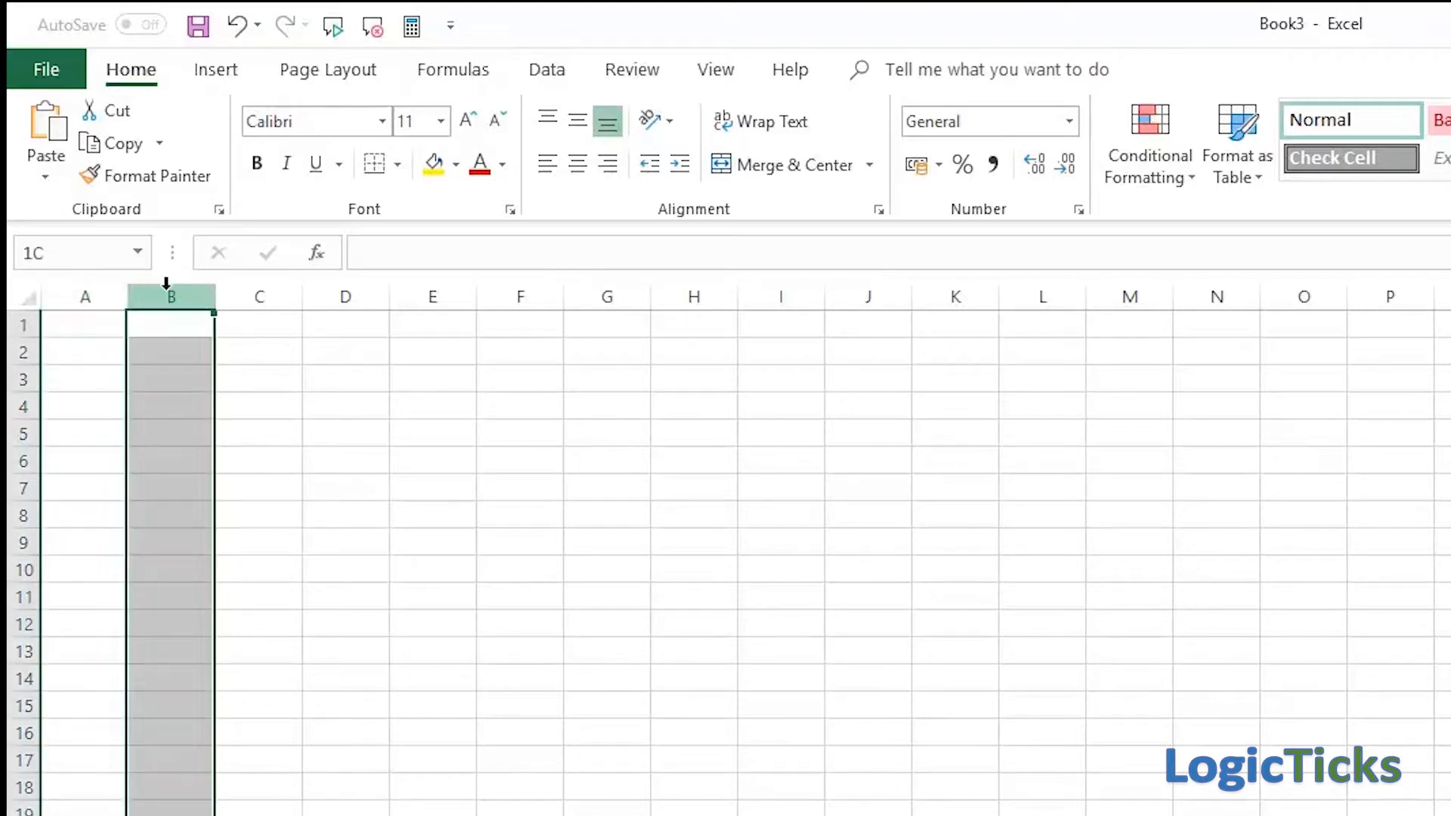
click(17, 489)
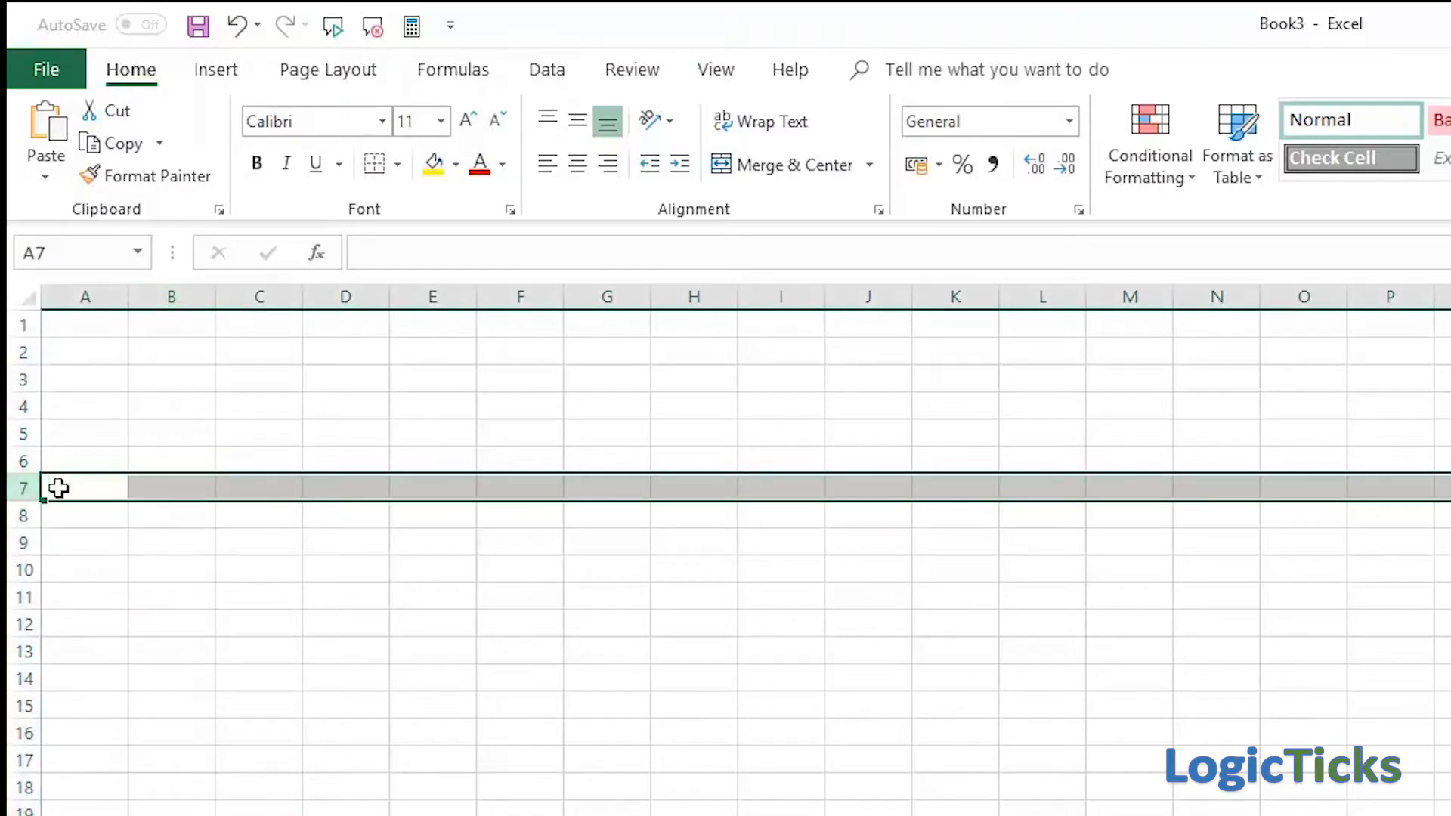
click(171, 407)
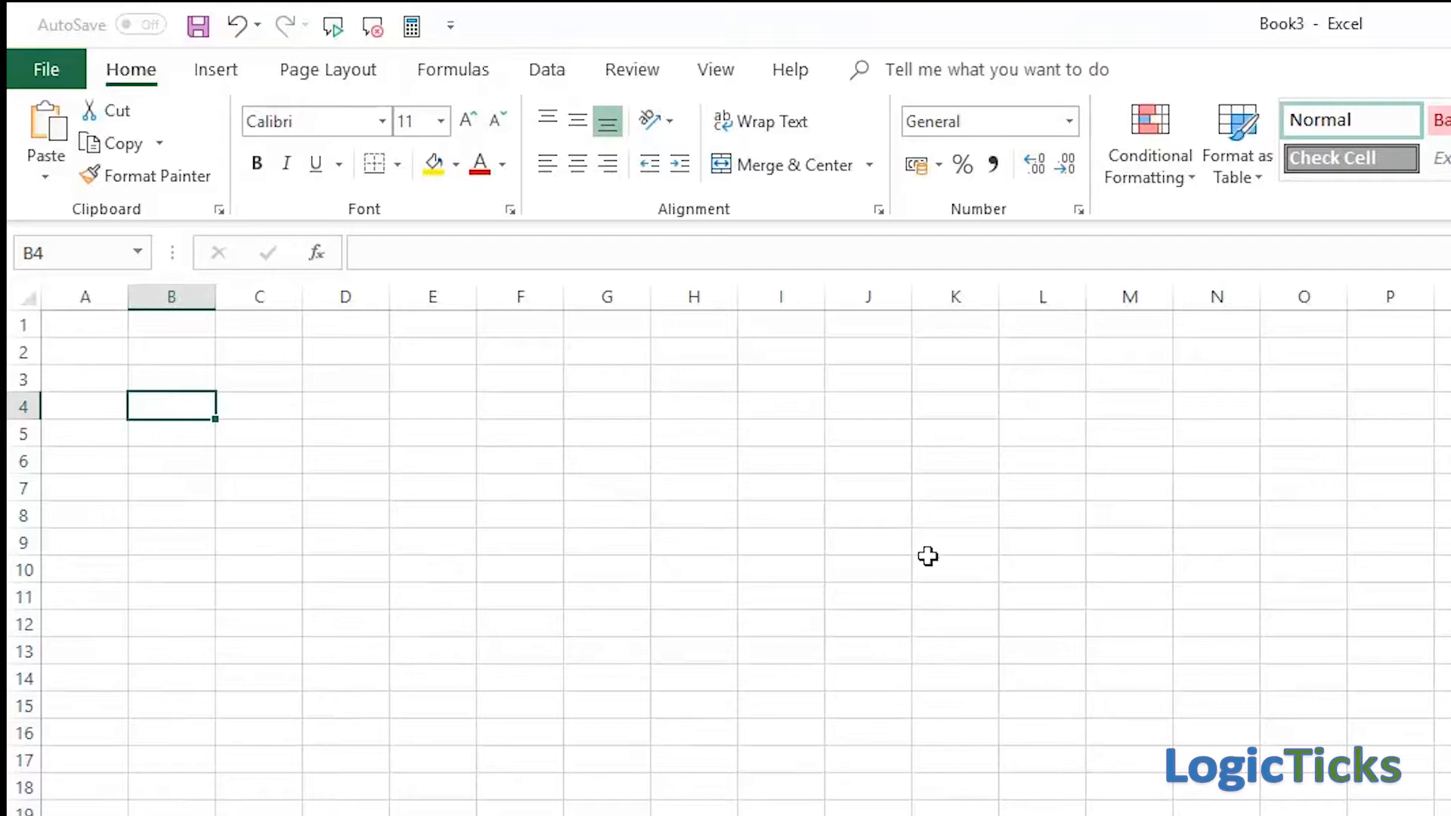
click(869, 509)
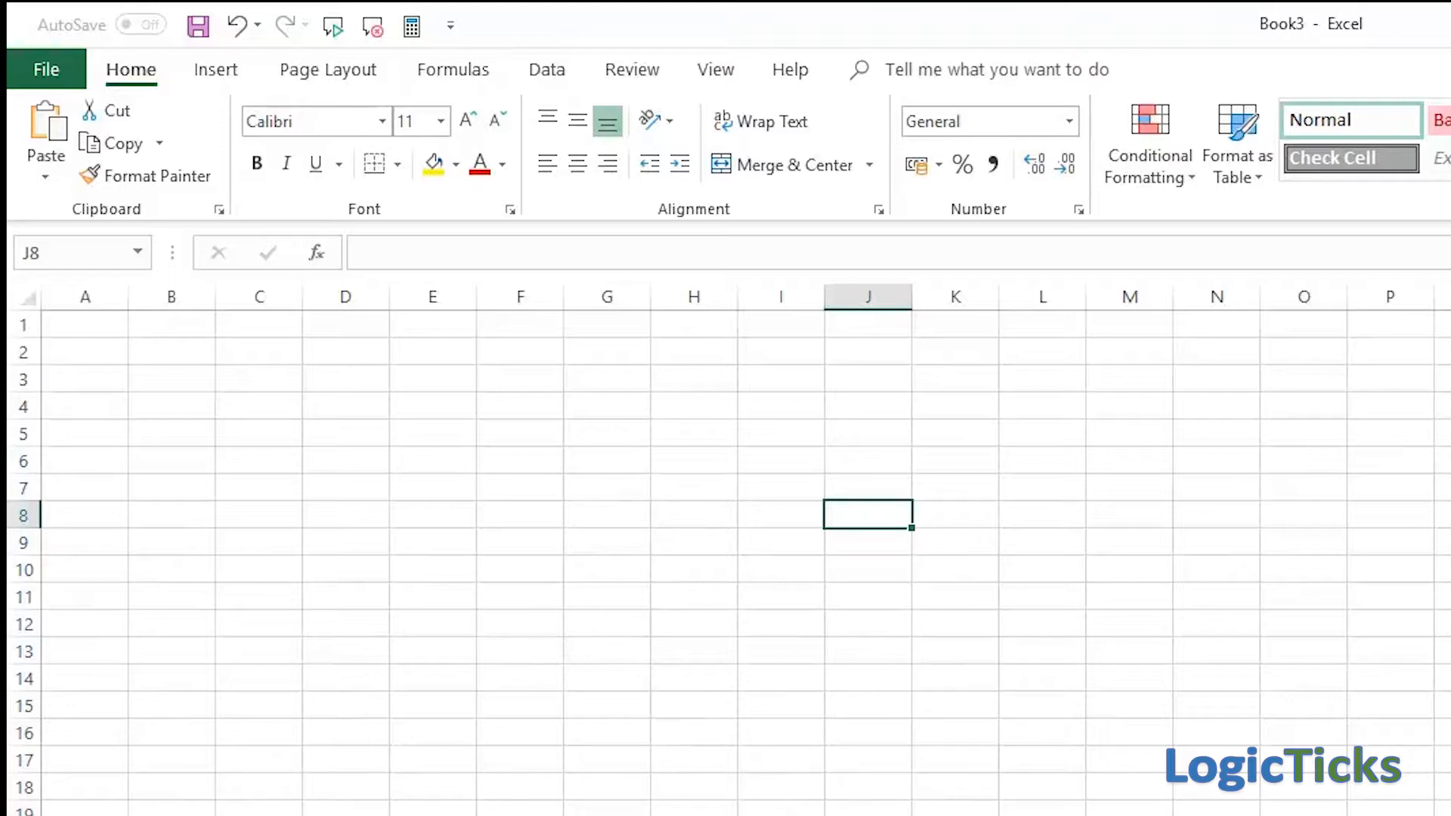
Step: Enter the title "Simple Project Budget" in cell A1
click(103, 329)
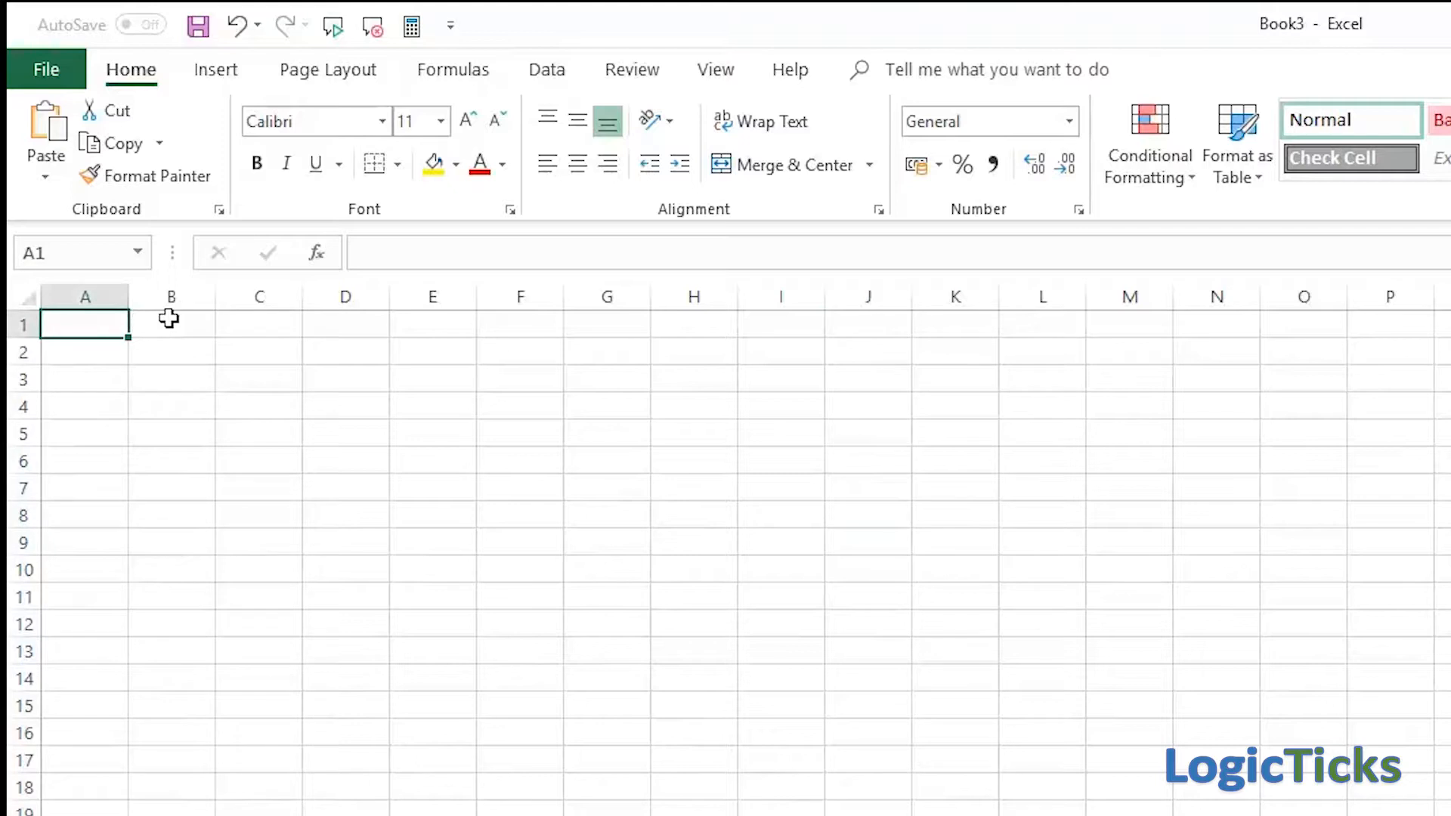
text(Simple Project Budget)
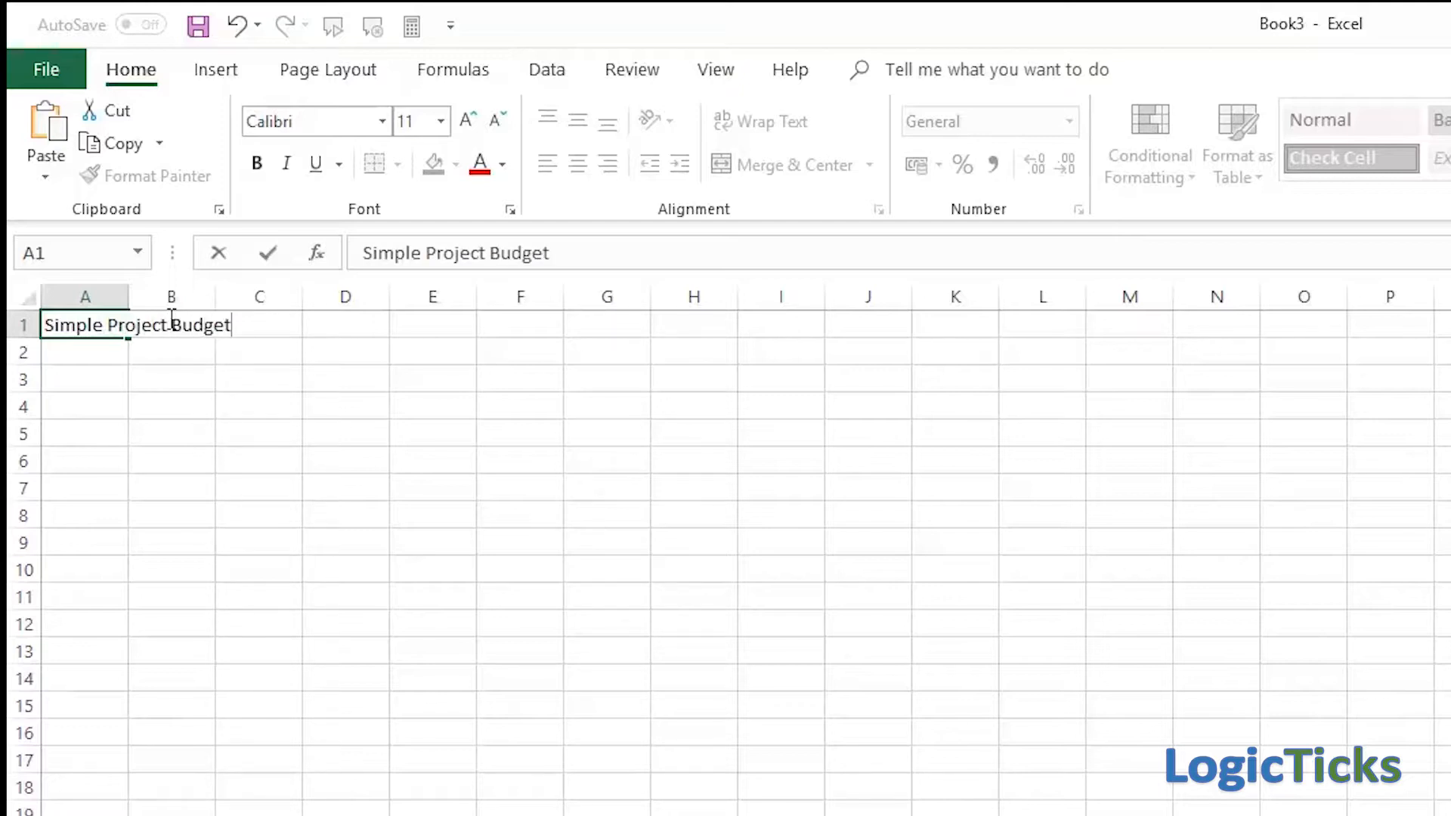
key(Return)
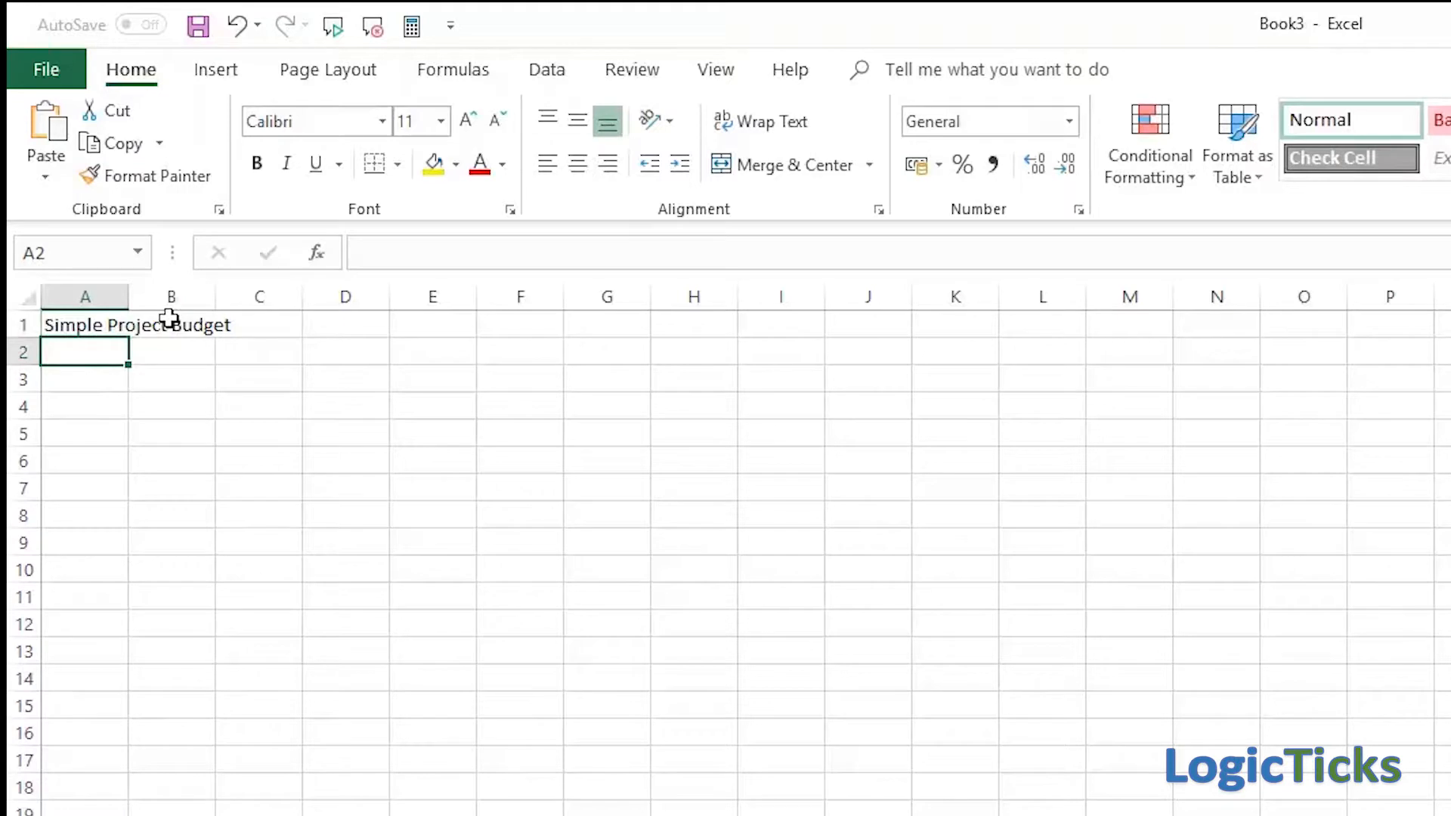
Step: Enter the column headings "Name", "Rate" and "Total Days" in cells A2 to C2
text(Name)
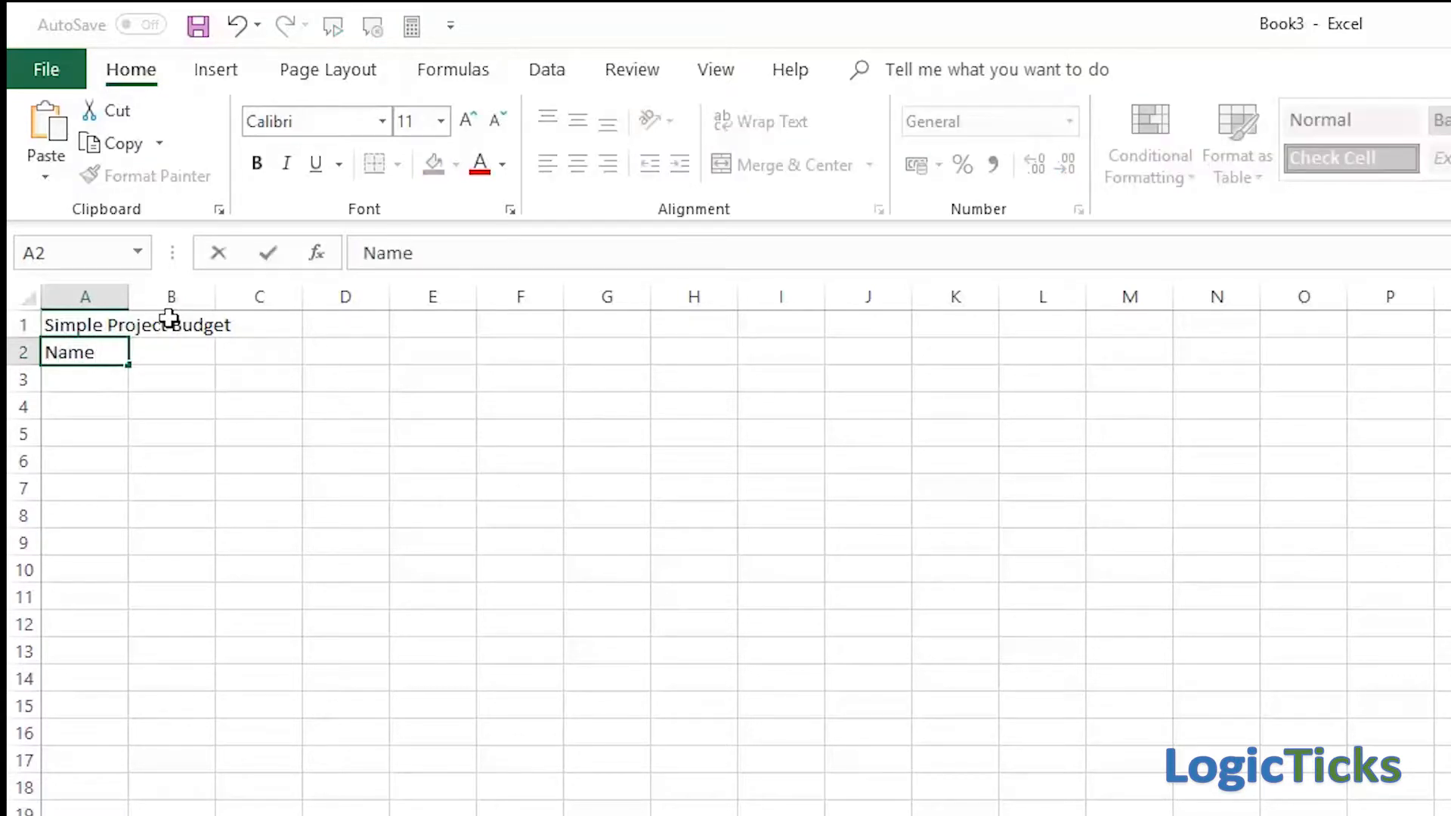
key(Tab)
text(Rate)
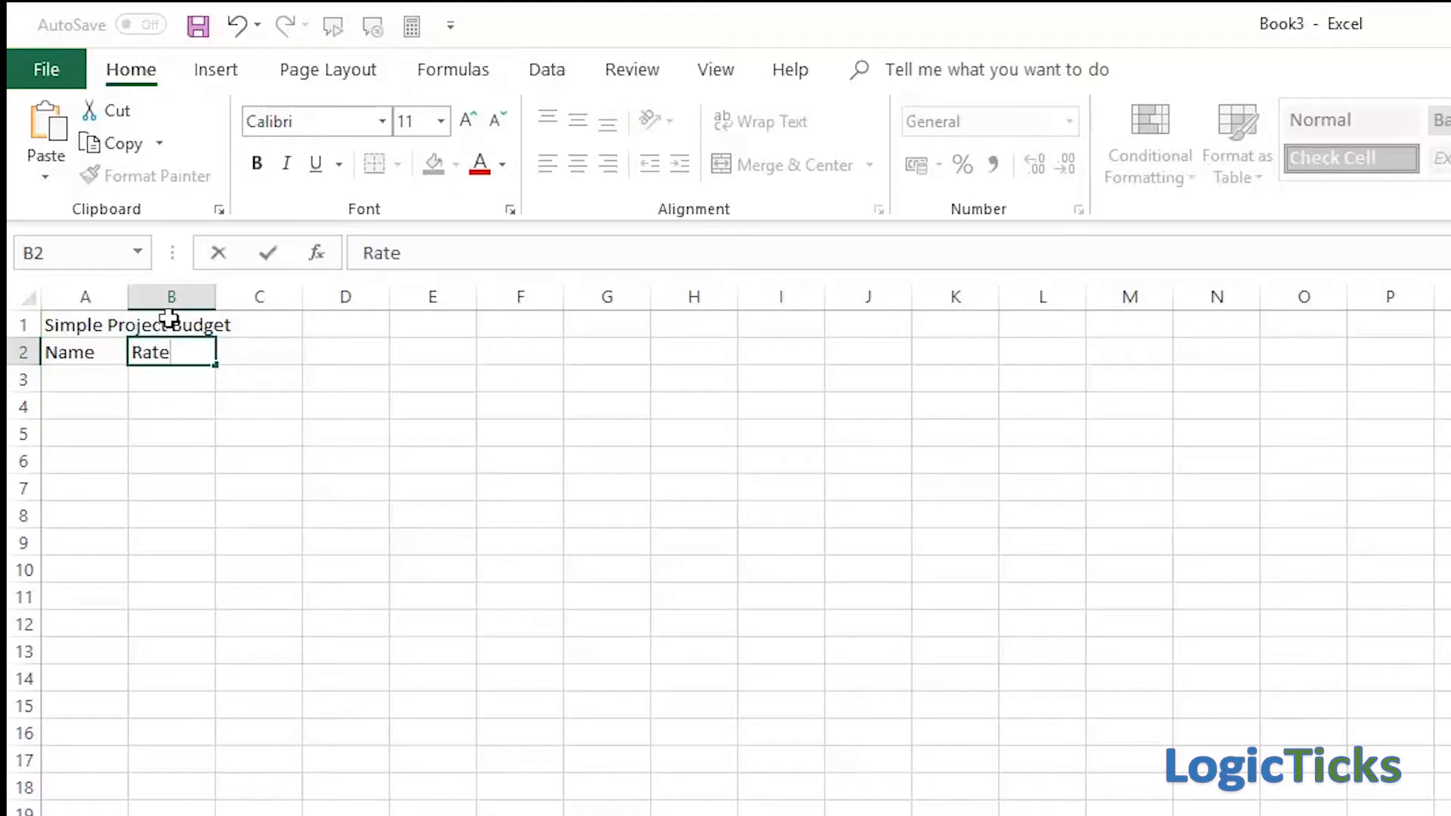
key(Tab)
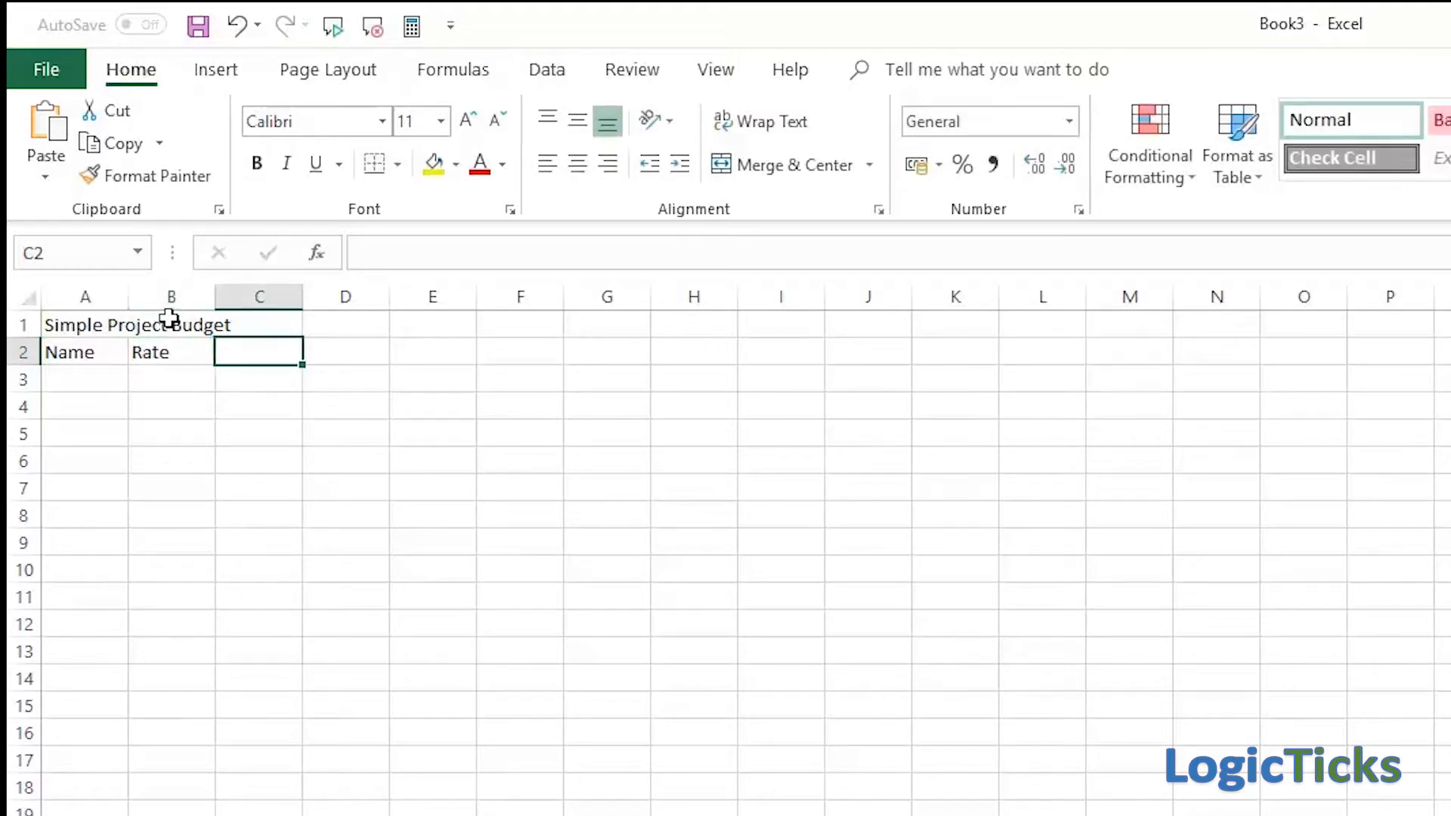
text(Total)
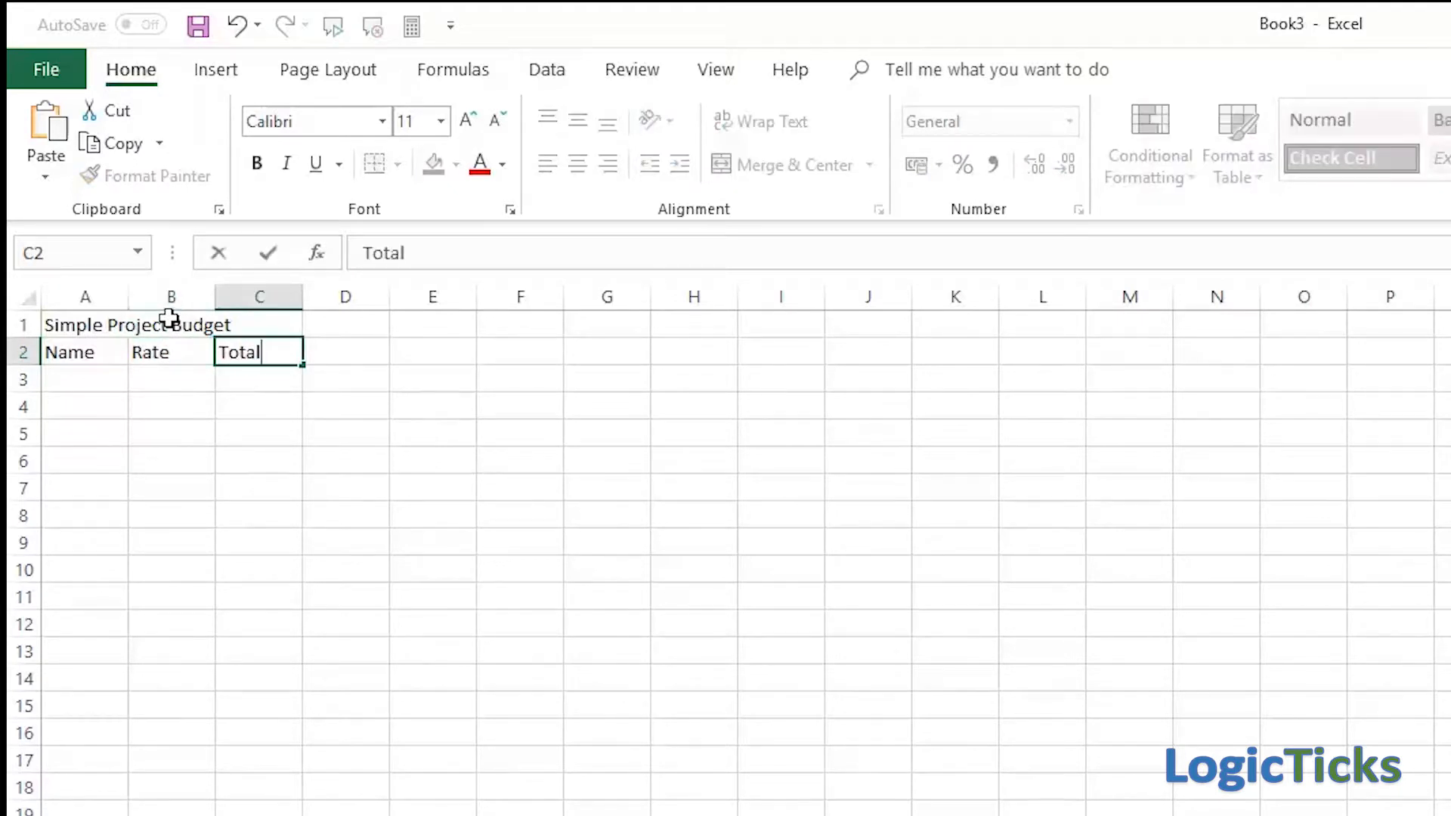
text( Days)
key(Return)
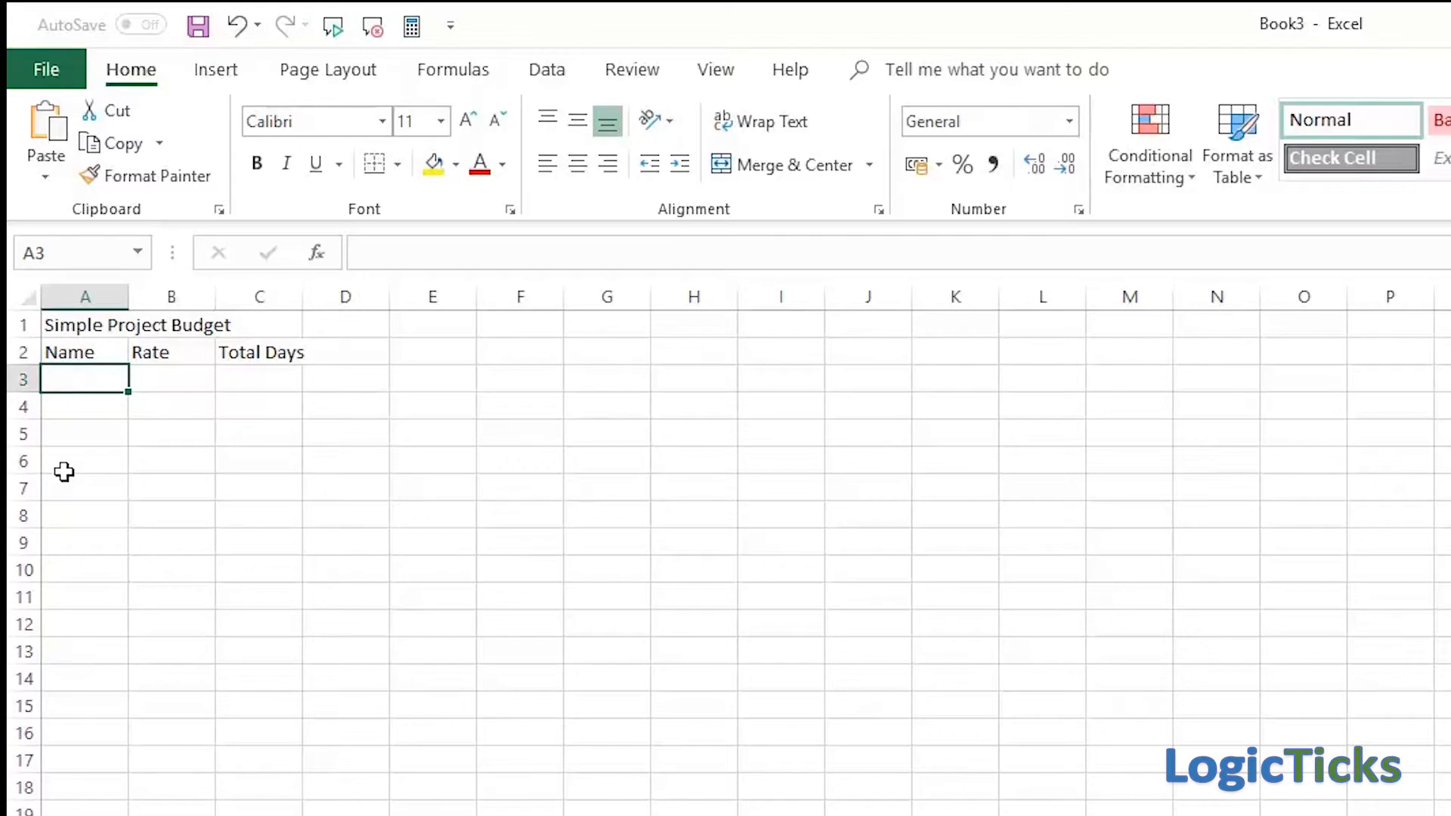
Step: Enter the full names of three people in cells A3 to A5 under the Name heading
text(Sam )
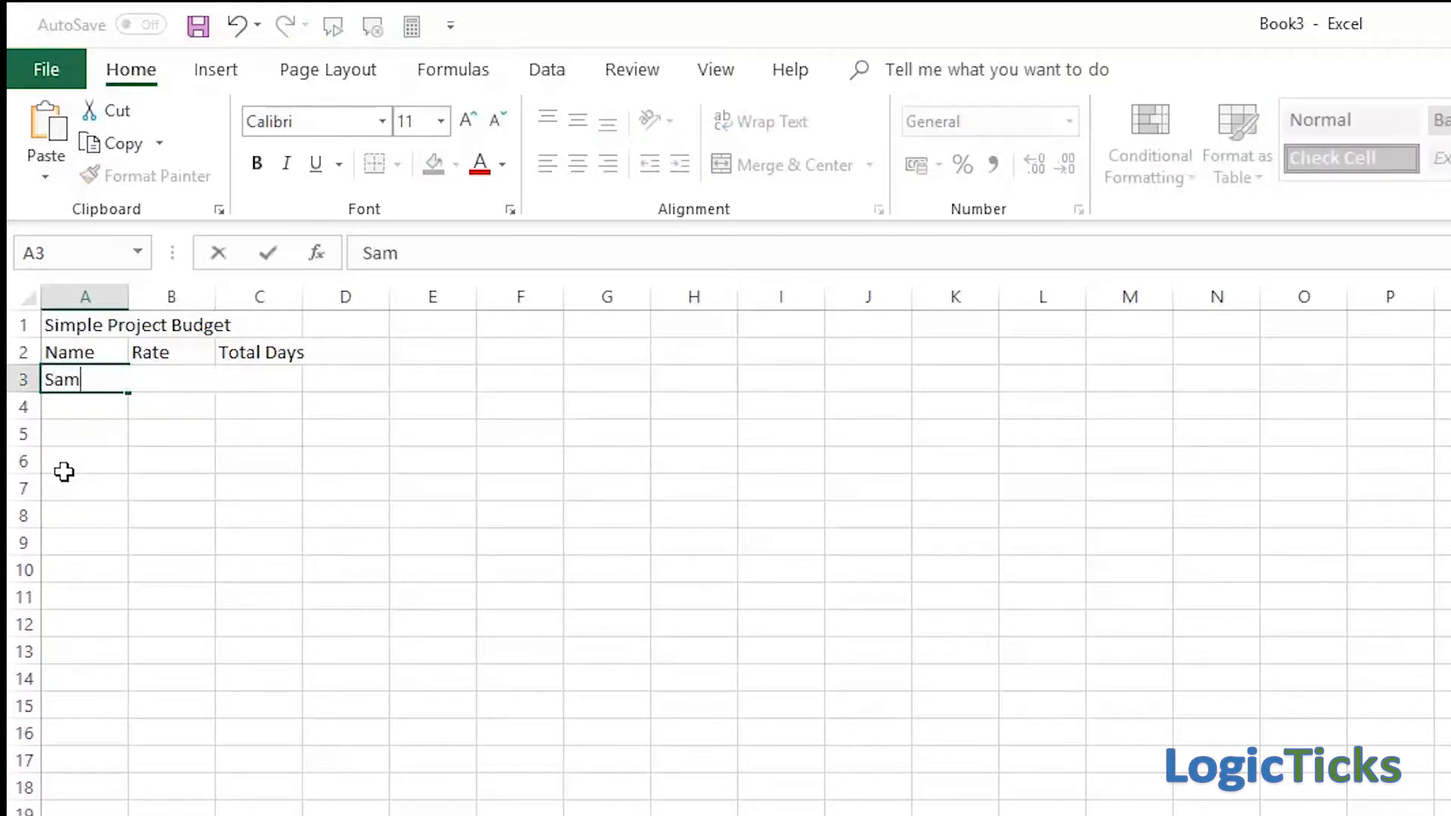
text(Smith)
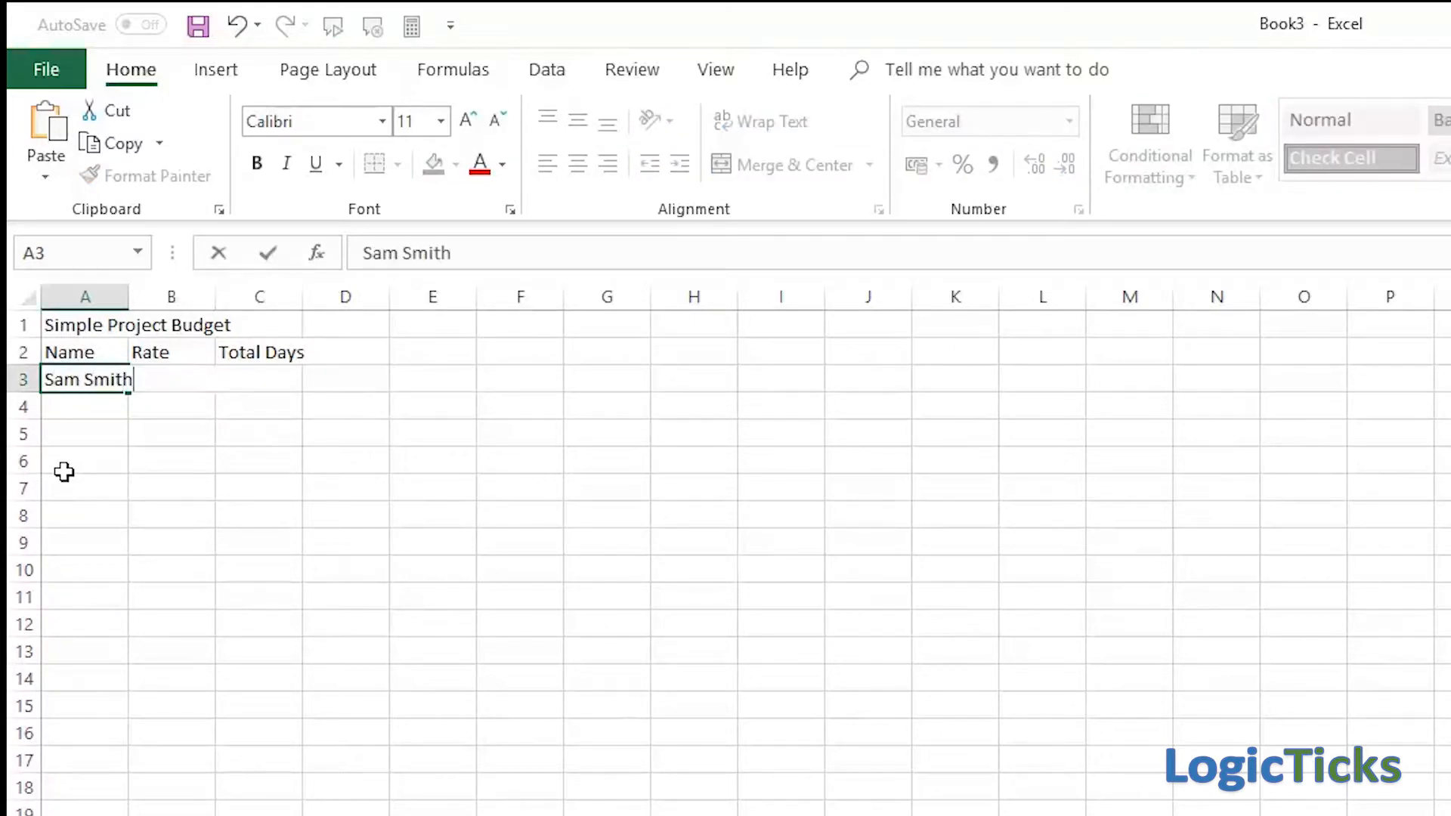
key(Return)
text(S)
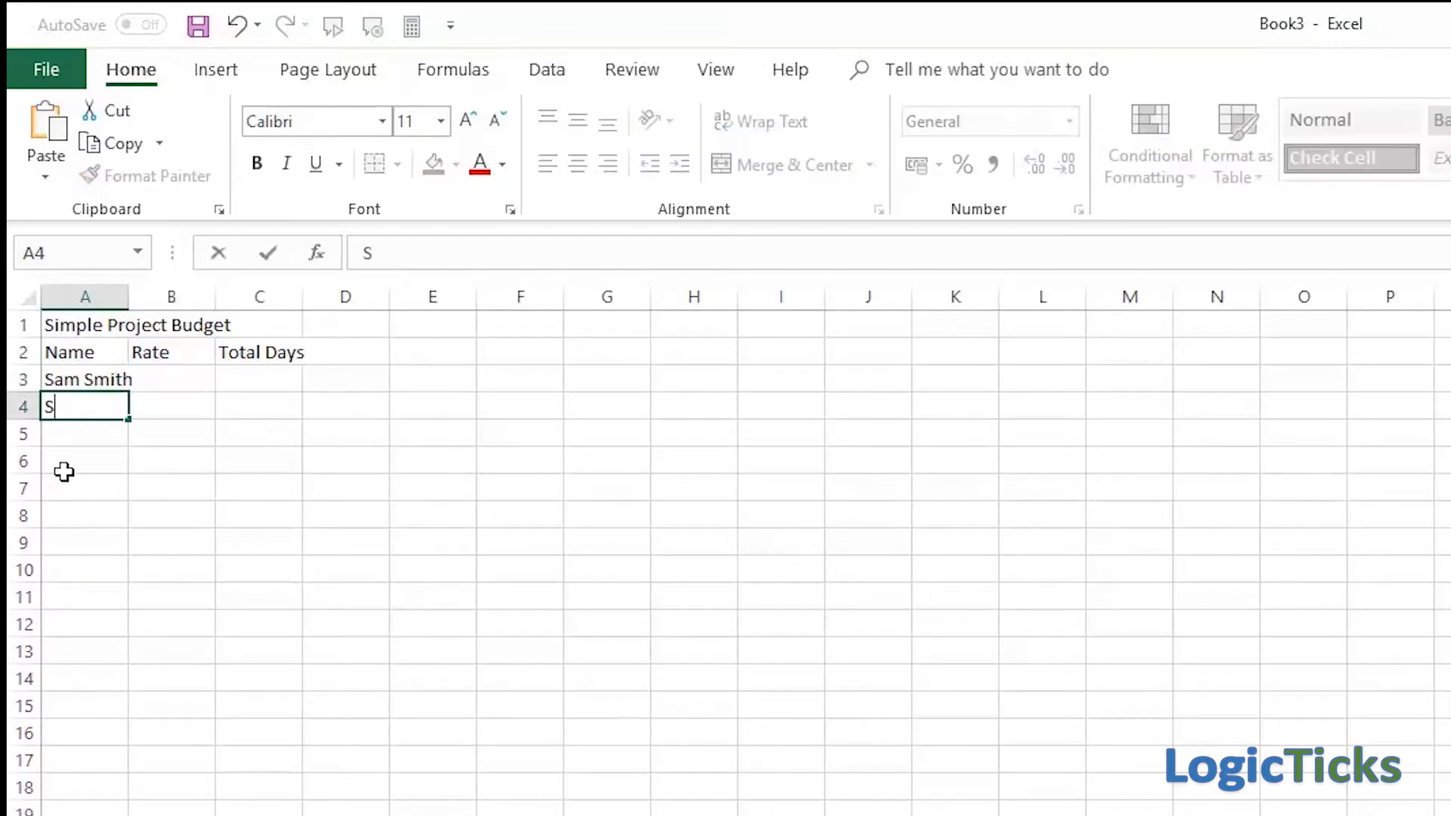
text(ue White)
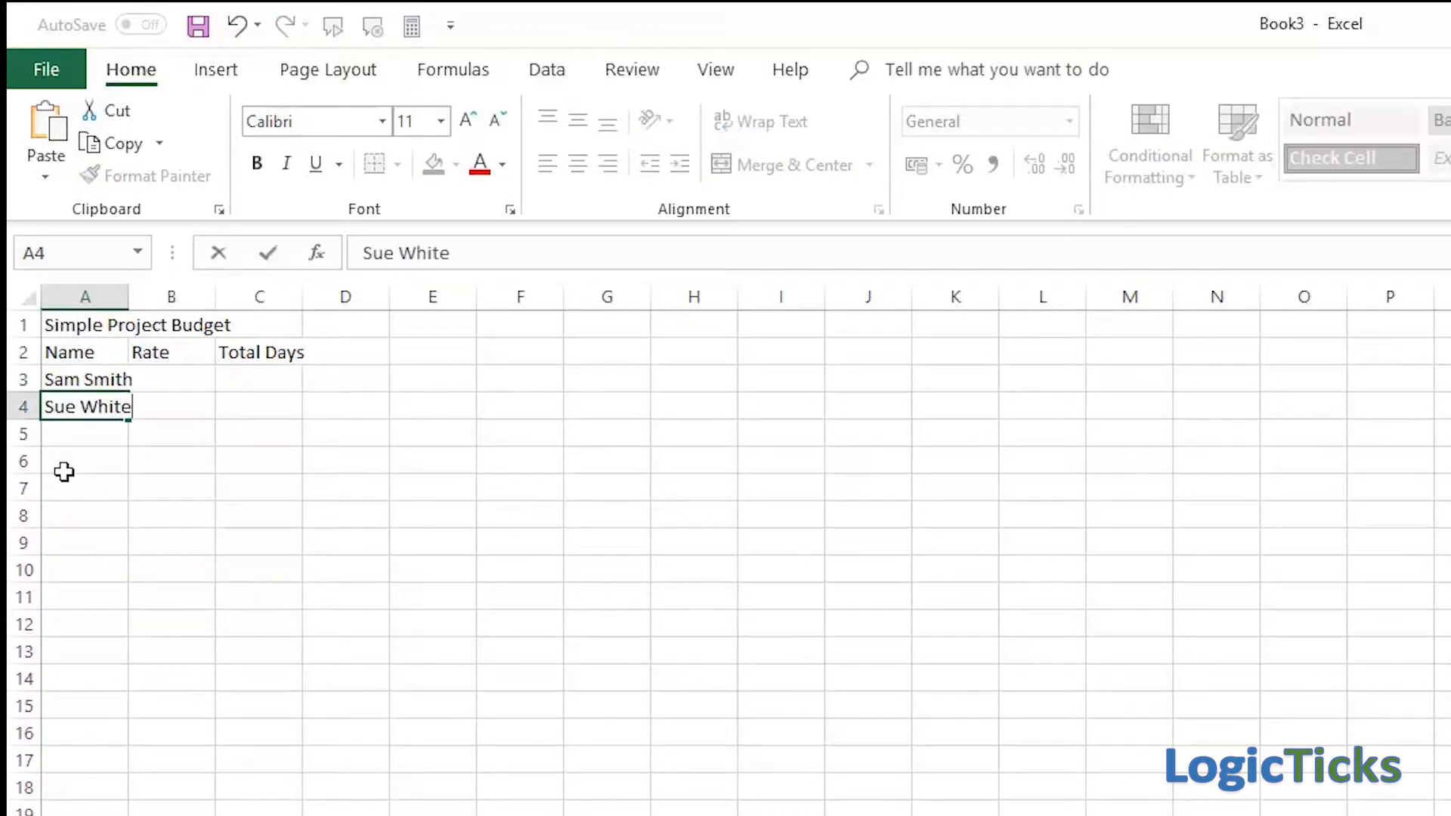
key(Return)
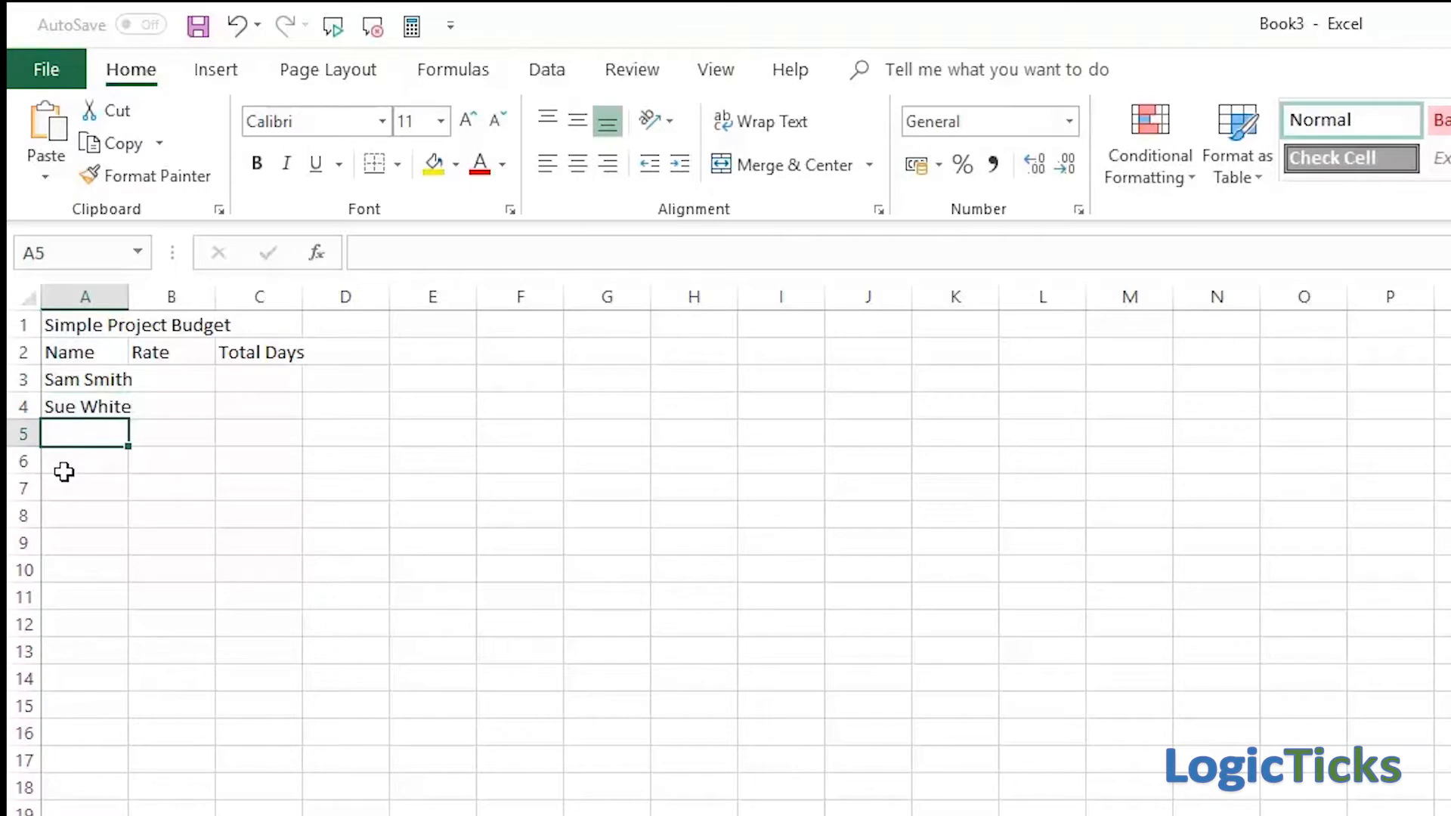
text(Bill B)
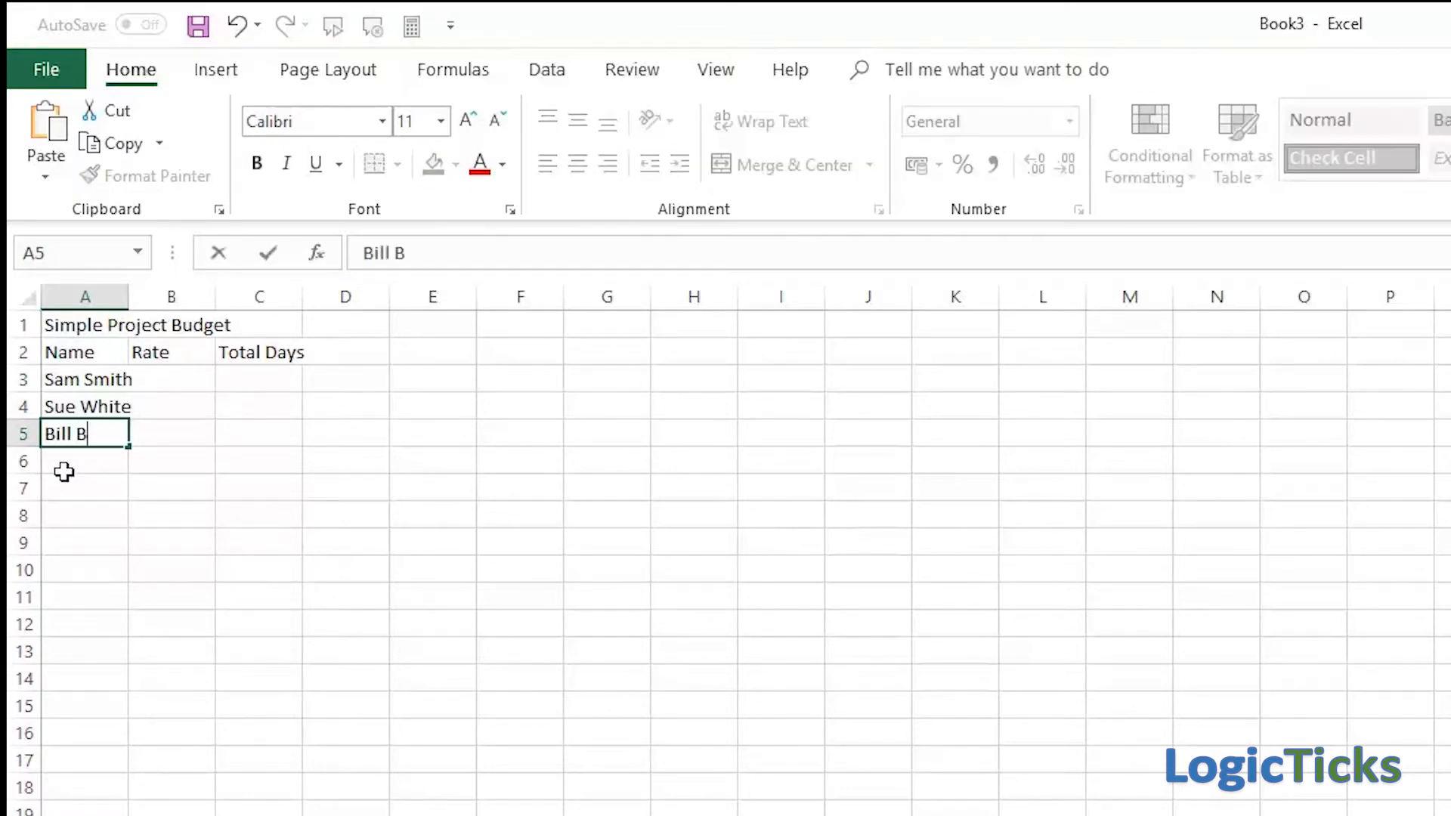
text(lack)
key(Return)
Step: Add the full names of two more people in cells A6 and A7 and select A7
text(Fe)
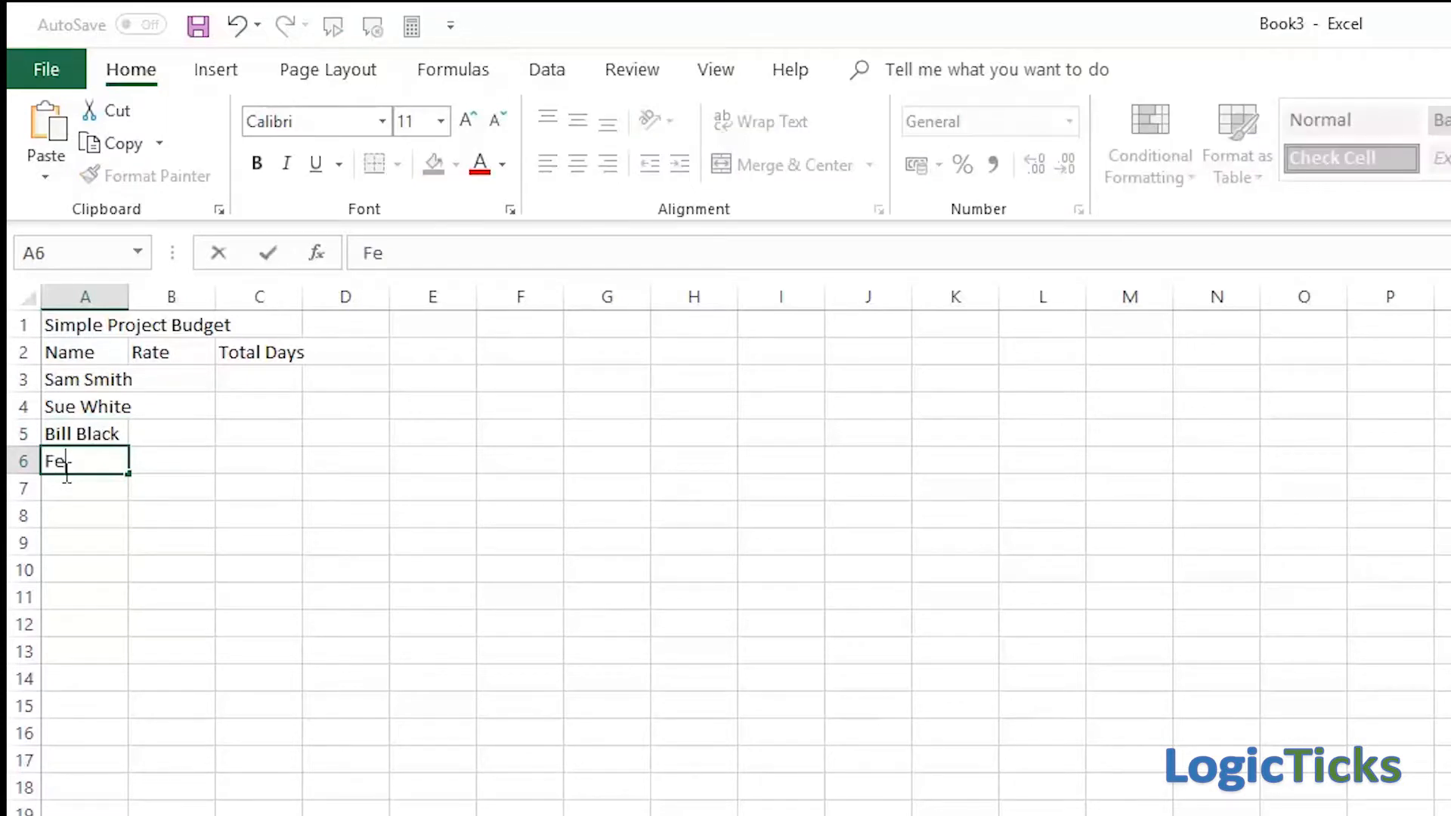
key(BackSpace)
text(red F)
key(BackSpace)
text(Green)
key(Return)
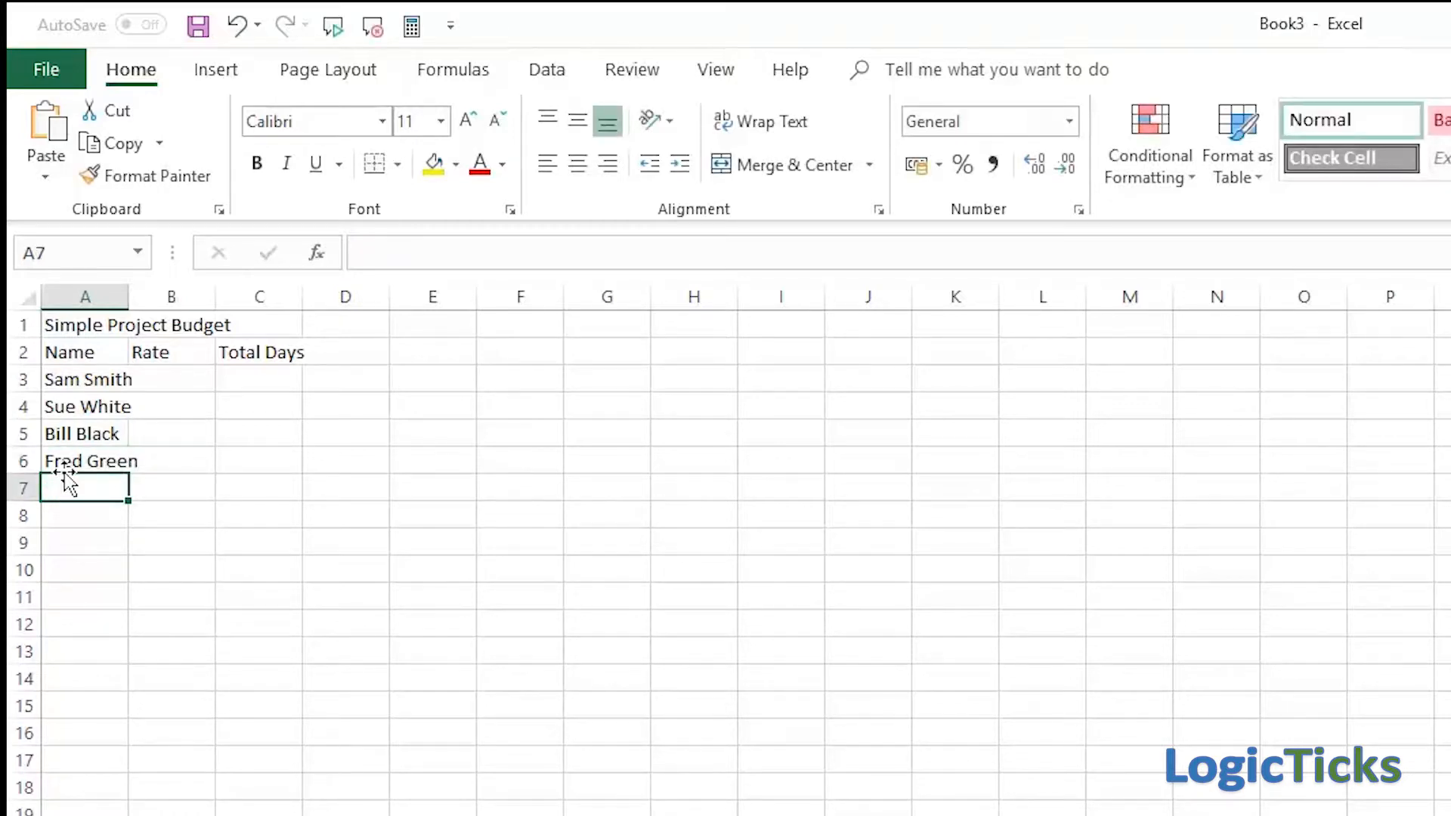
text(J)
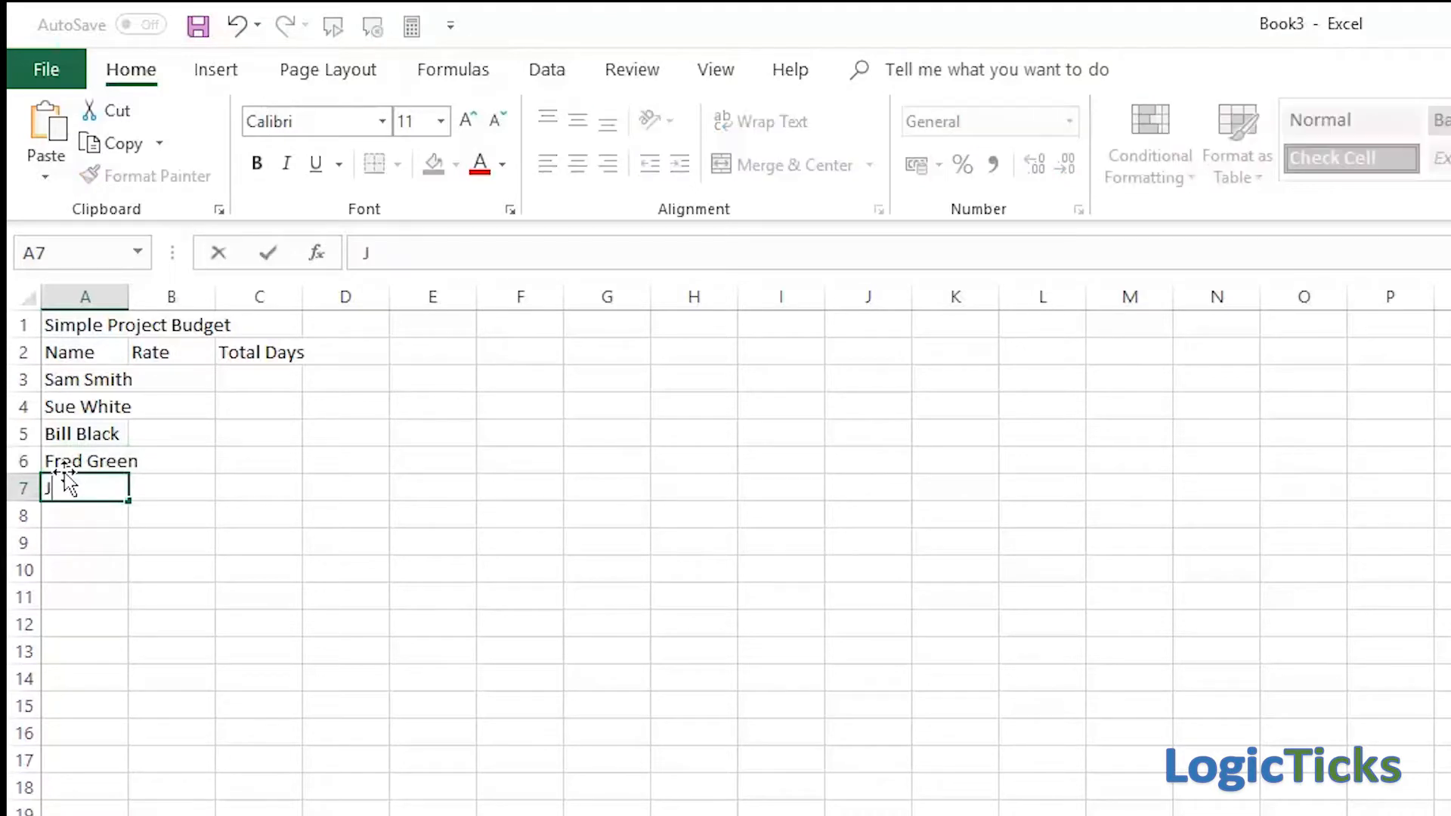
text(ill Pink)
key(Tab)
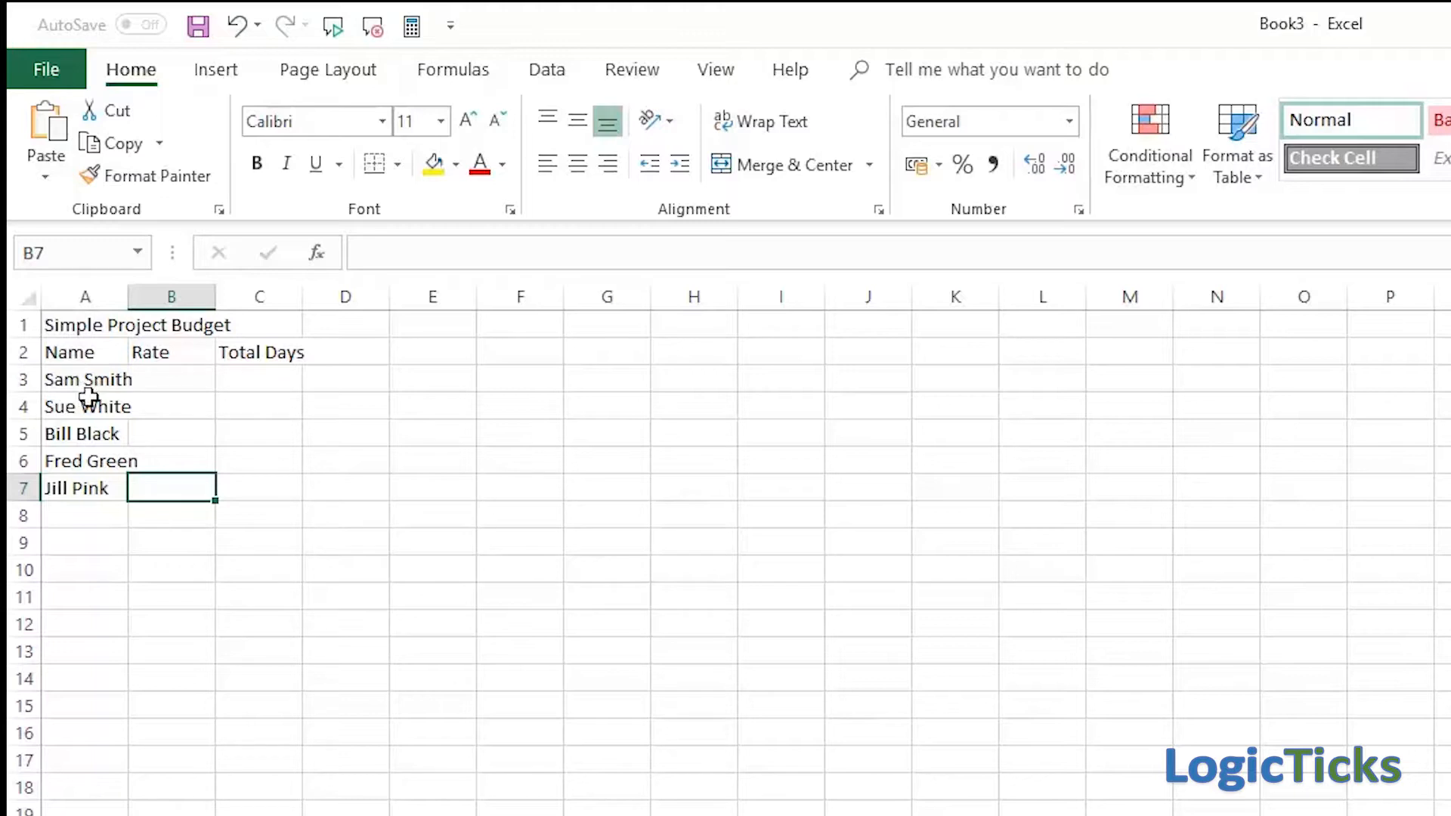
click(90, 489)
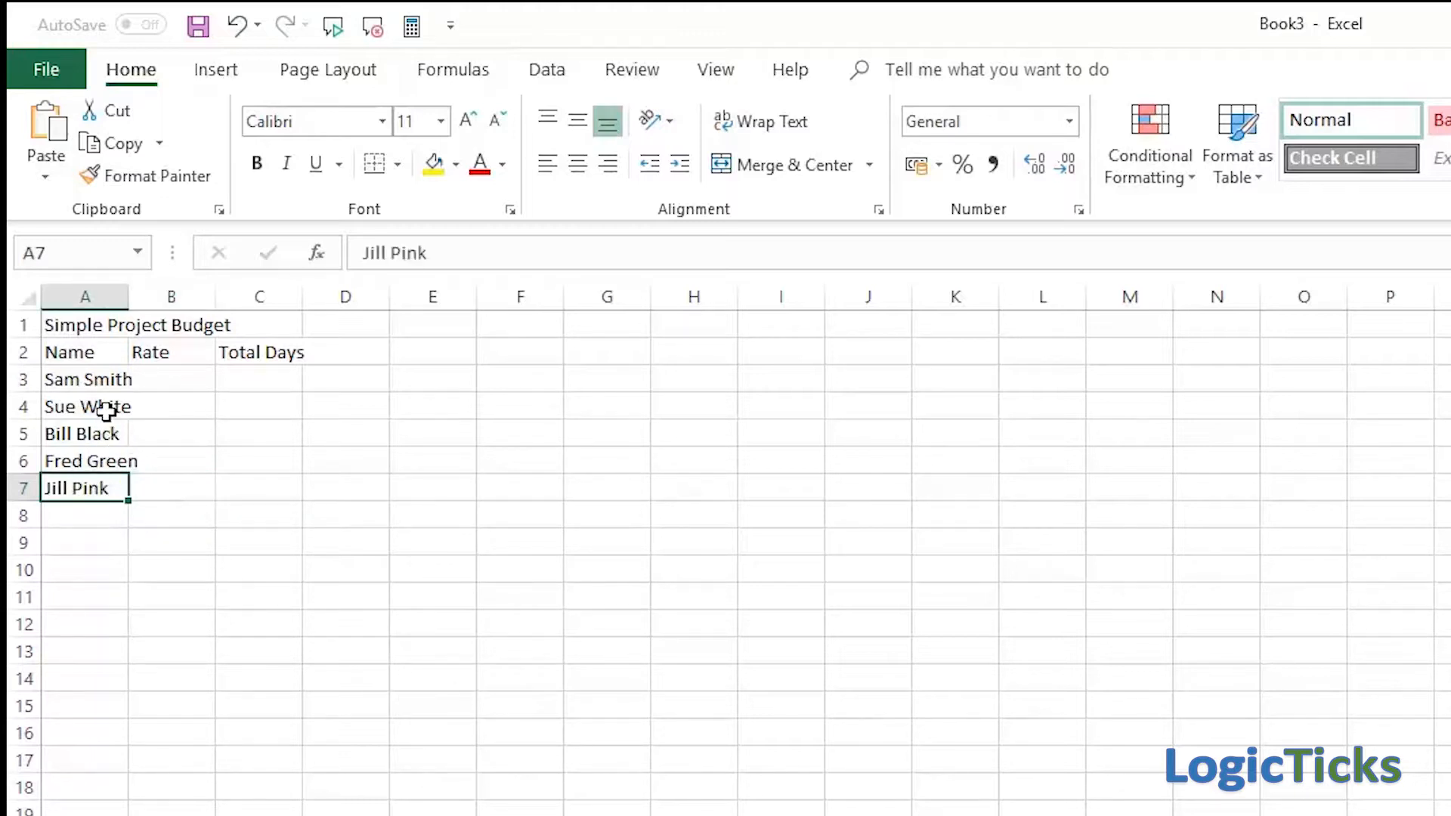
key(Down)
key(Down)
key(Down)
key(Down)
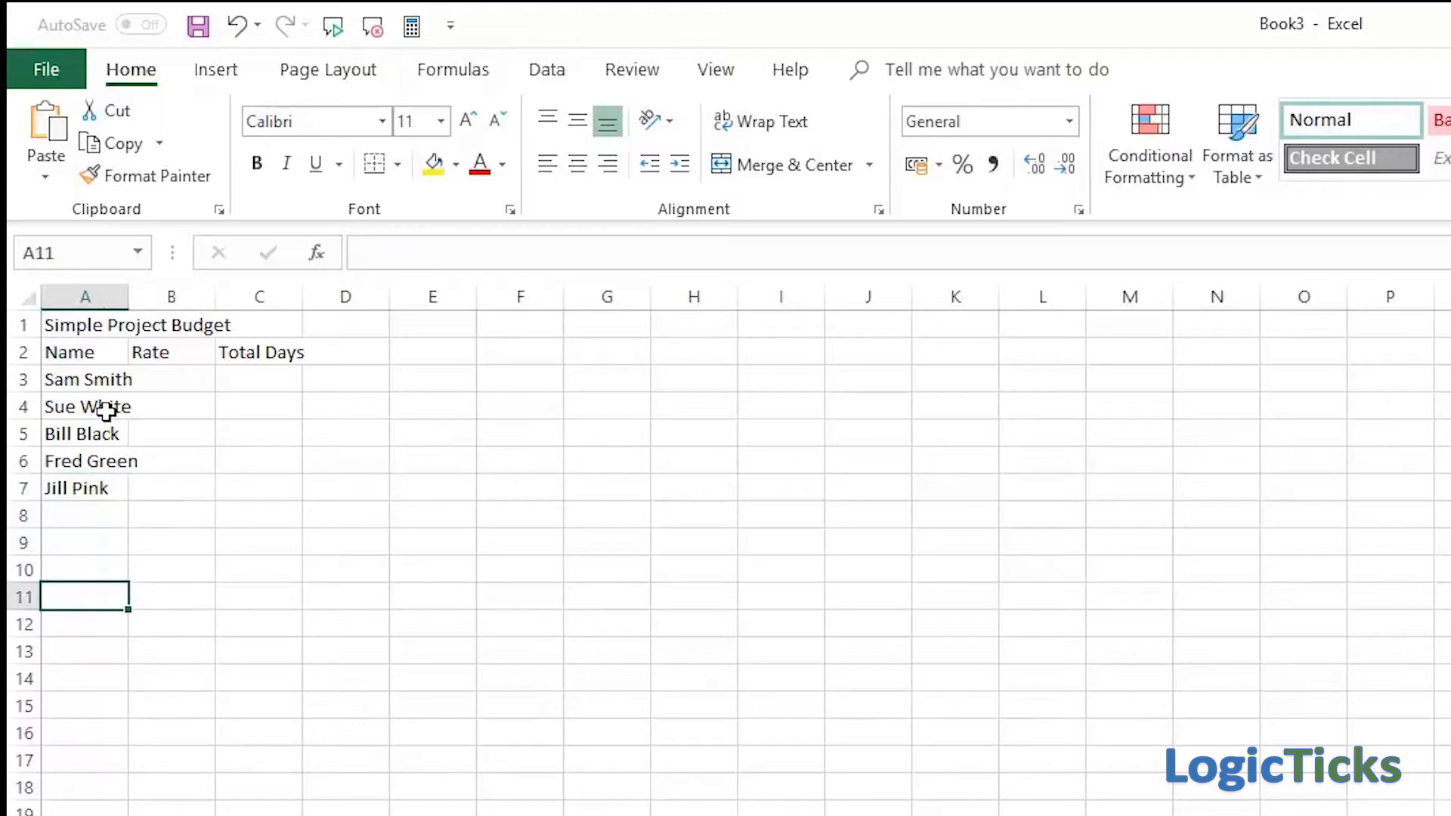
key(Down)
key(Down)
key(Up)
key(Up)
key(Up)
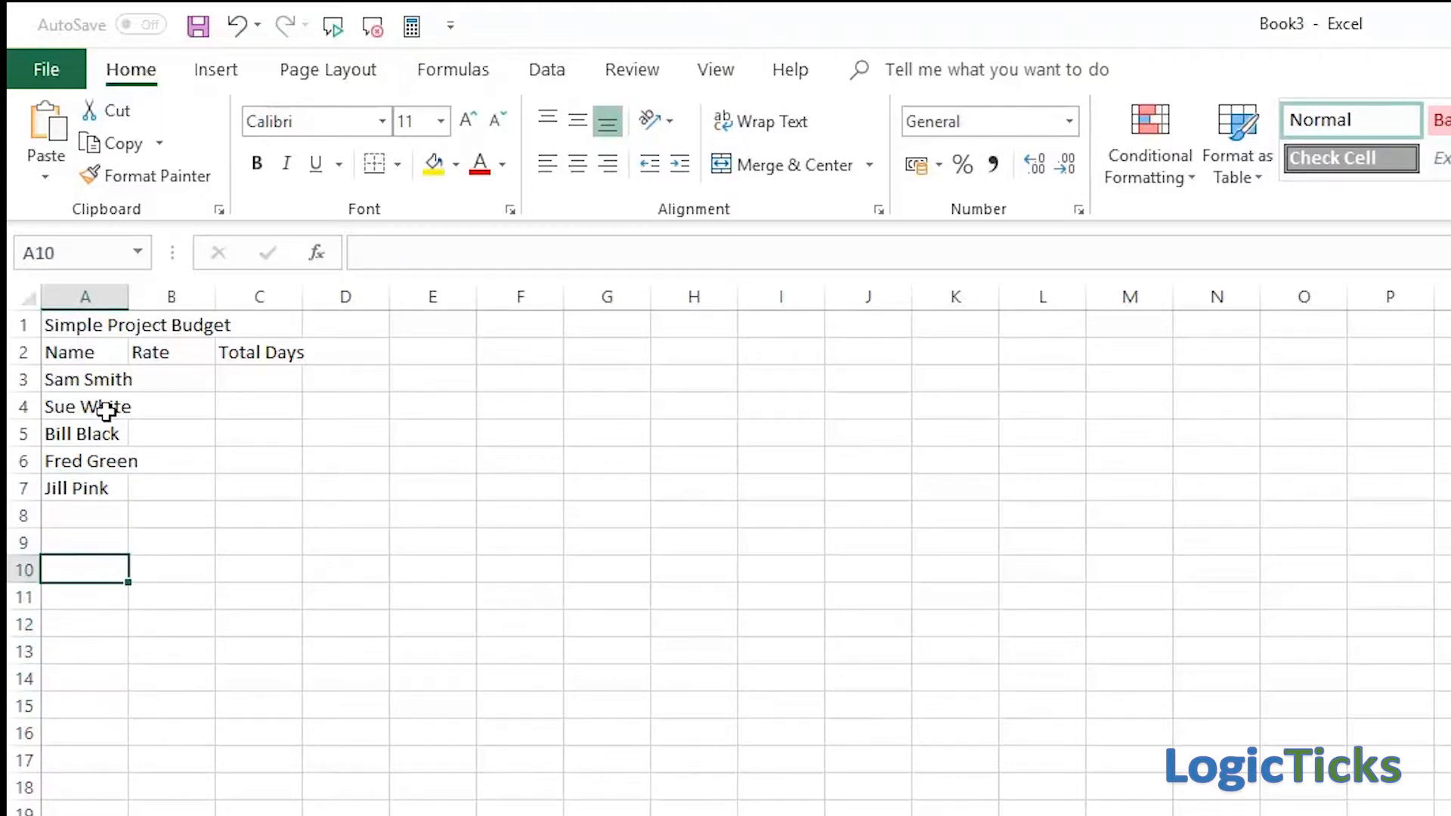
key(Up)
key(Up)
key(Up)
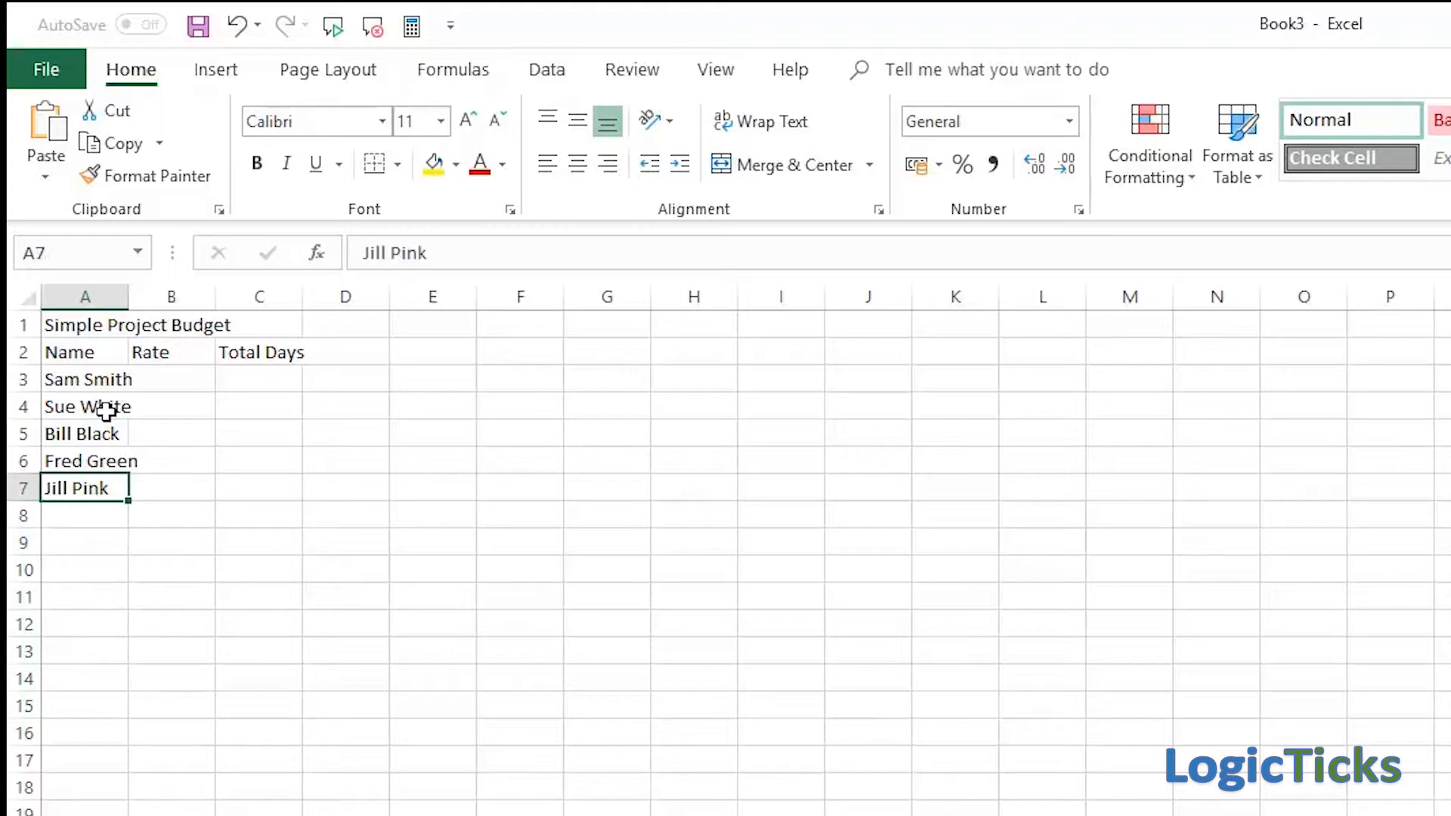
key(Right)
key(Right)
key(Right)
key(Right)
key(Right)
key(Right)
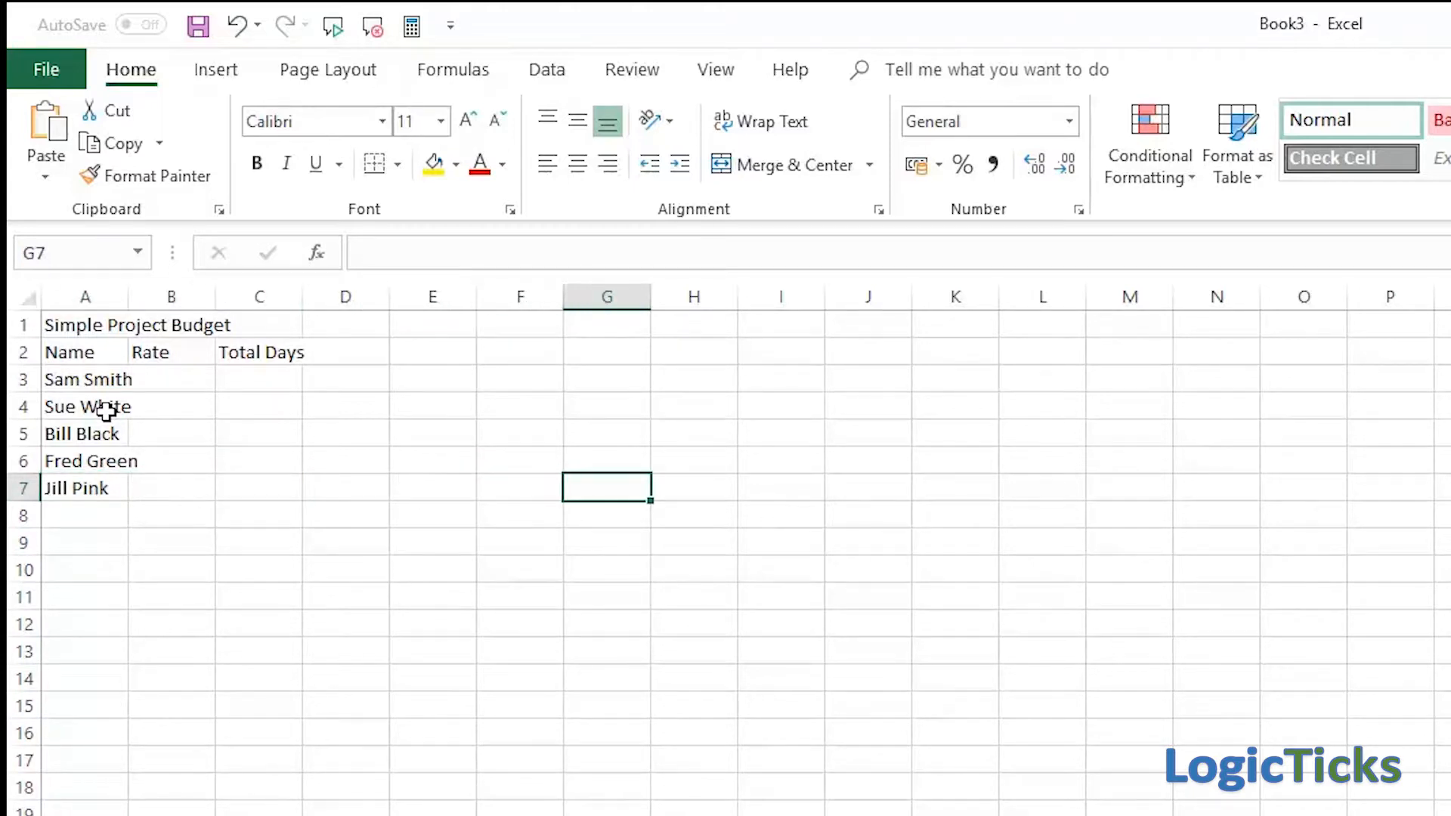
click(80, 487)
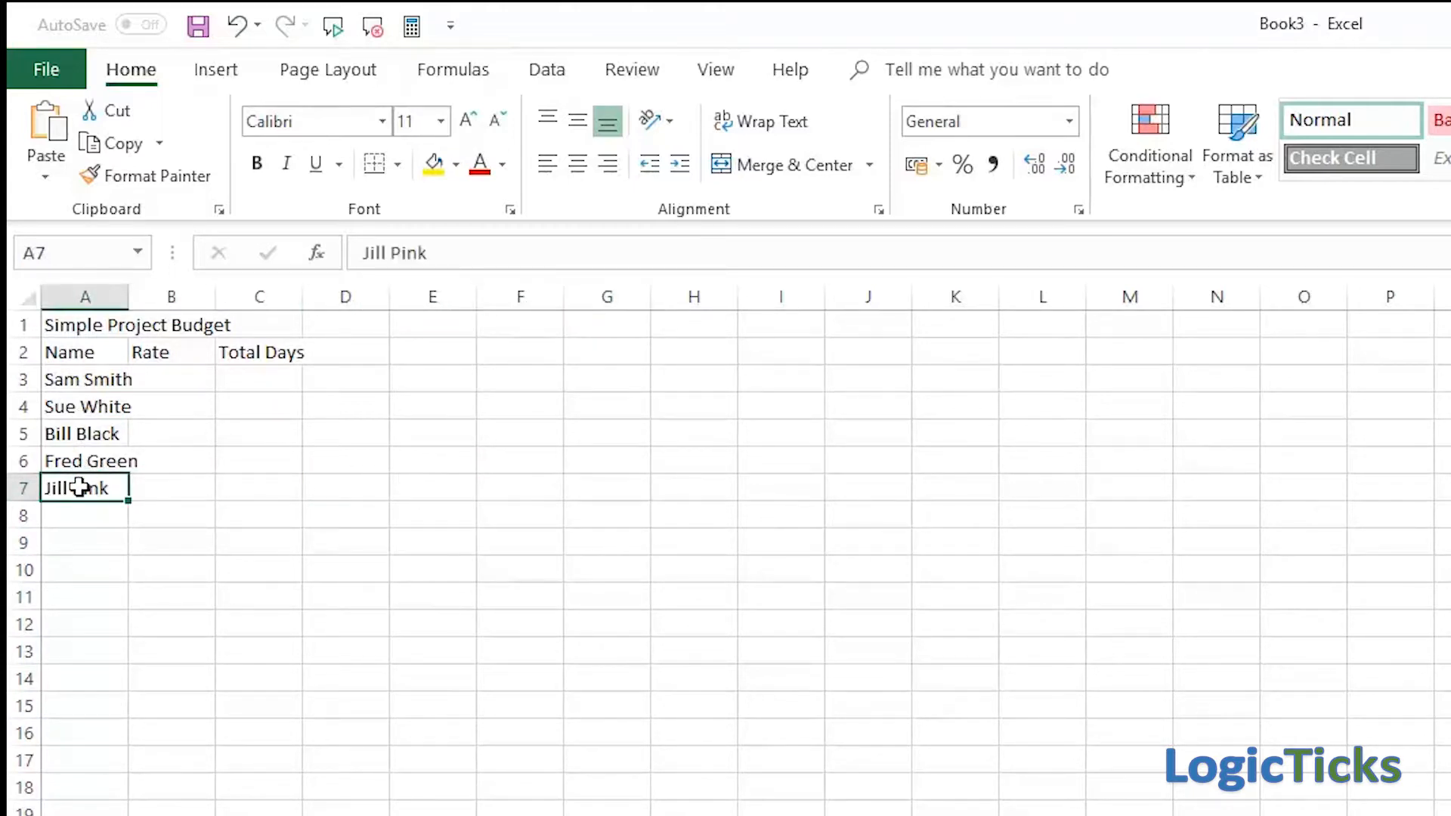
key(Down)
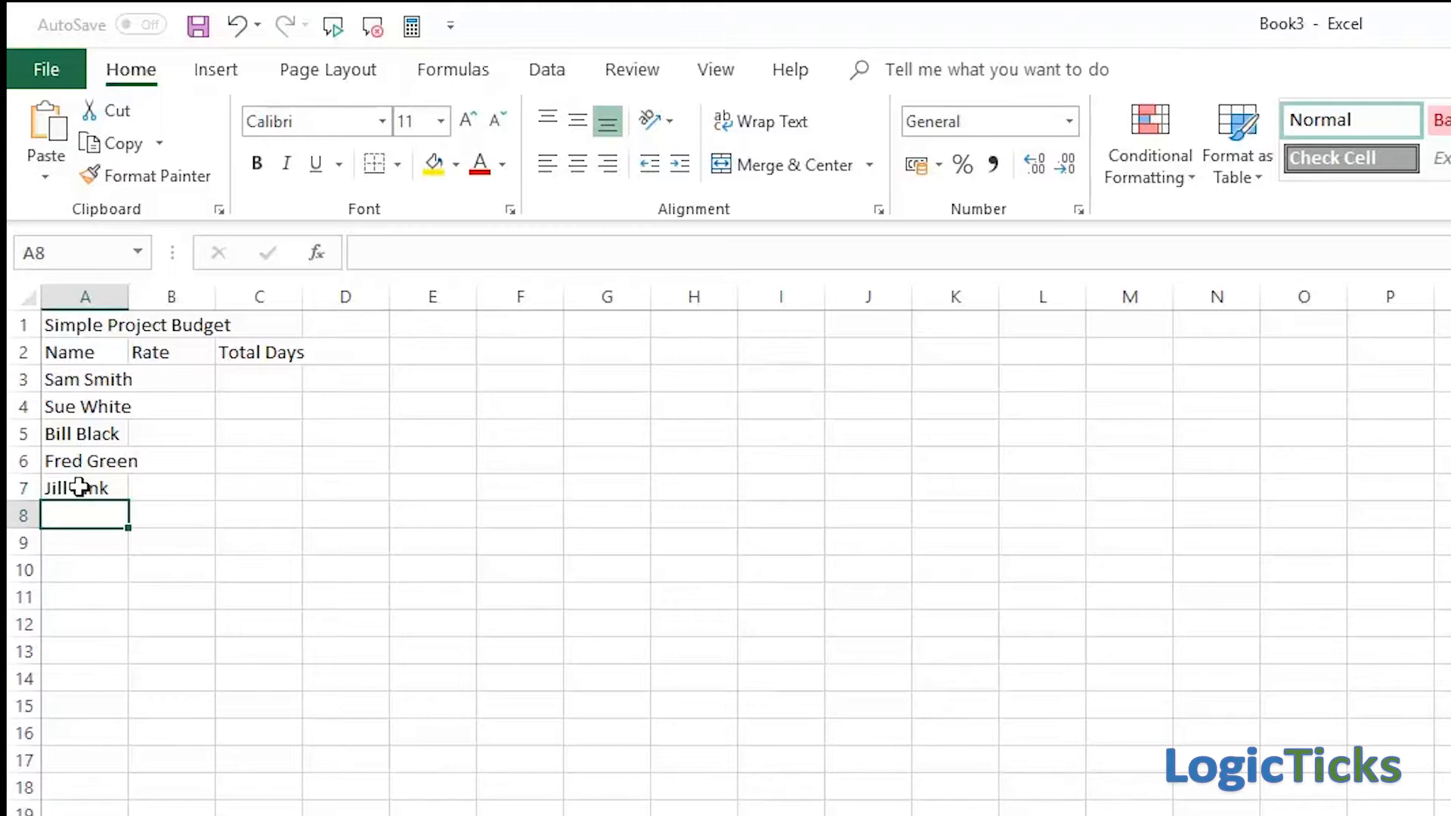
click(79, 487)
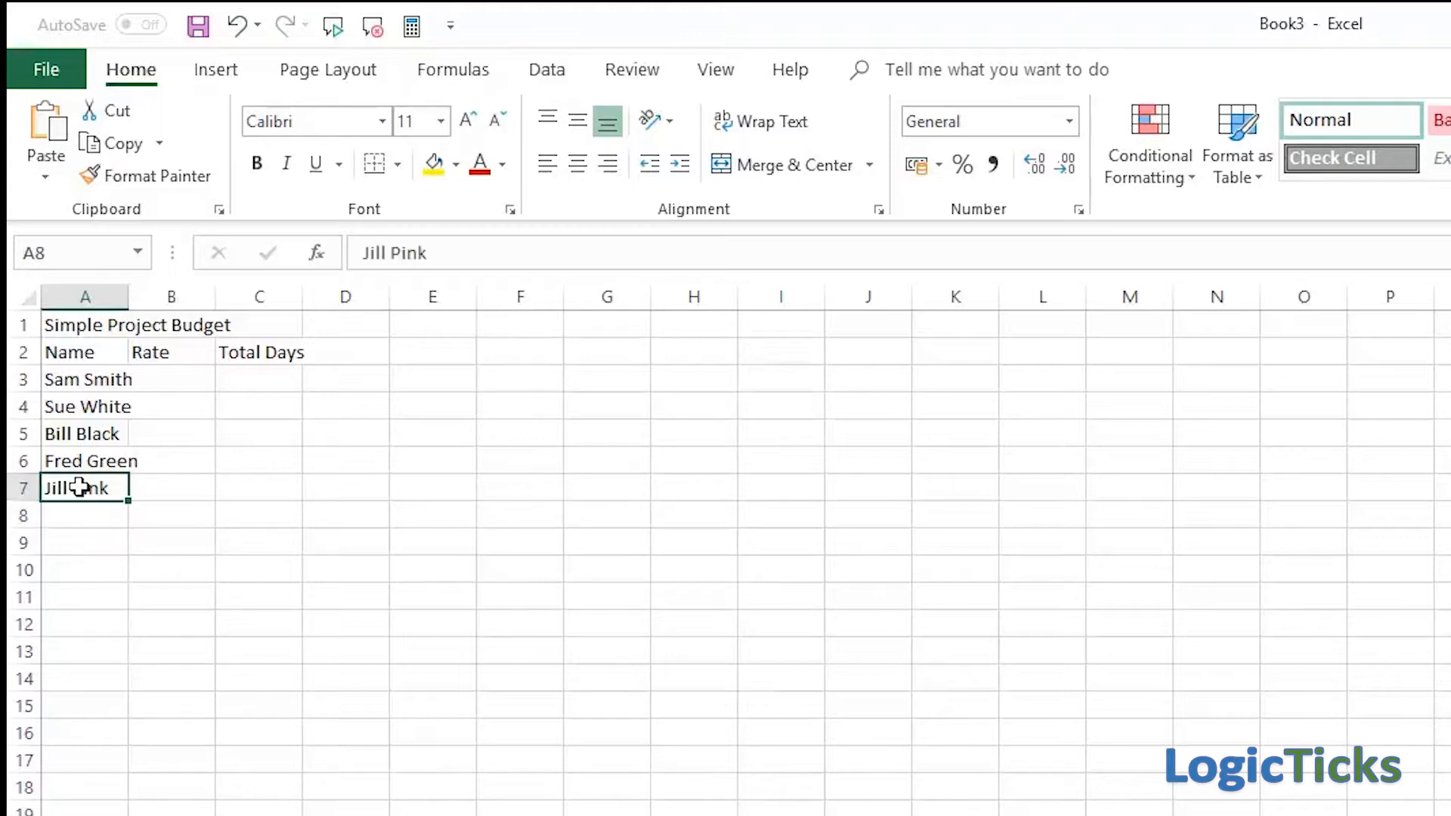
key(Up)
key(Up)
key(Up)
key(Up)
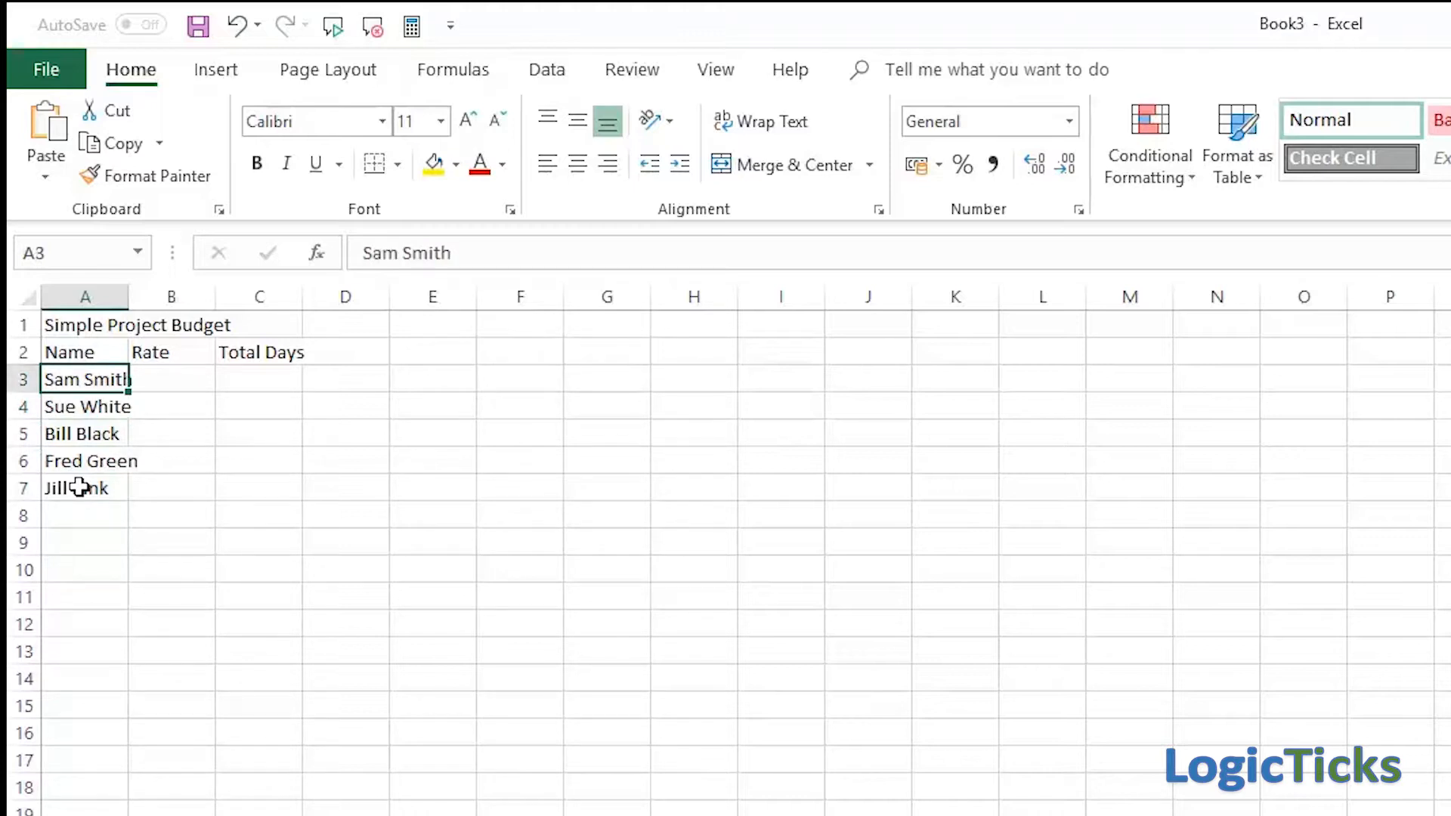
key(Right)
key(Right)
key(Right)
key(Right)
key(Right)
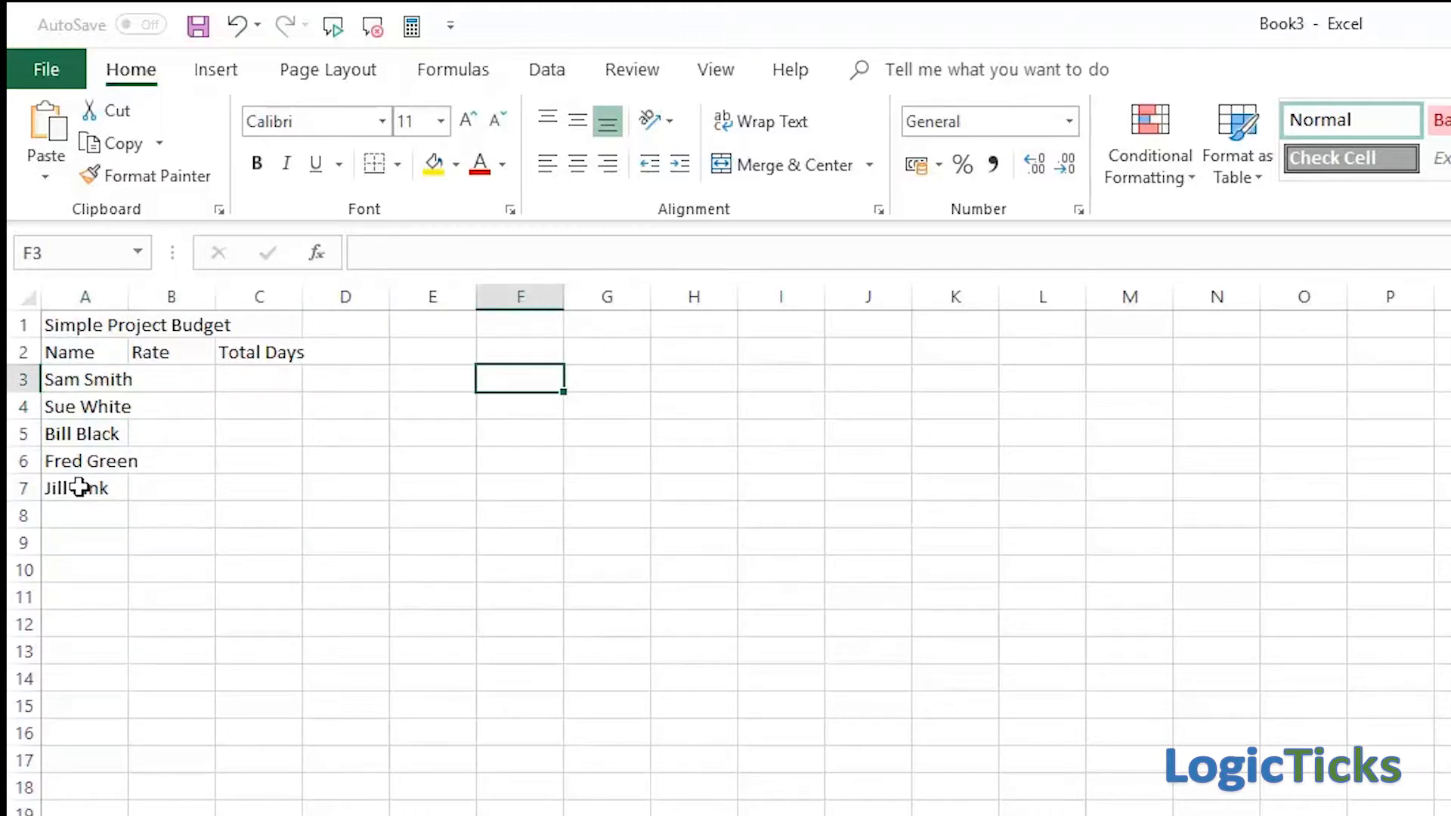
key(Left)
key(Left)
key(Left)
key(Left)
key(Left)
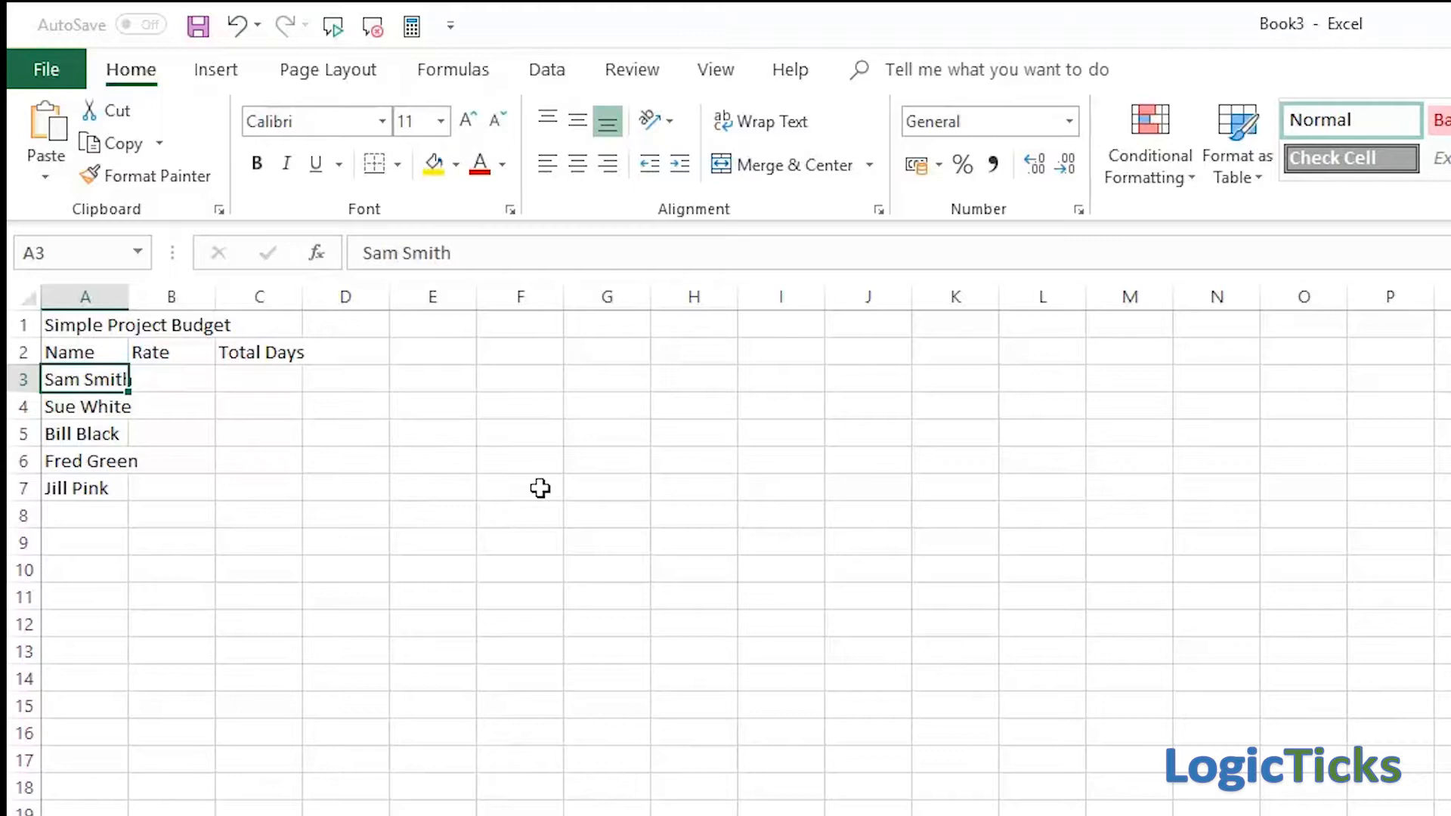
click(422, 378)
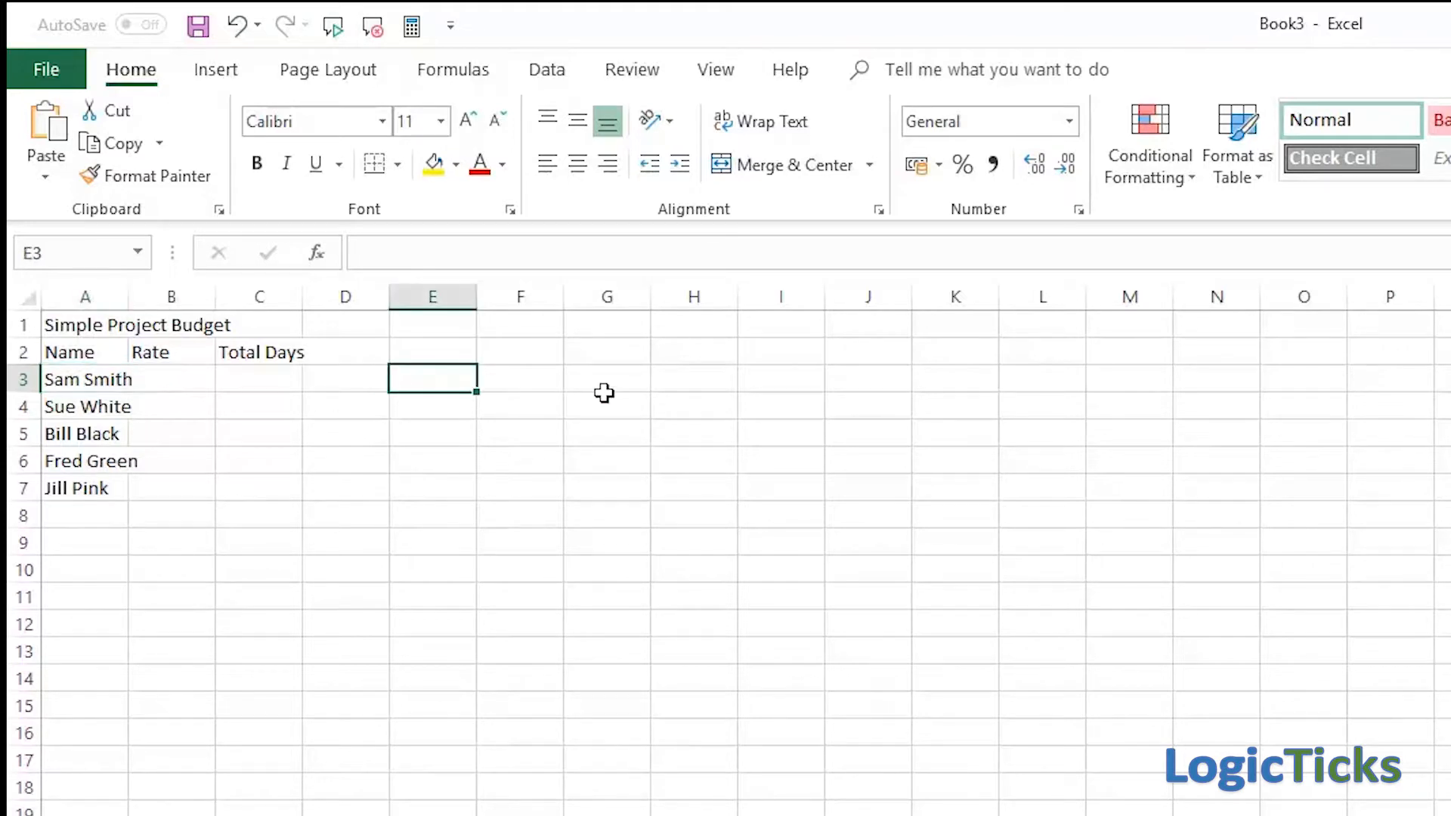
click(1095, 489)
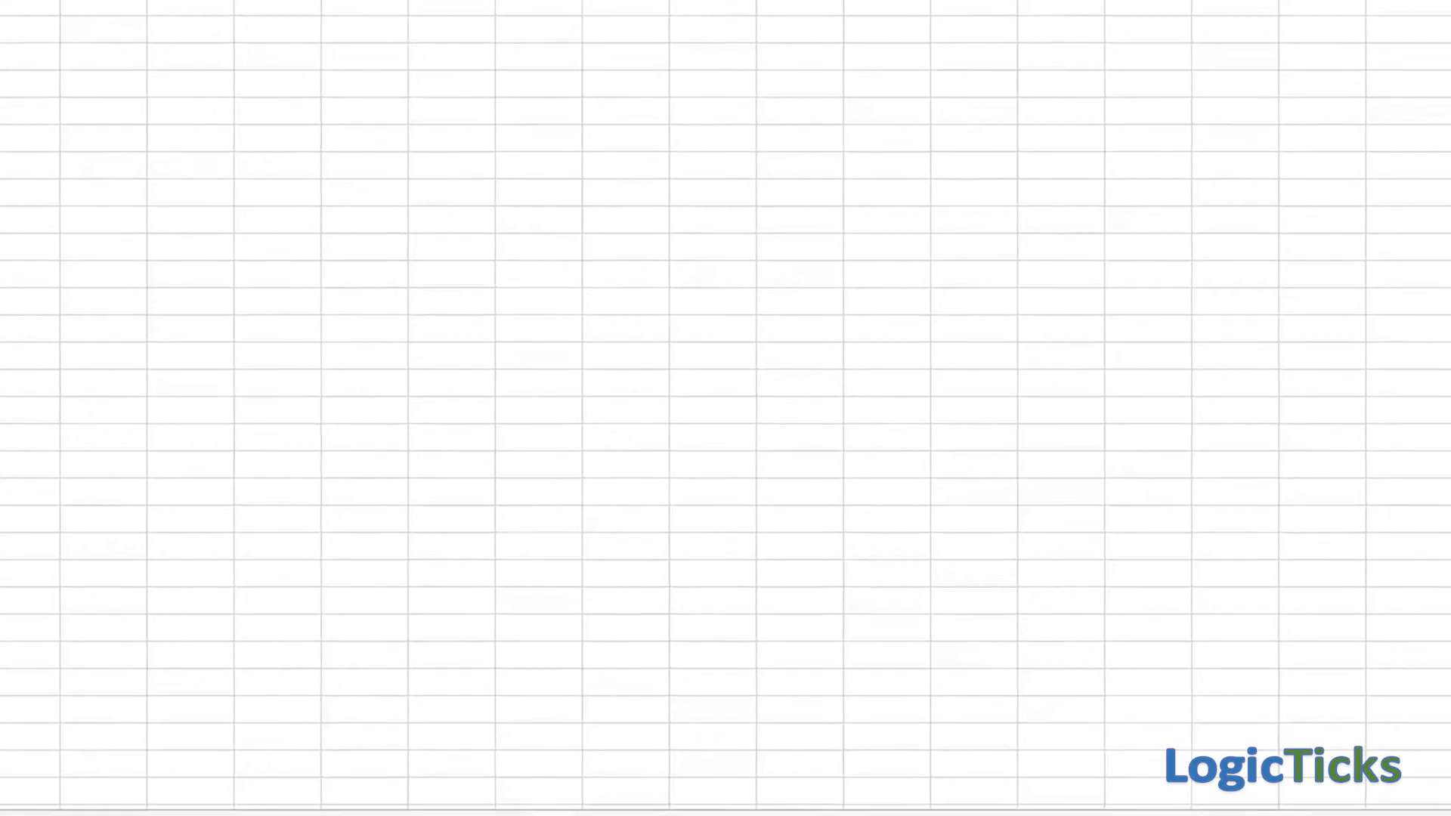
Step: Zoom in on the worksheet until the budget data in columns A to C is large enough to read easily
click(1397, 793)
click(1378, 783)
click(1378, 783)
click(1379, 783)
click(1379, 783)
click(1378, 783)
click(1378, 783)
click(1378, 783)
click(1379, 783)
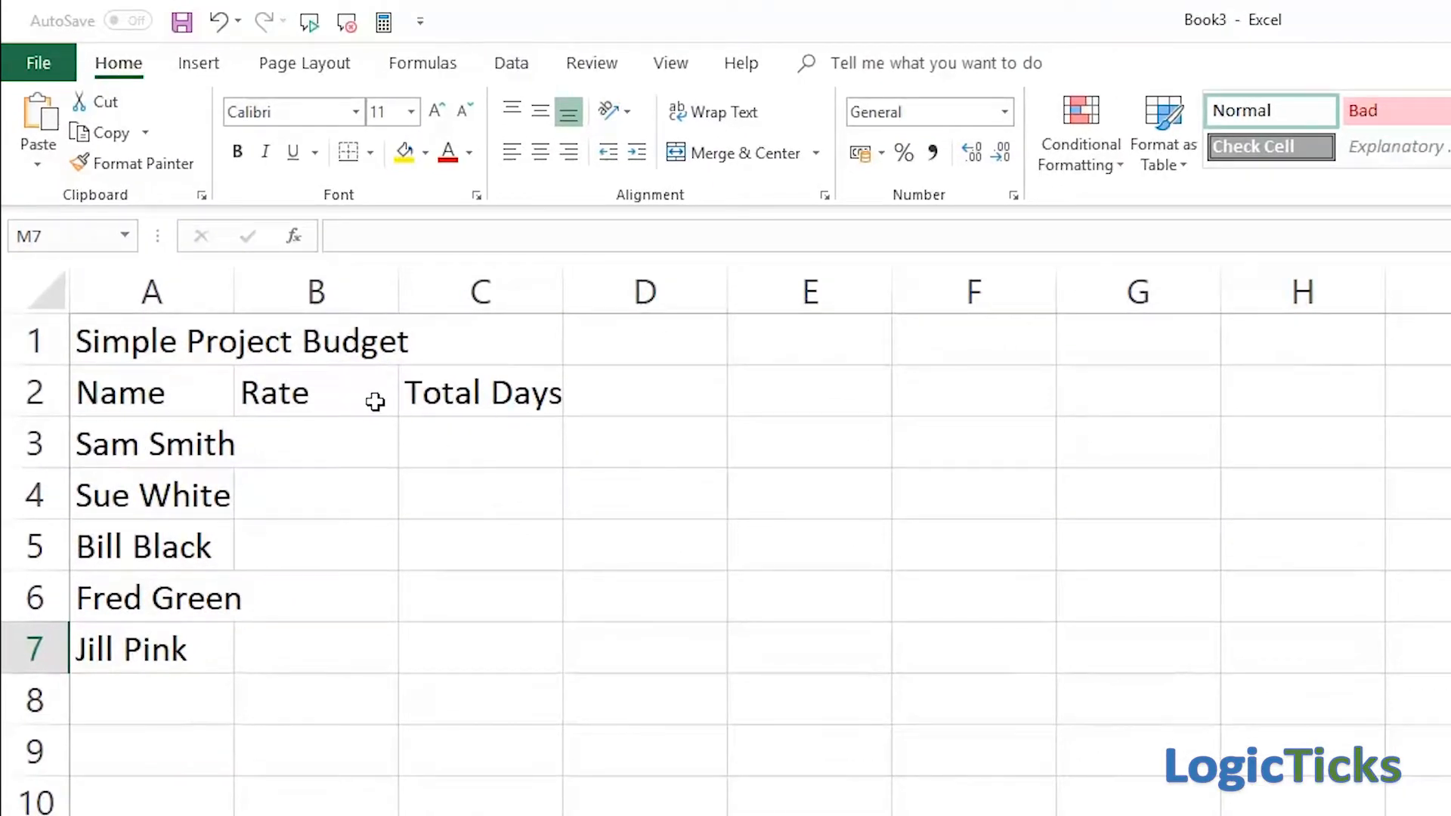
Step: Enter the test text "null" in cell B1 beside the title and delete it again
click(111, 342)
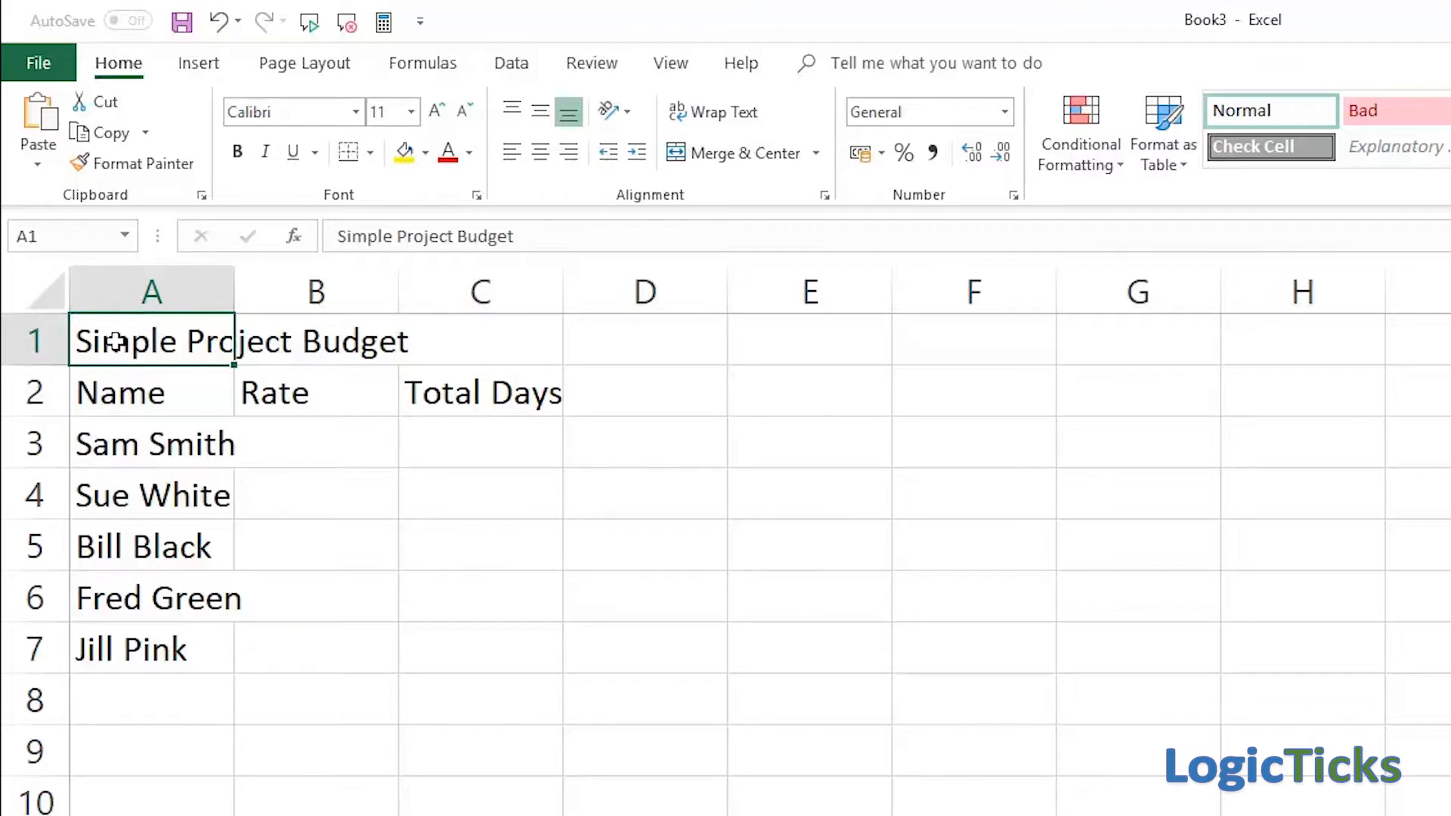
click(306, 342)
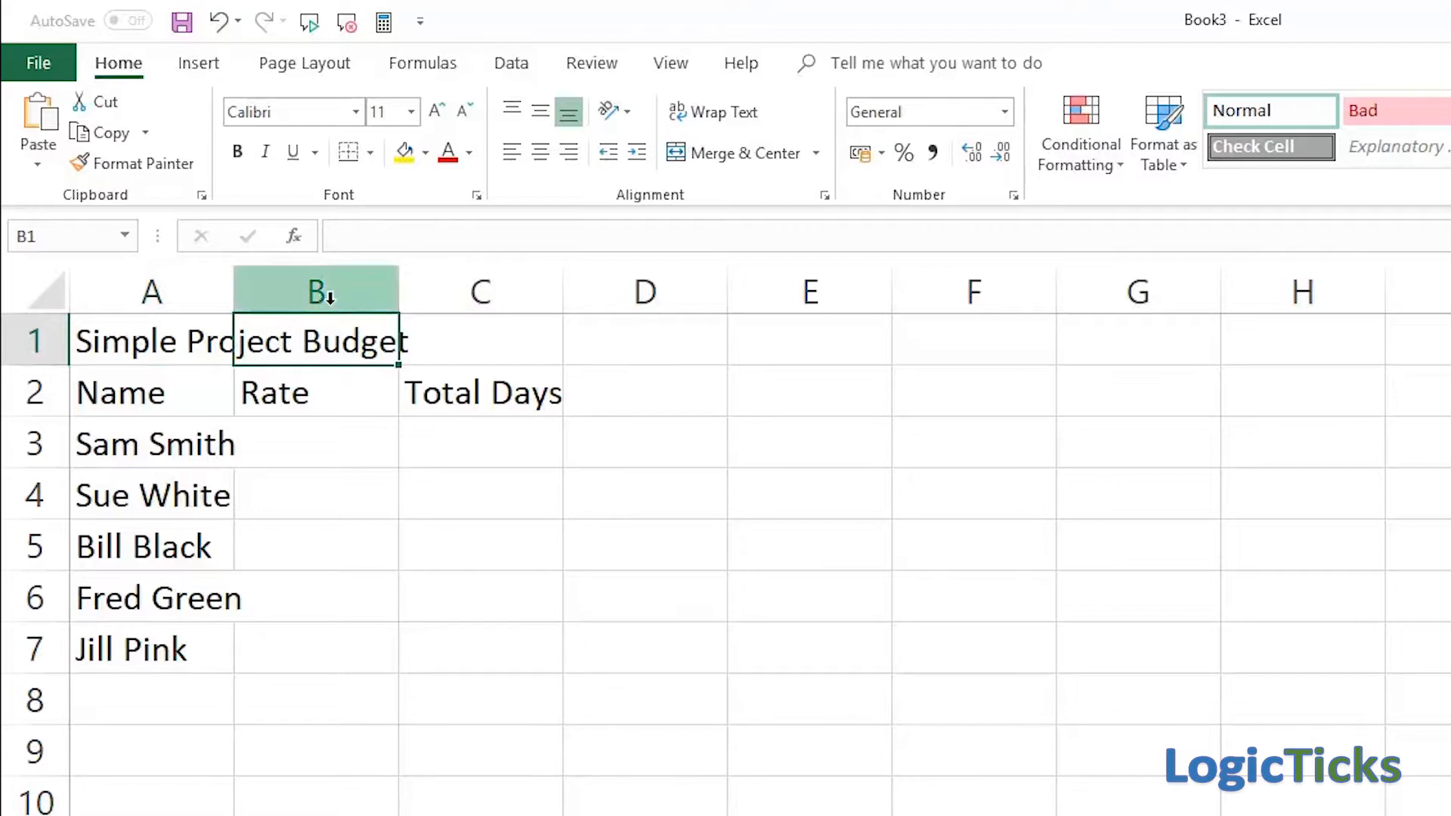
text(null)
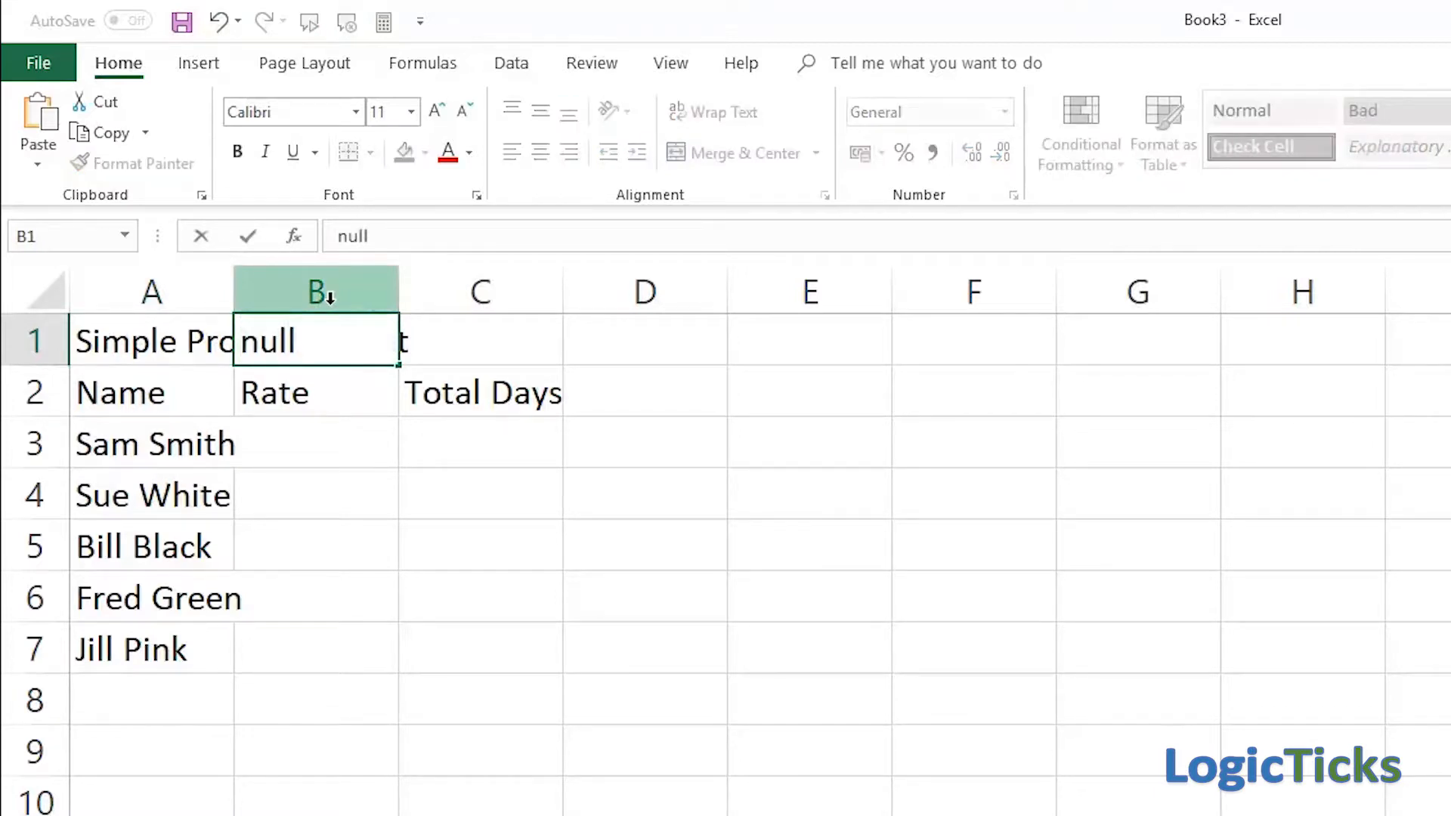
key(Return)
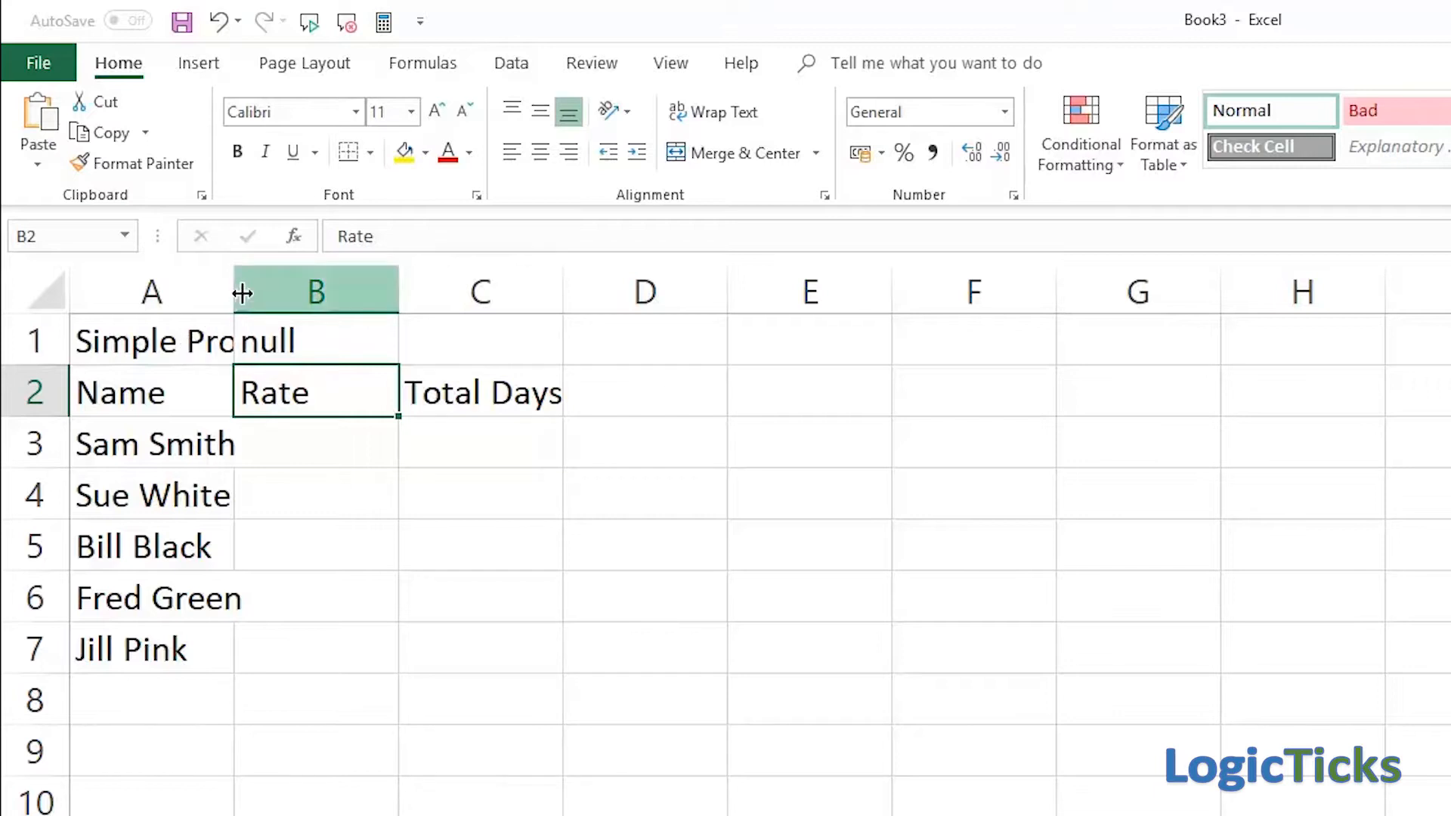
click(273, 338)
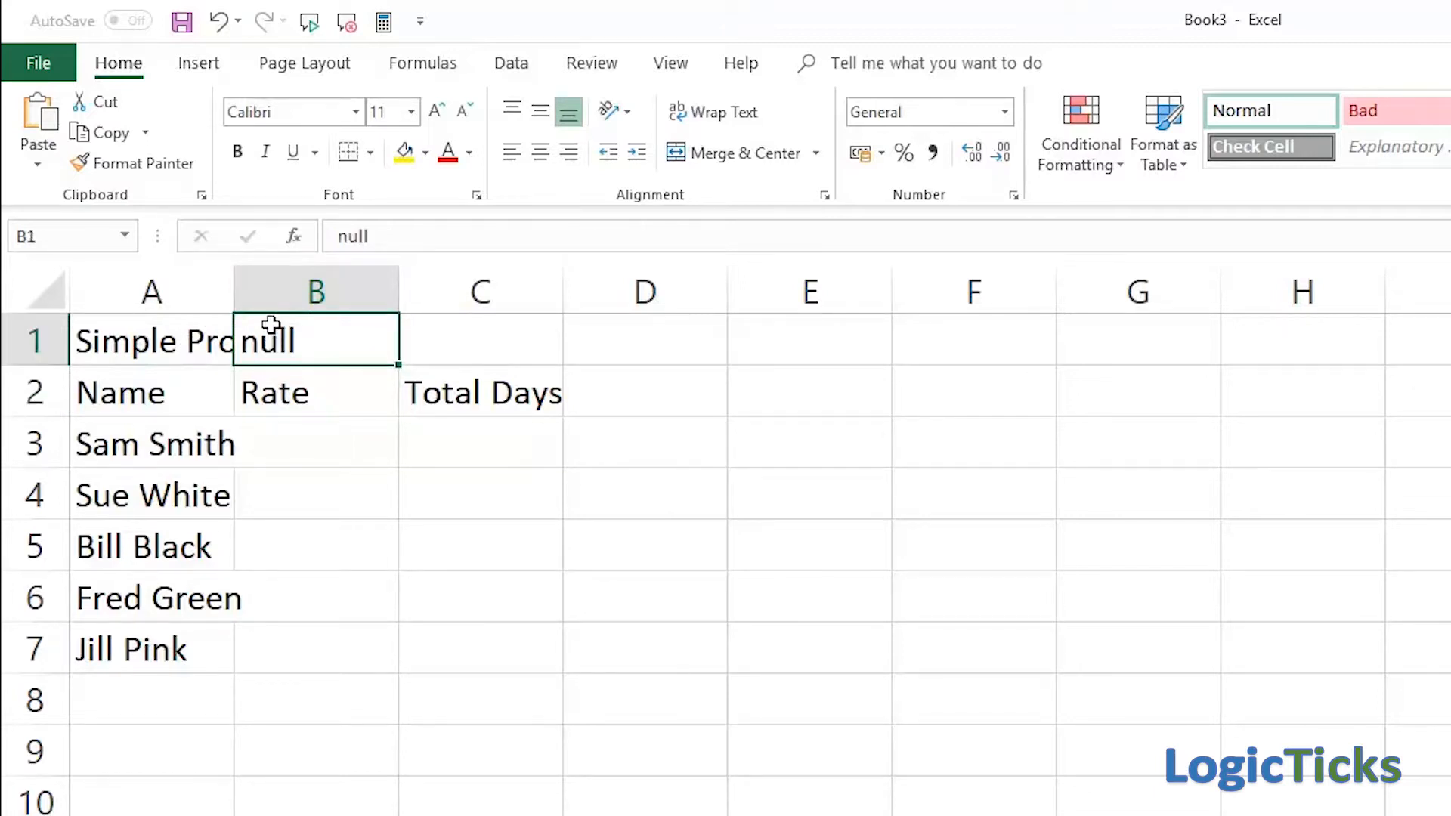
key(Delete)
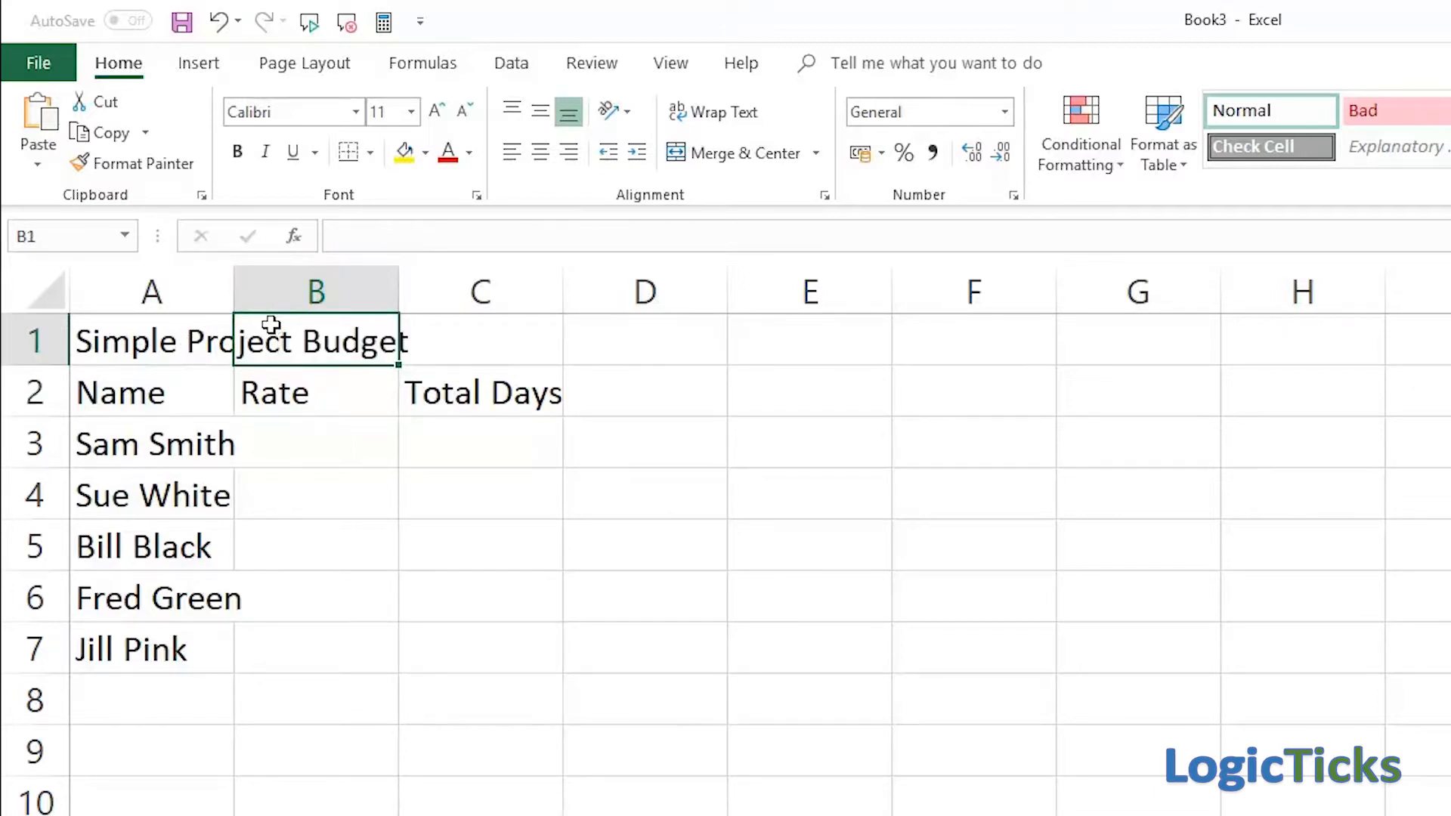
Step: Adjust the column widths by fitting column A to its longest entry, narrowing column B and widening column C
double_click(234, 287)
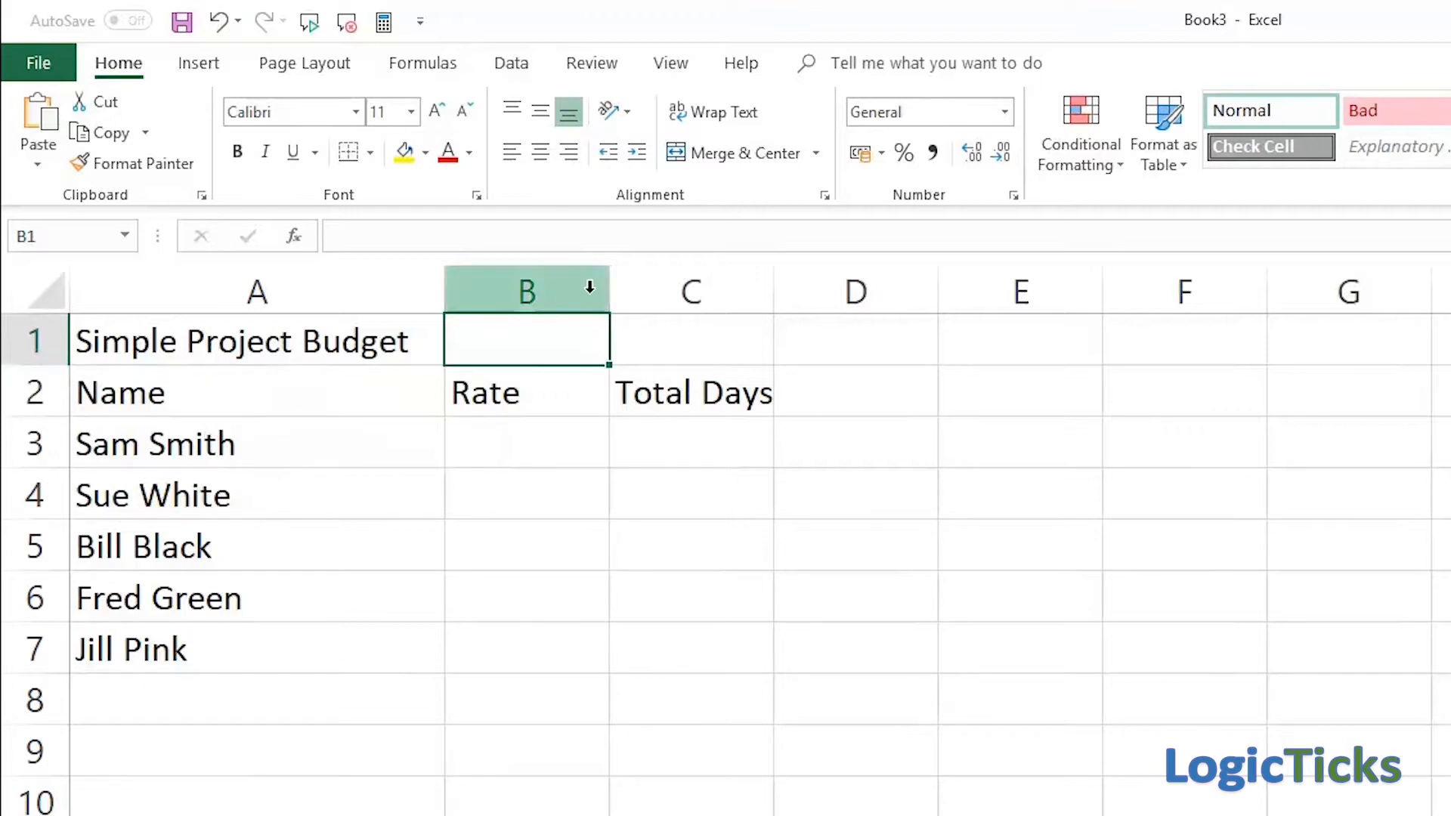
drag(603, 283, 569, 287)
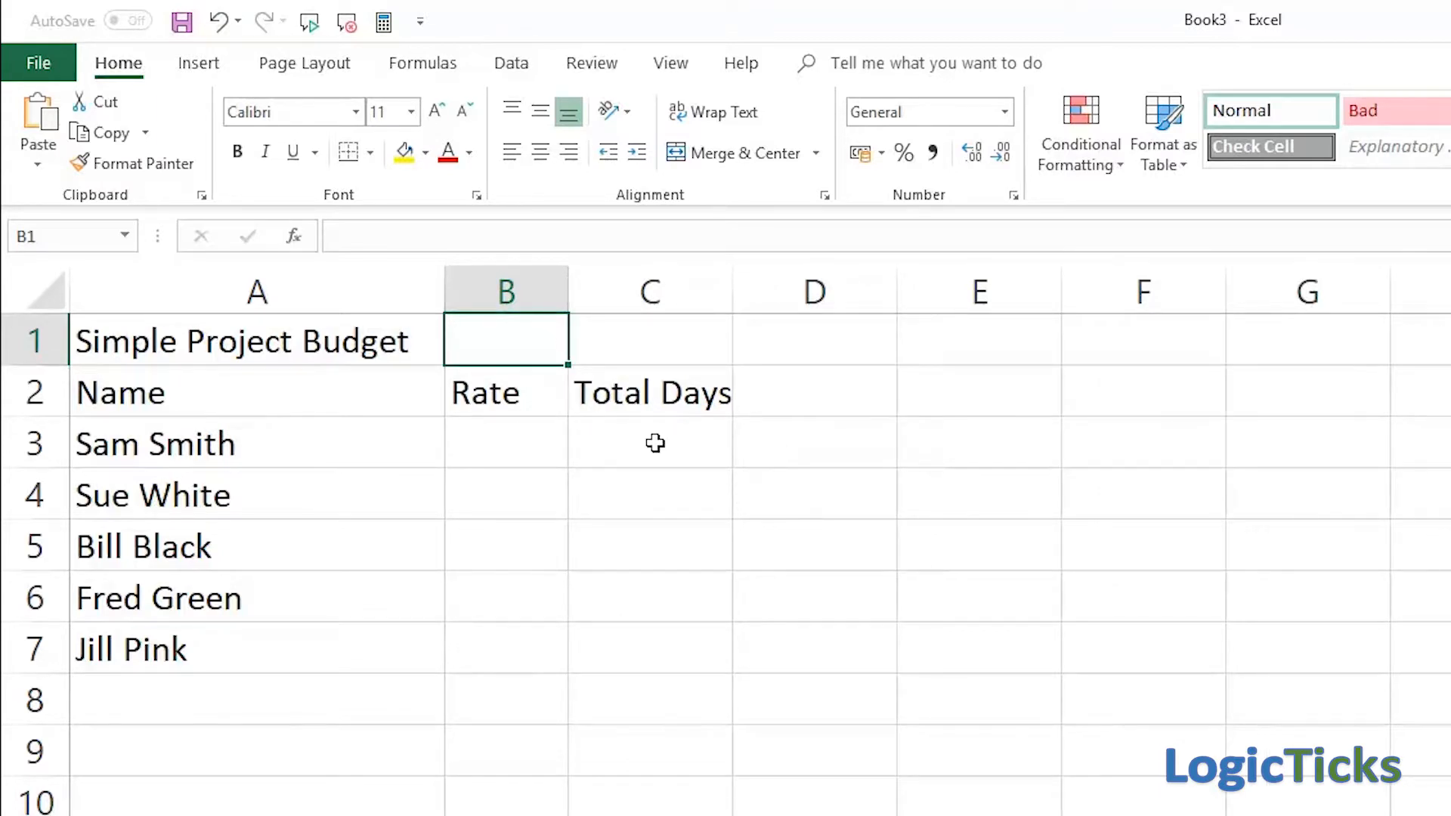
drag(730, 285, 790, 290)
click(679, 450)
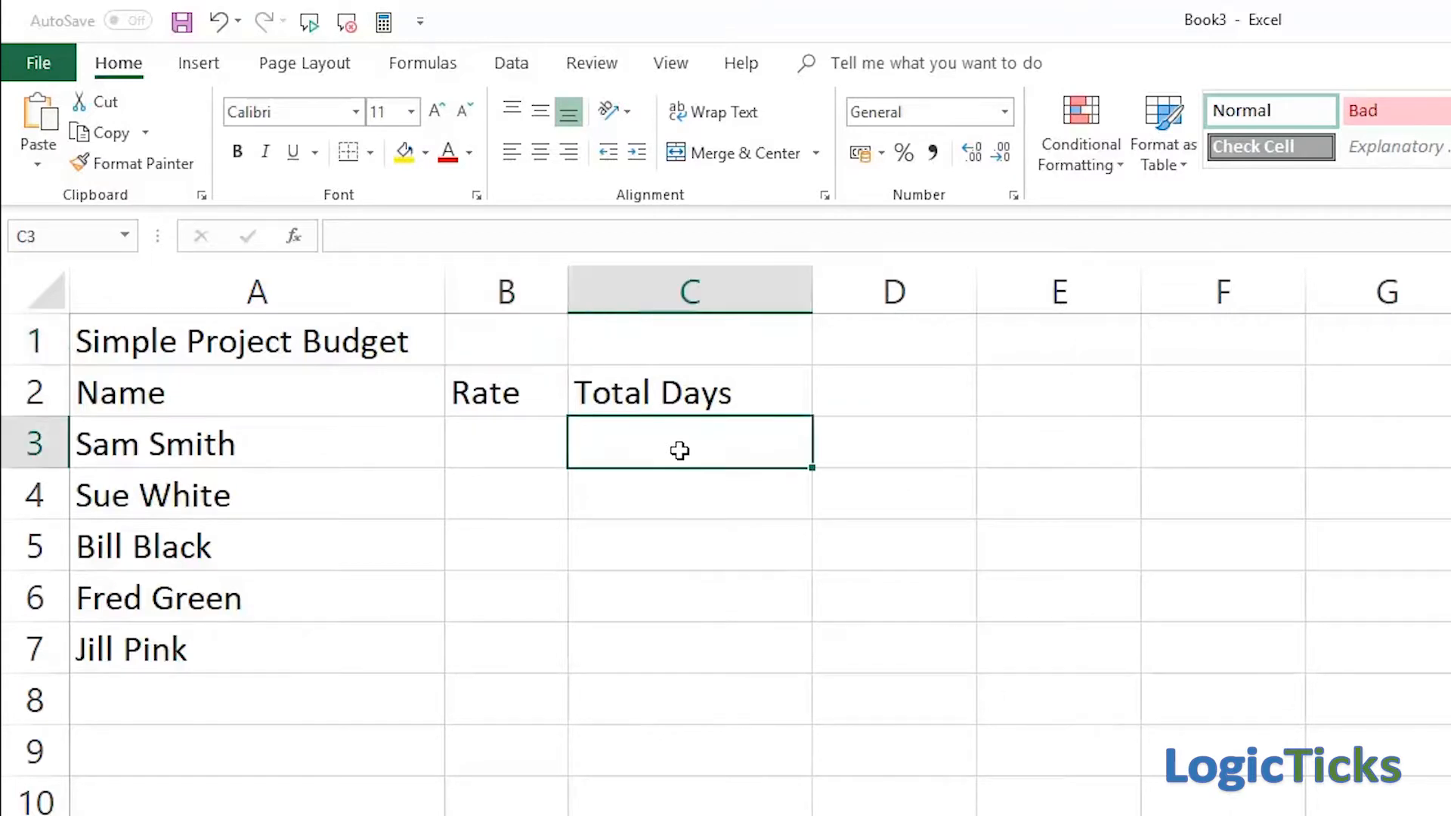
Step: Enter the rates 300, 200, 100, 200 and 250 in cells B3 to B7 under the Rate heading
click(489, 432)
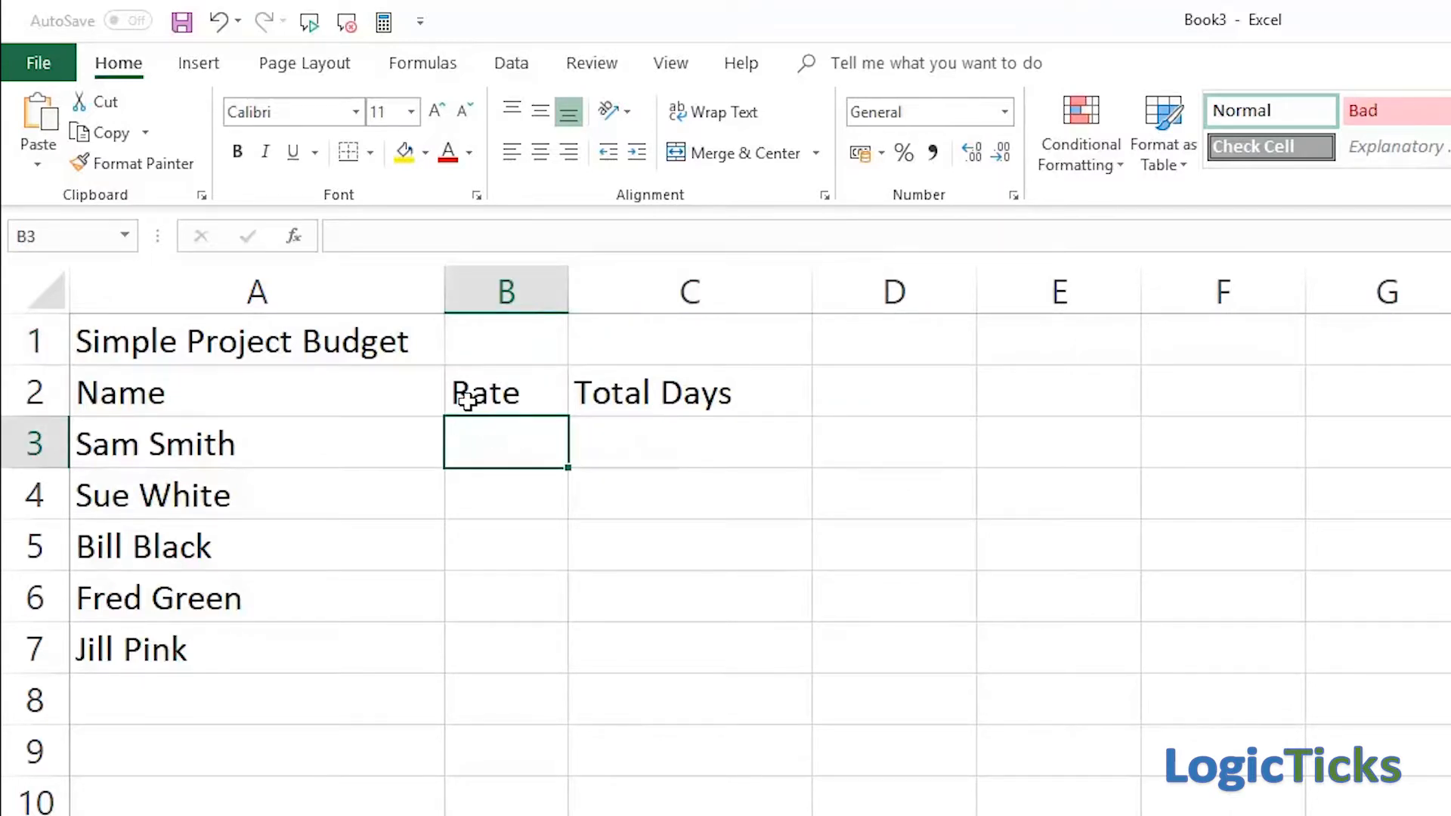
text(300)
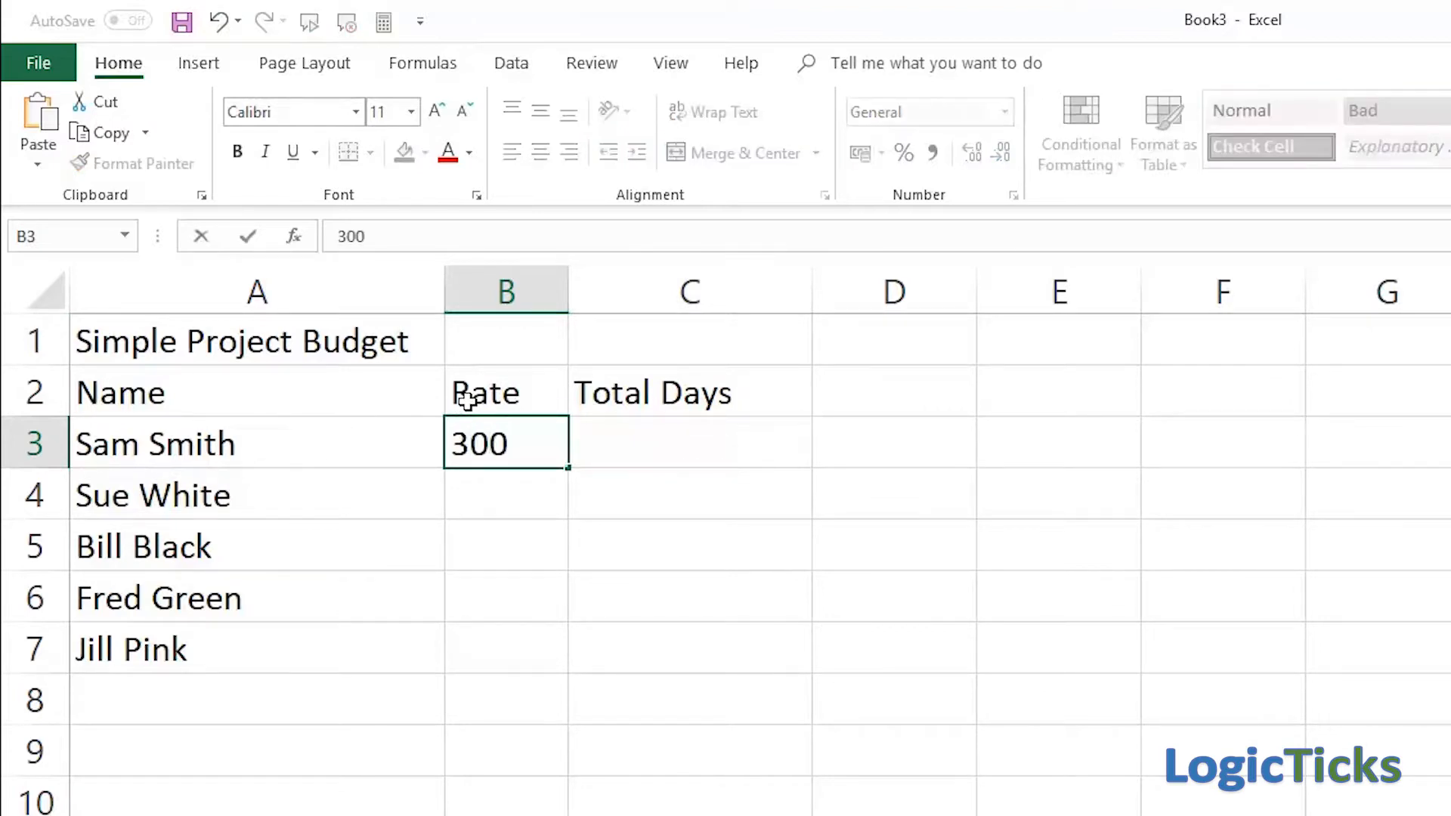
key(Return)
text(200)
key(Return)
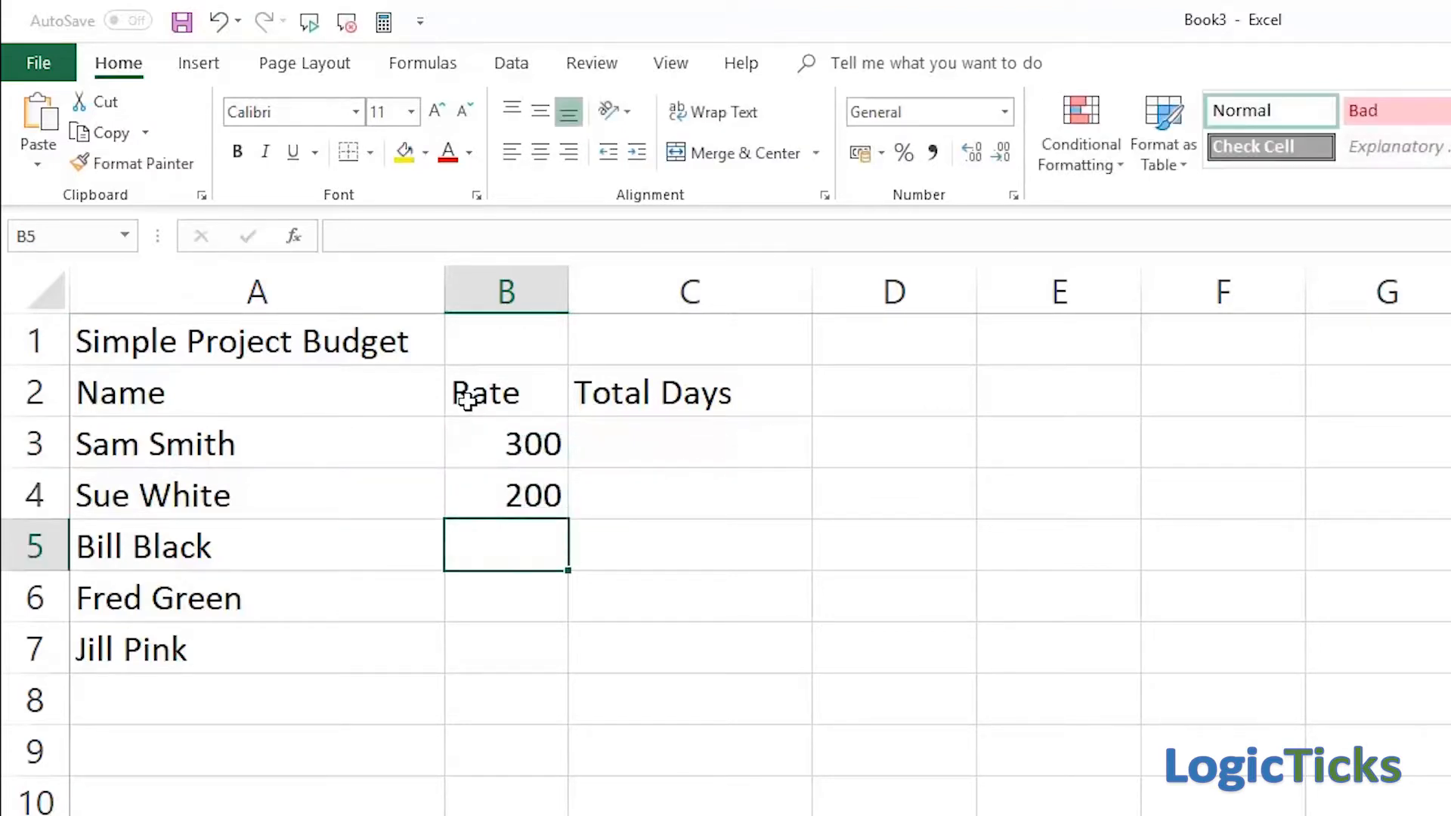
text(100)
key(Return)
text(200)
key(Return)
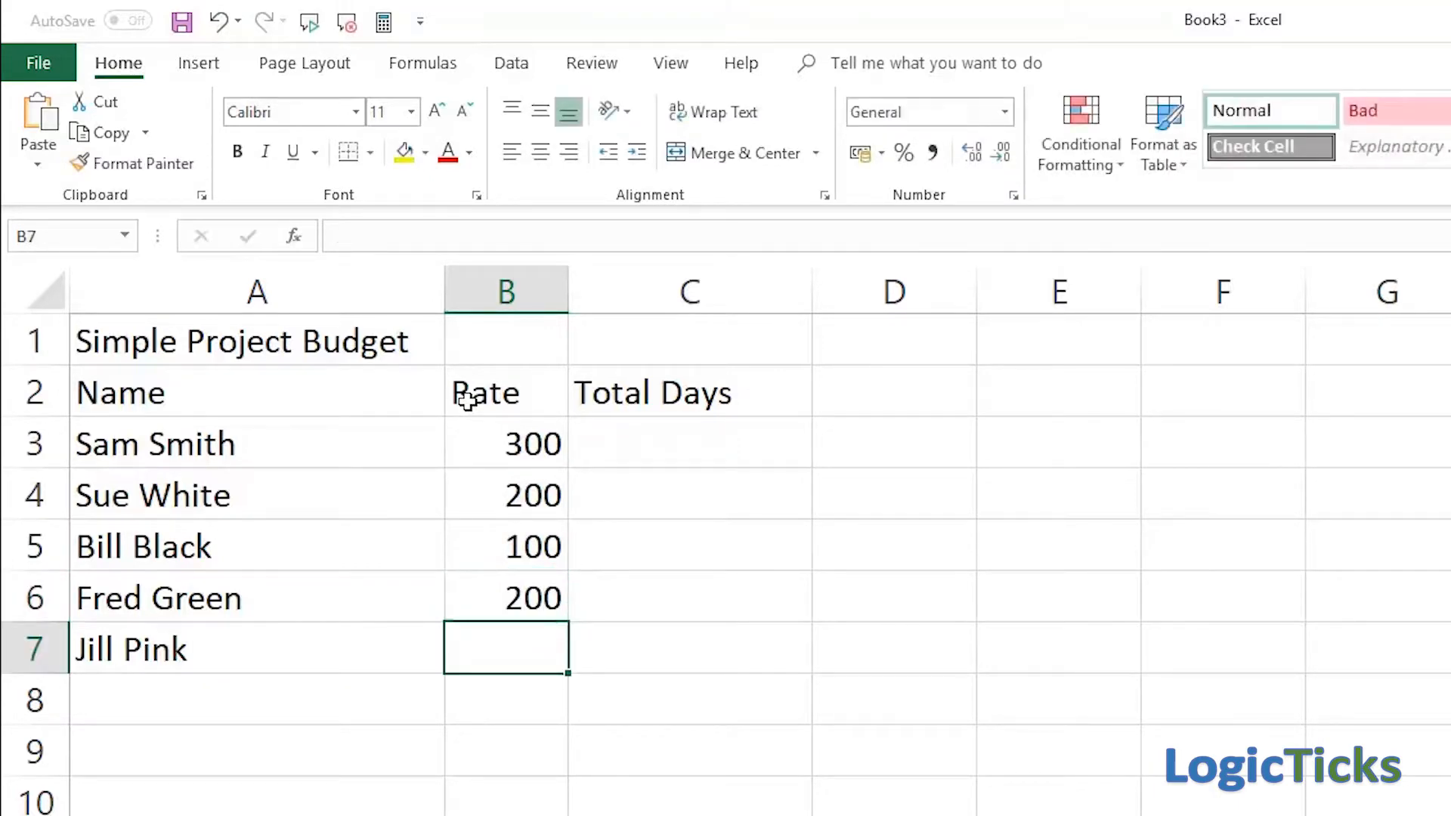
text(250)
key(Tab)
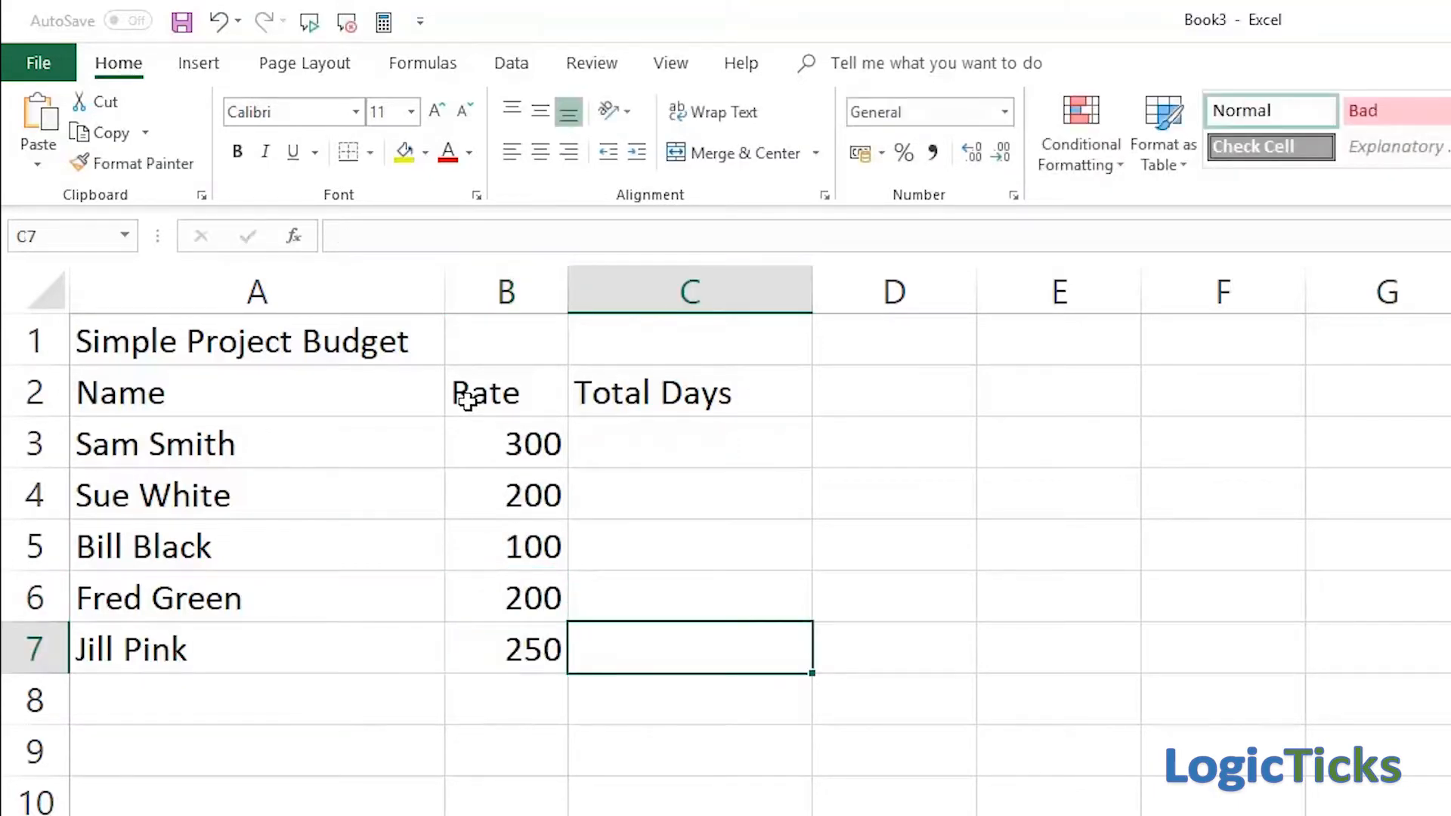
Step: Enter the total days 55, 25, 30, 32 and 21 in cells C3 to C7
key(Up)
key(Up)
key(Up)
key(Up)
key(Up)
key(Down)
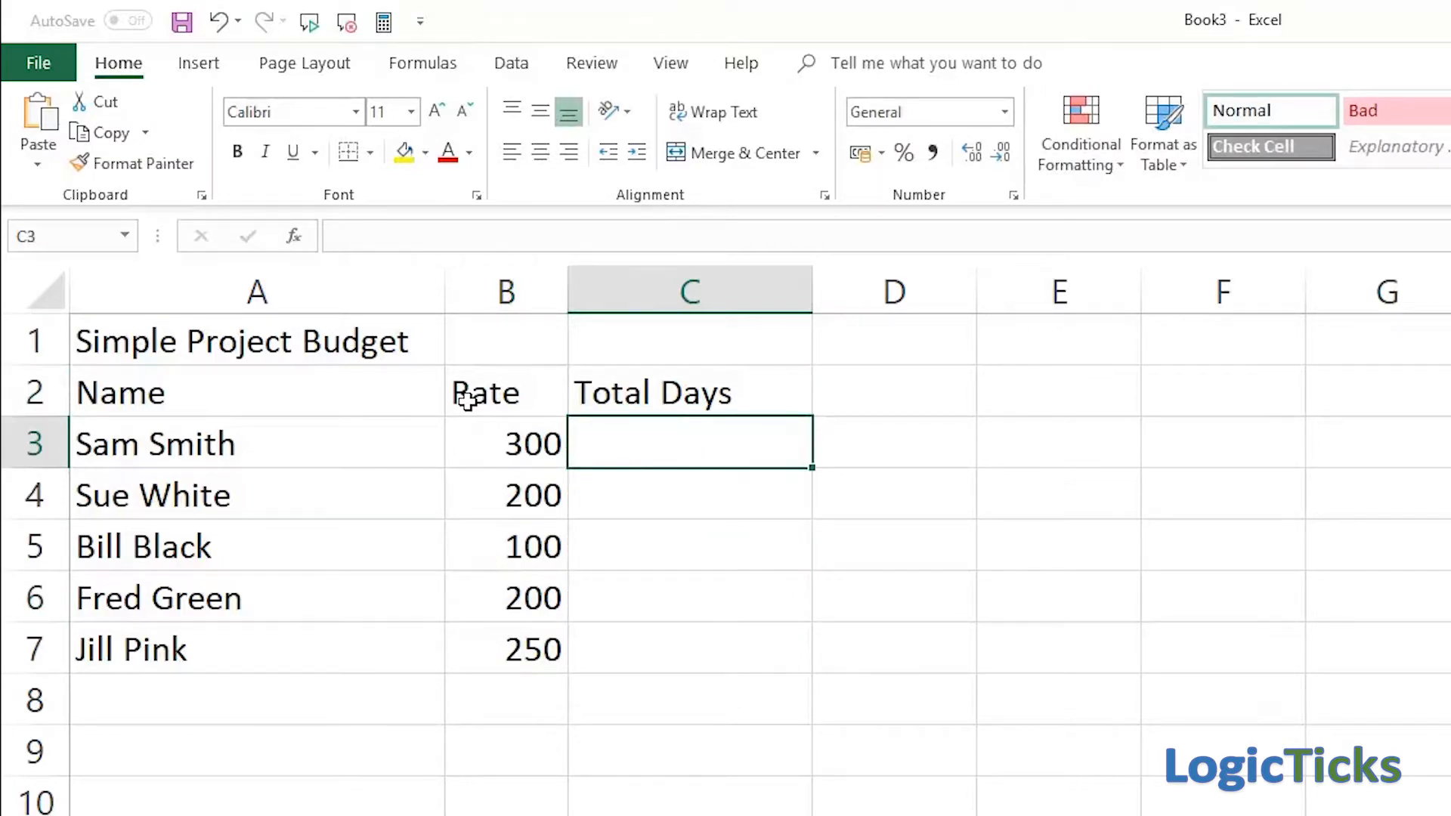
text(55)
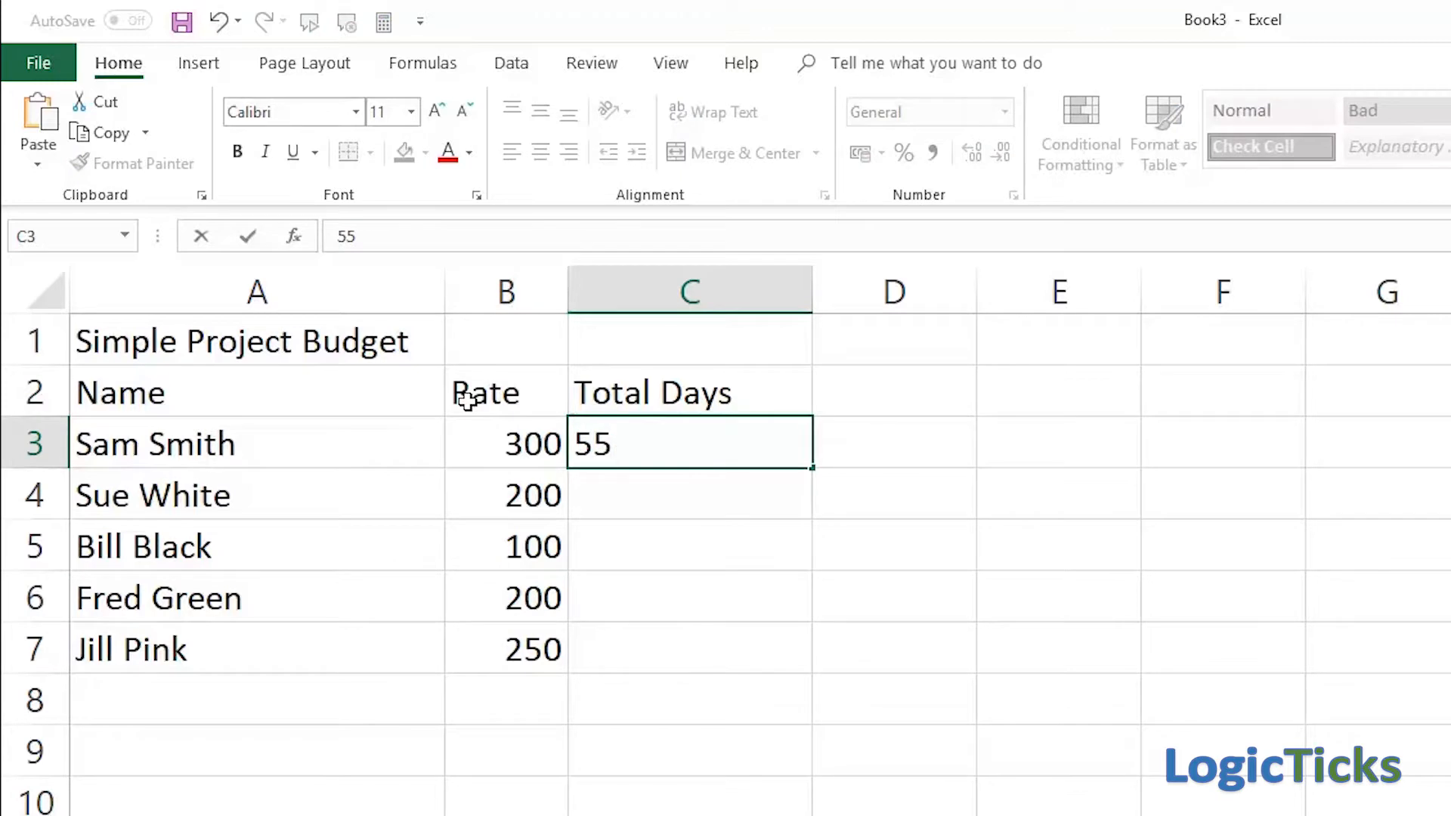
key(Return)
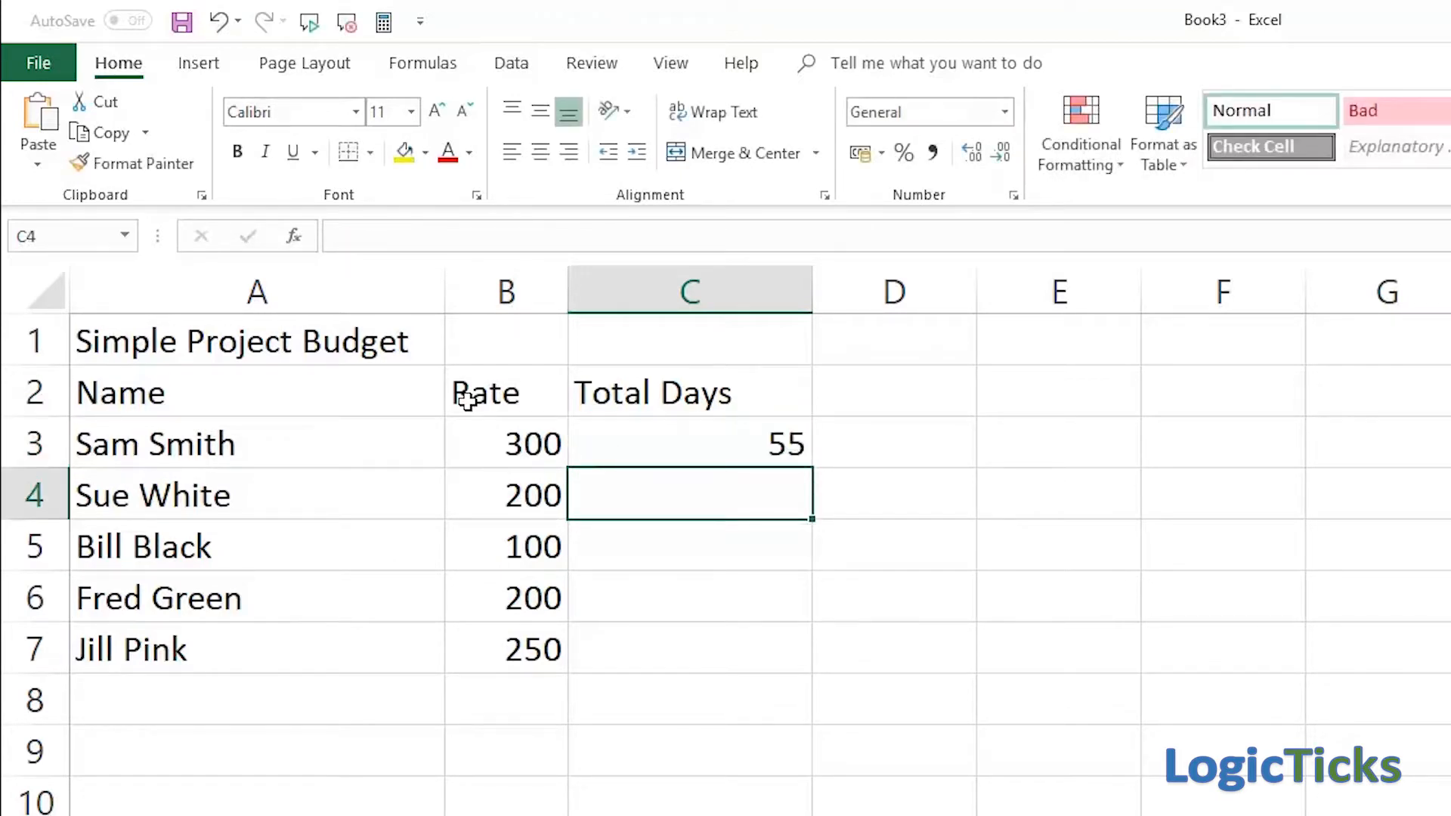
text(25)
key(Return)
text(30)
key(Return)
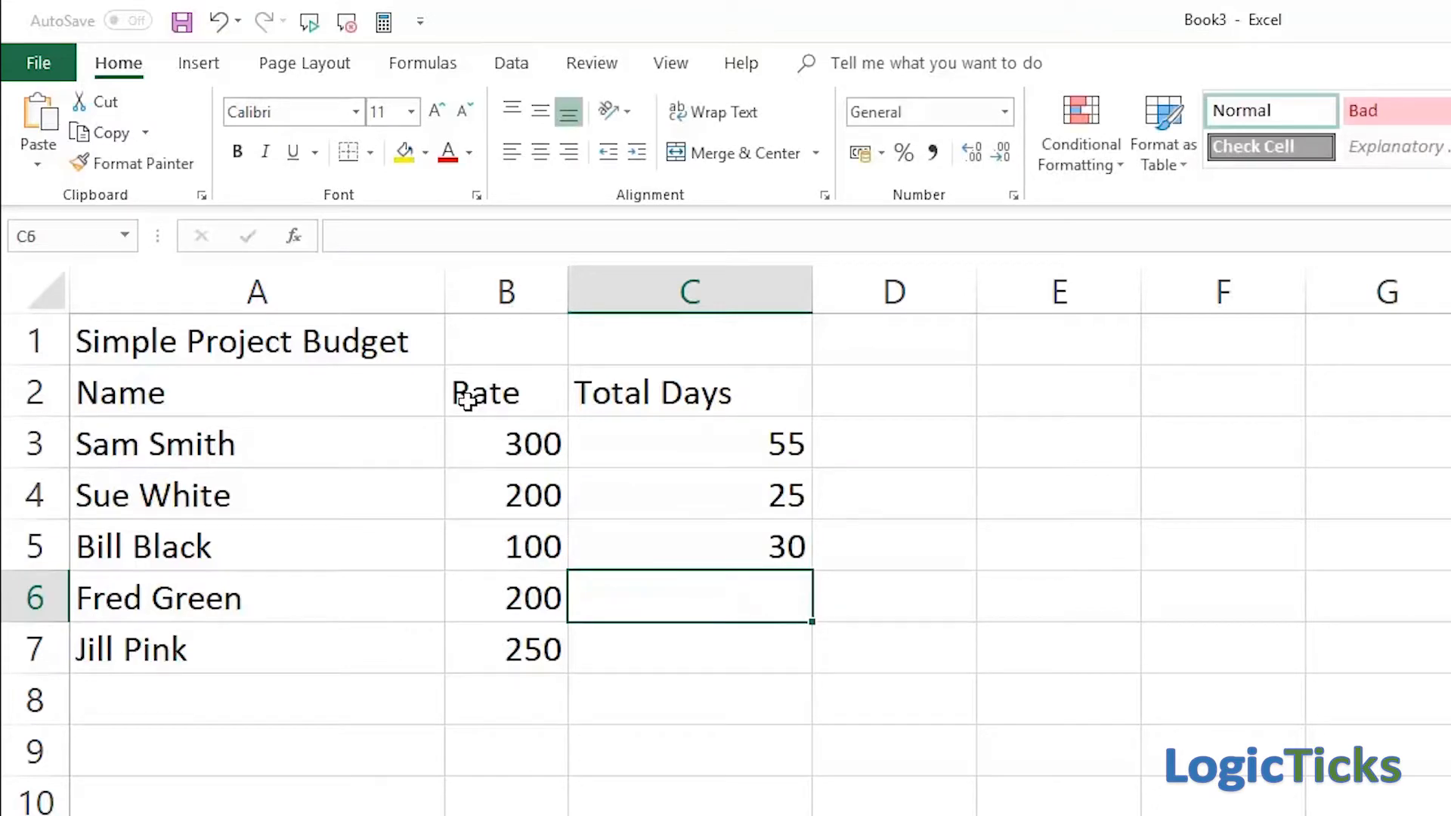
text(32)
key(Return)
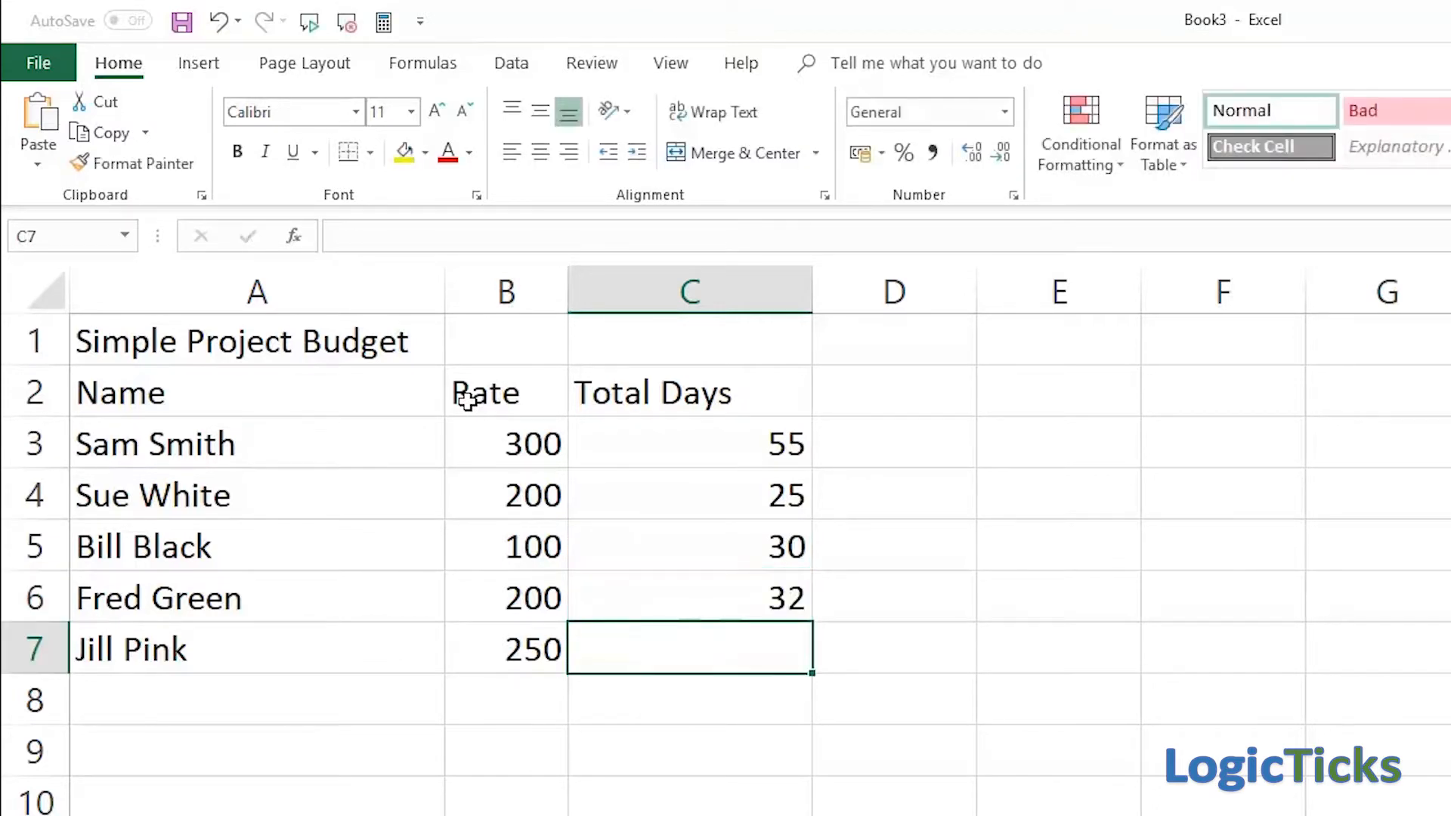
text(21)
key(Tab)
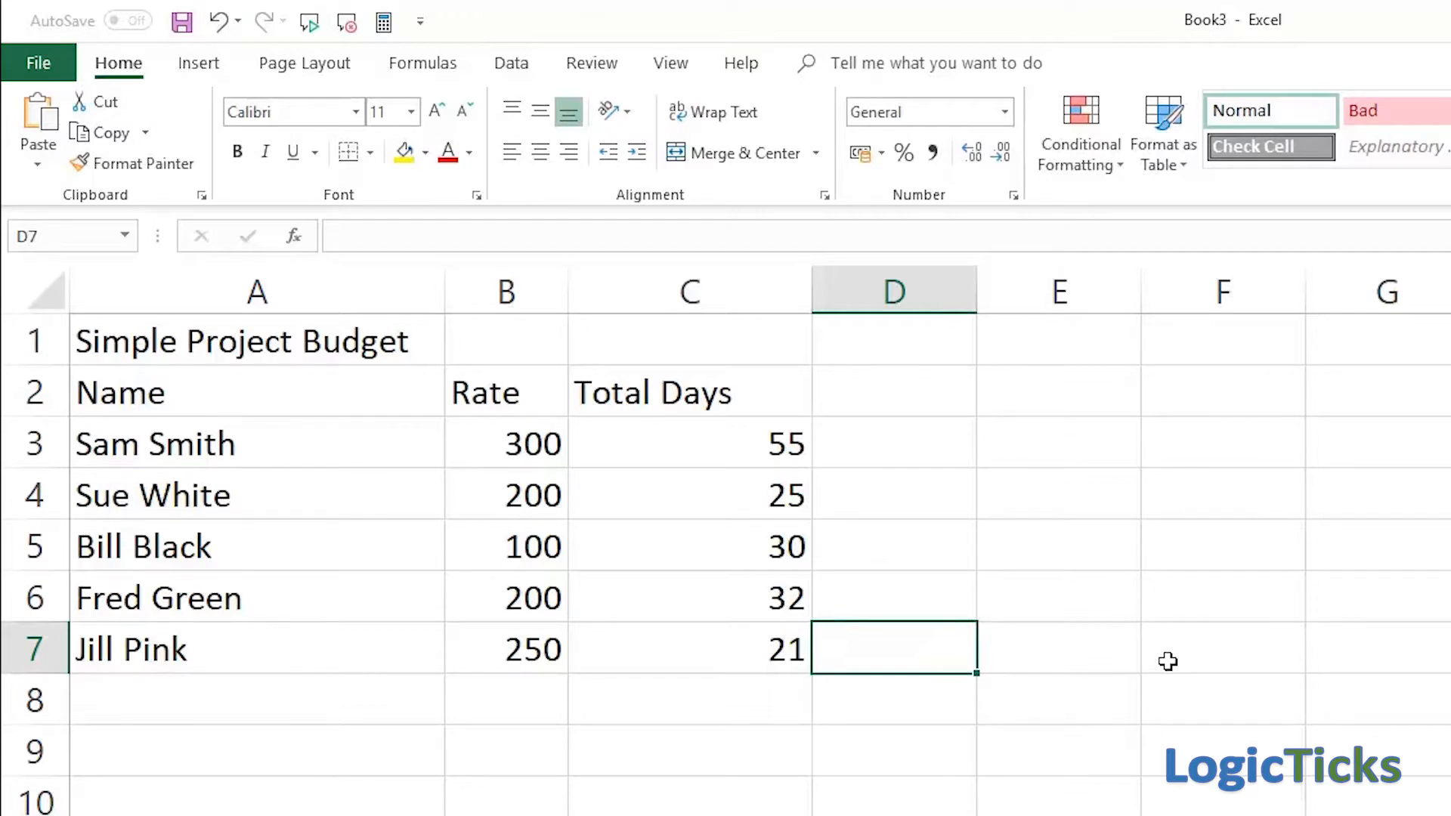
Step: Enter the heading Cost in cell D2 beside Total Days
click(898, 402)
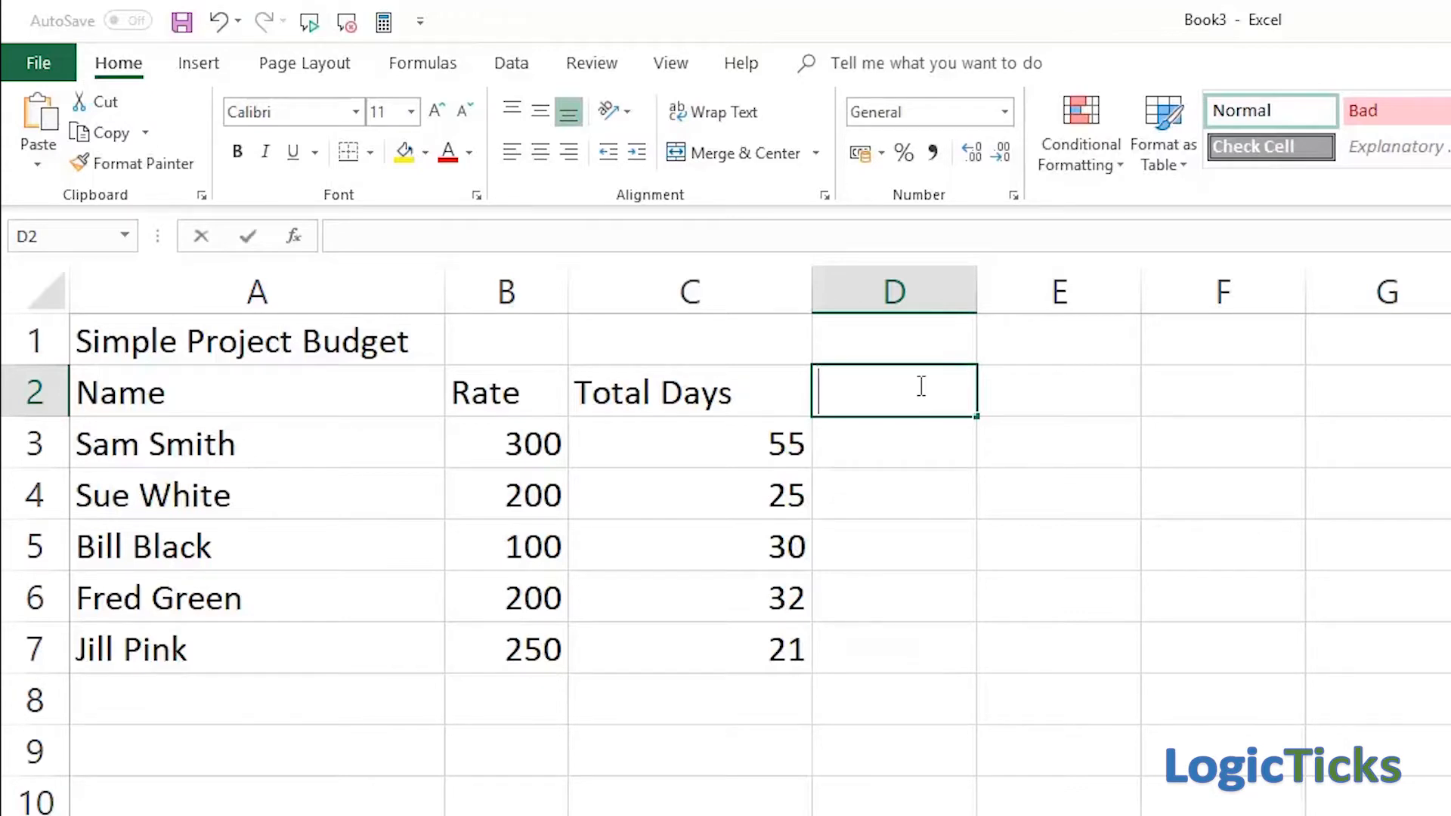
text(Cost)
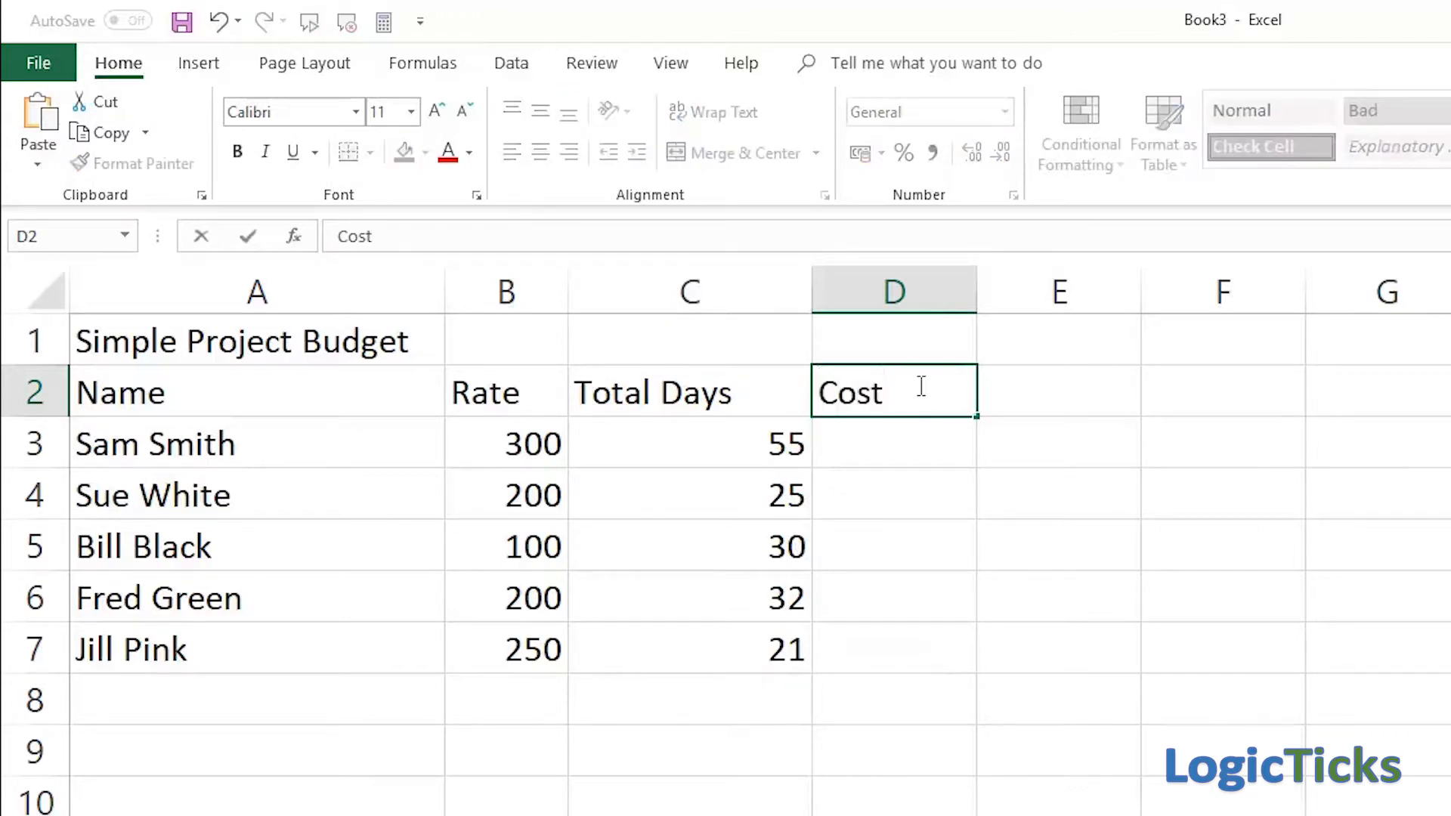
key(Return)
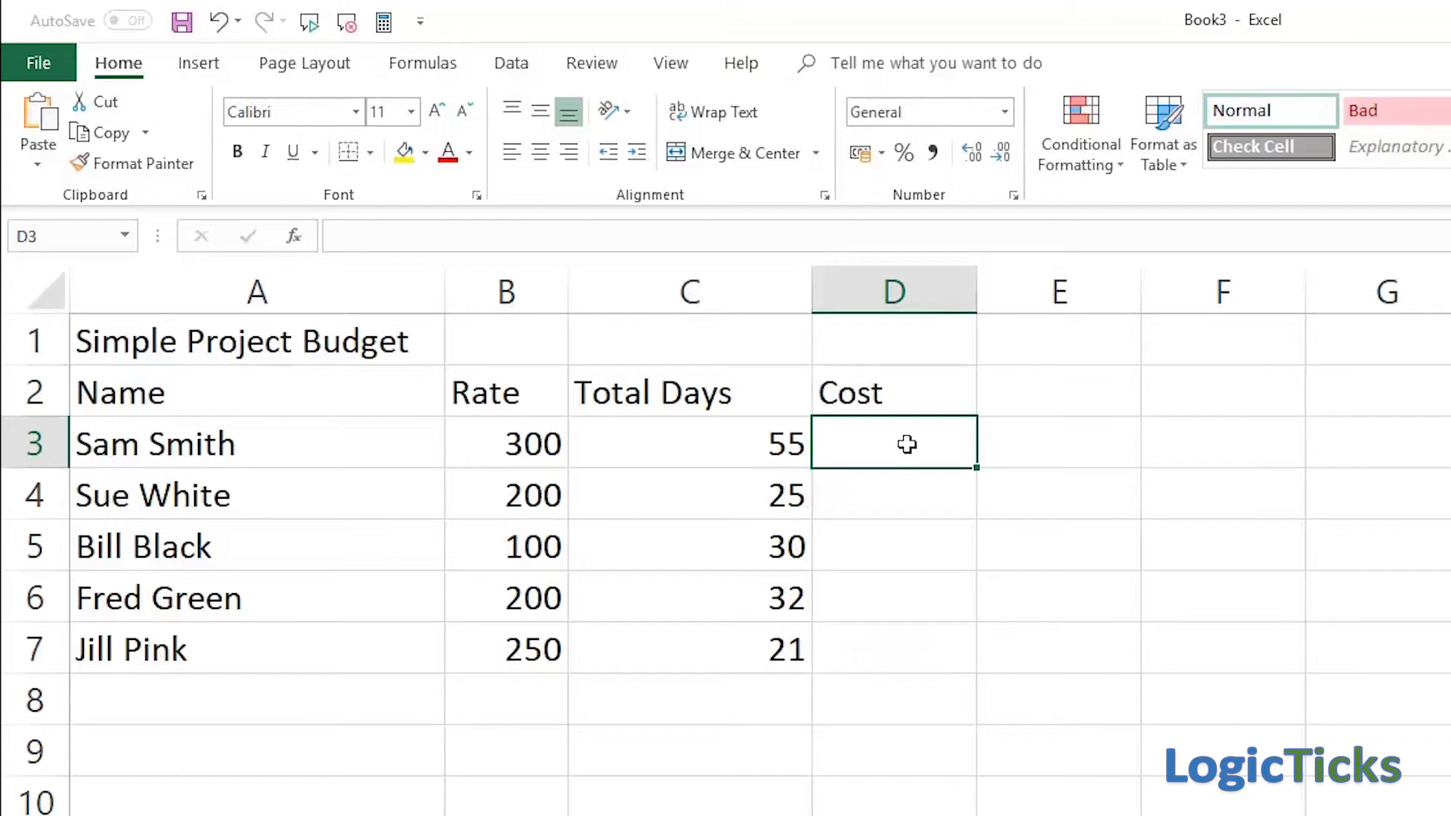
Step: Enter the formula =B3*C3 in cell D3 to multiply the first person's rate by their total days
text(=)
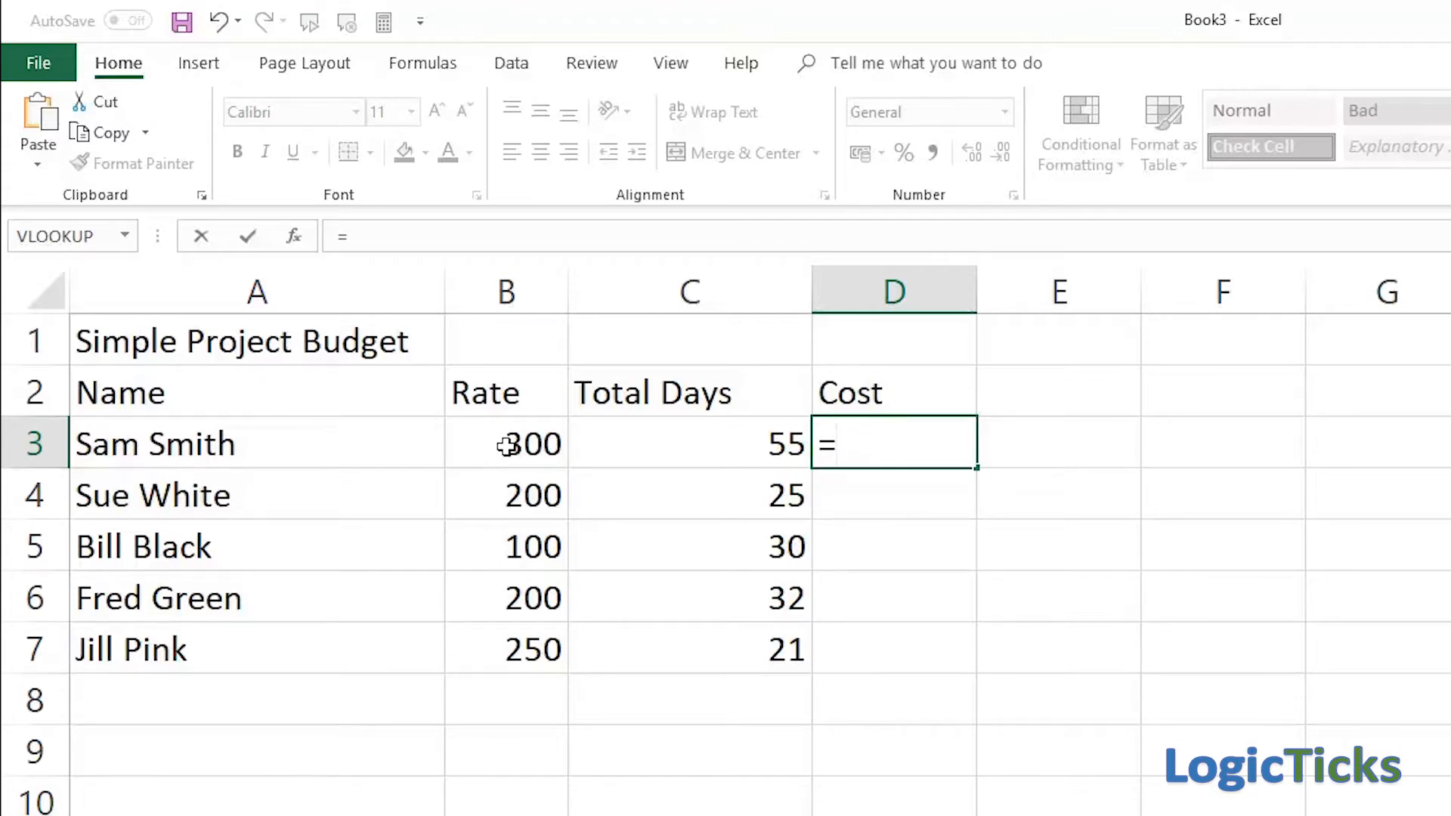
click(551, 444)
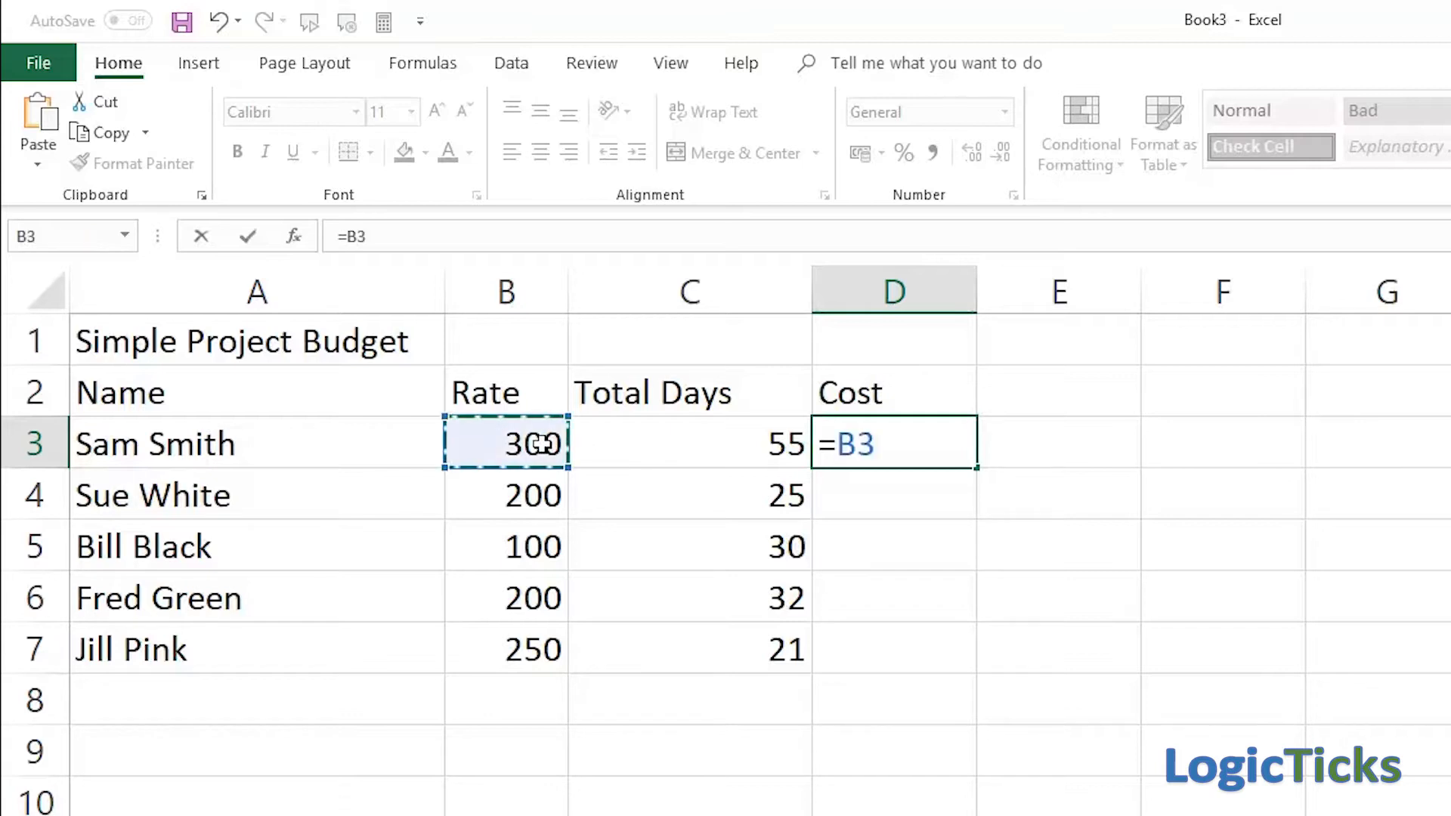
click(444, 240)
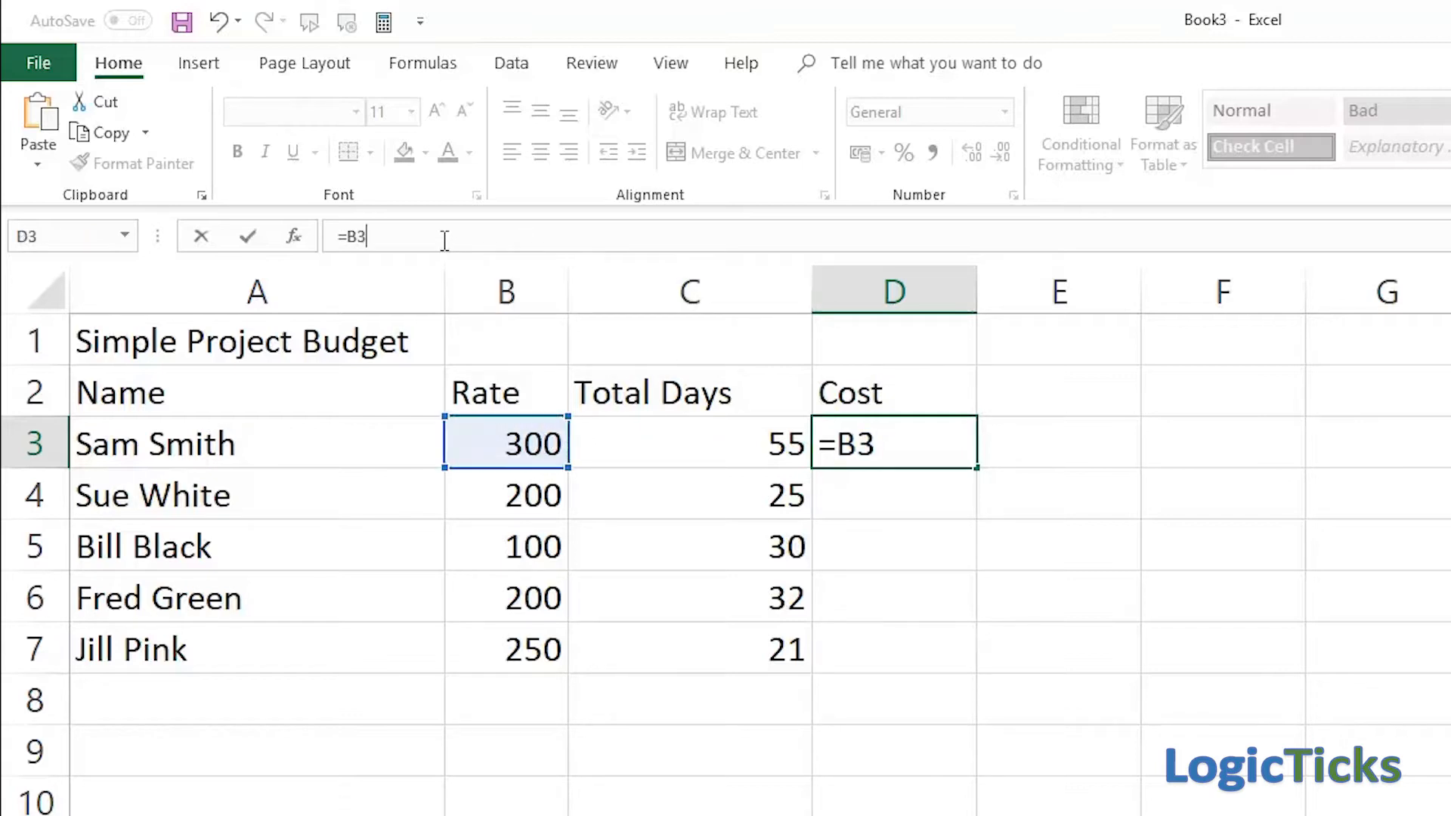
text(*)
click(659, 446)
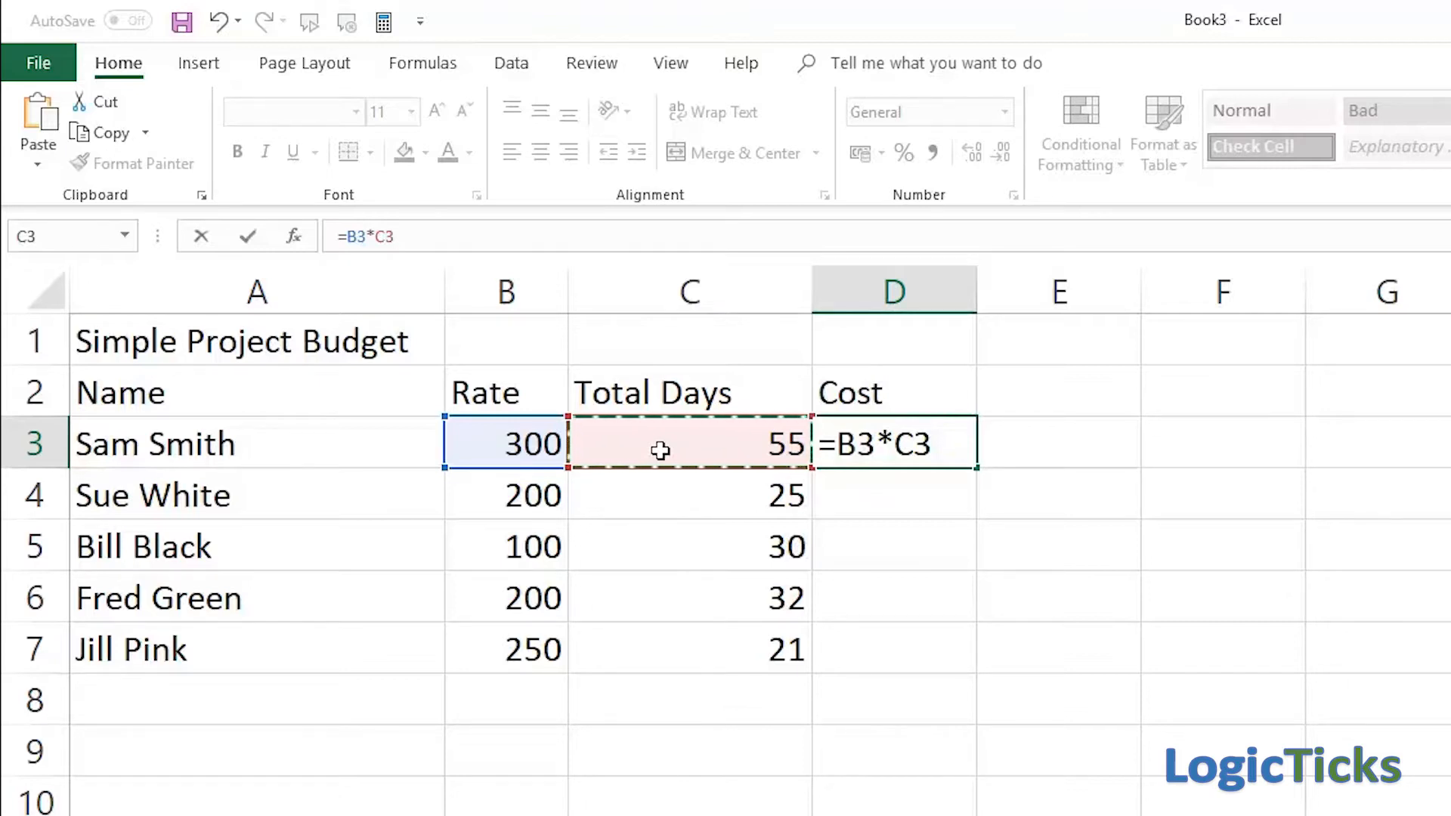
key(Return)
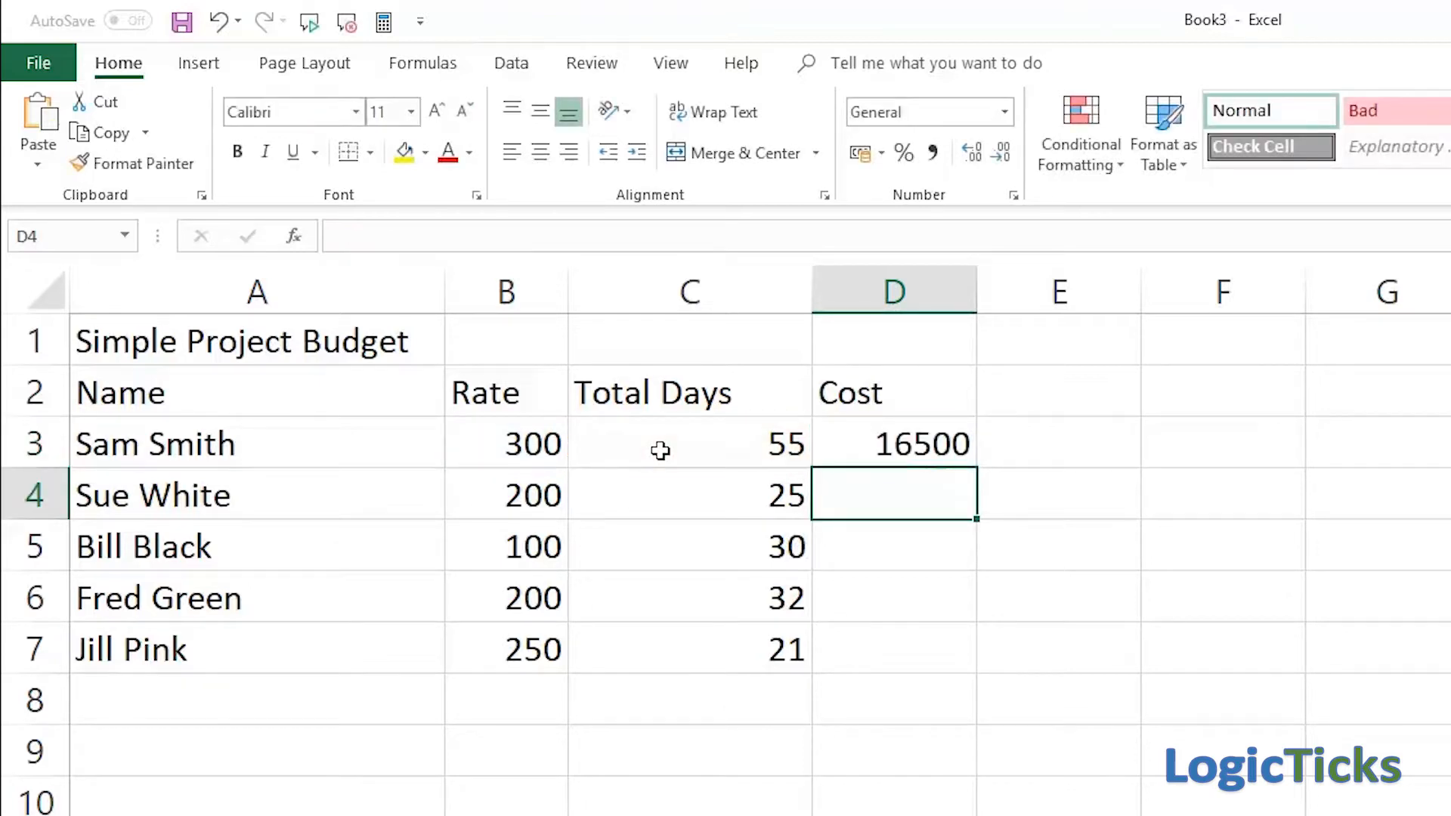
Step: Fill the cost formula from D3 down to D7 and check a copied formula in the Cost column
click(891, 444)
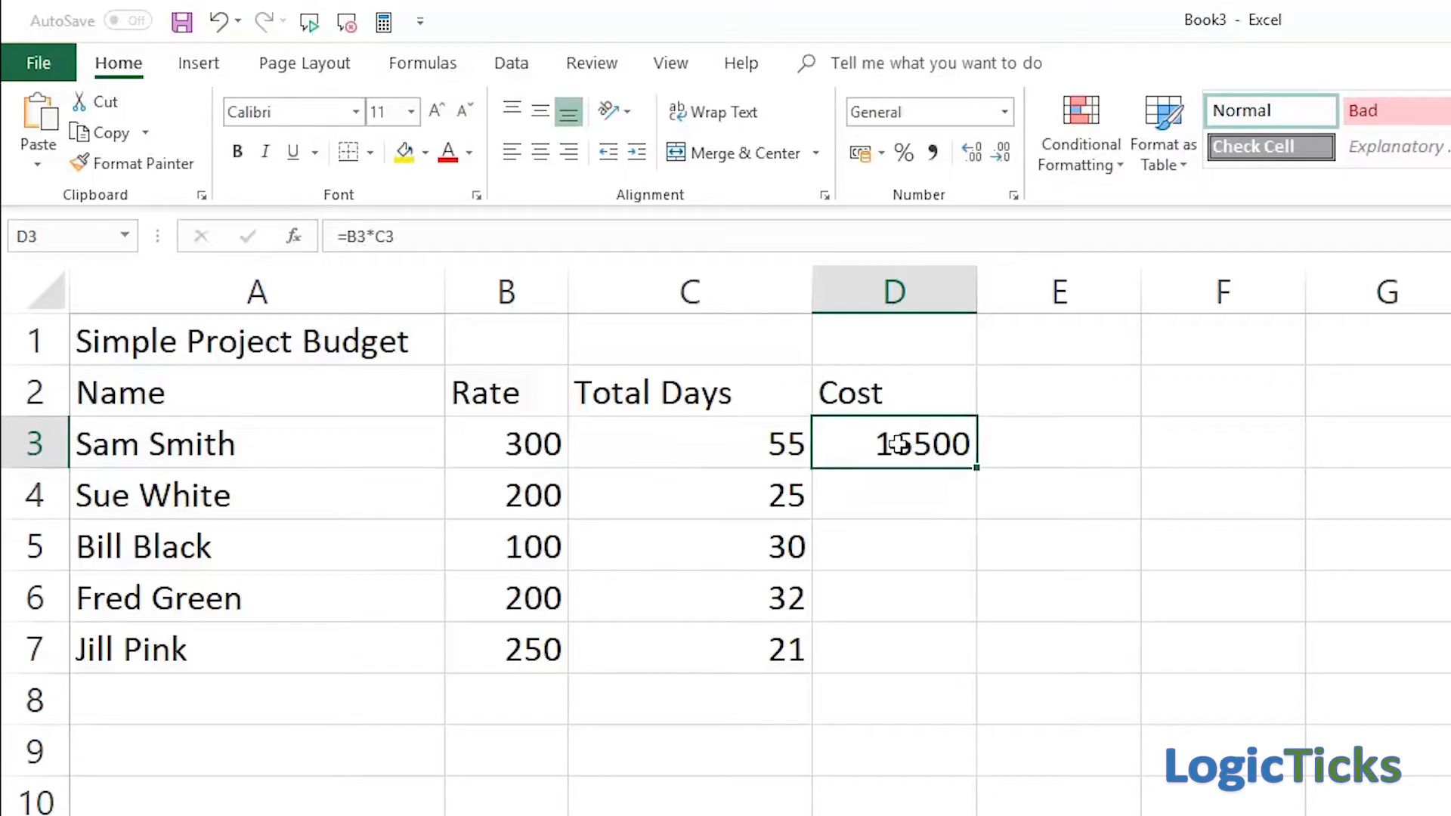
click(898, 496)
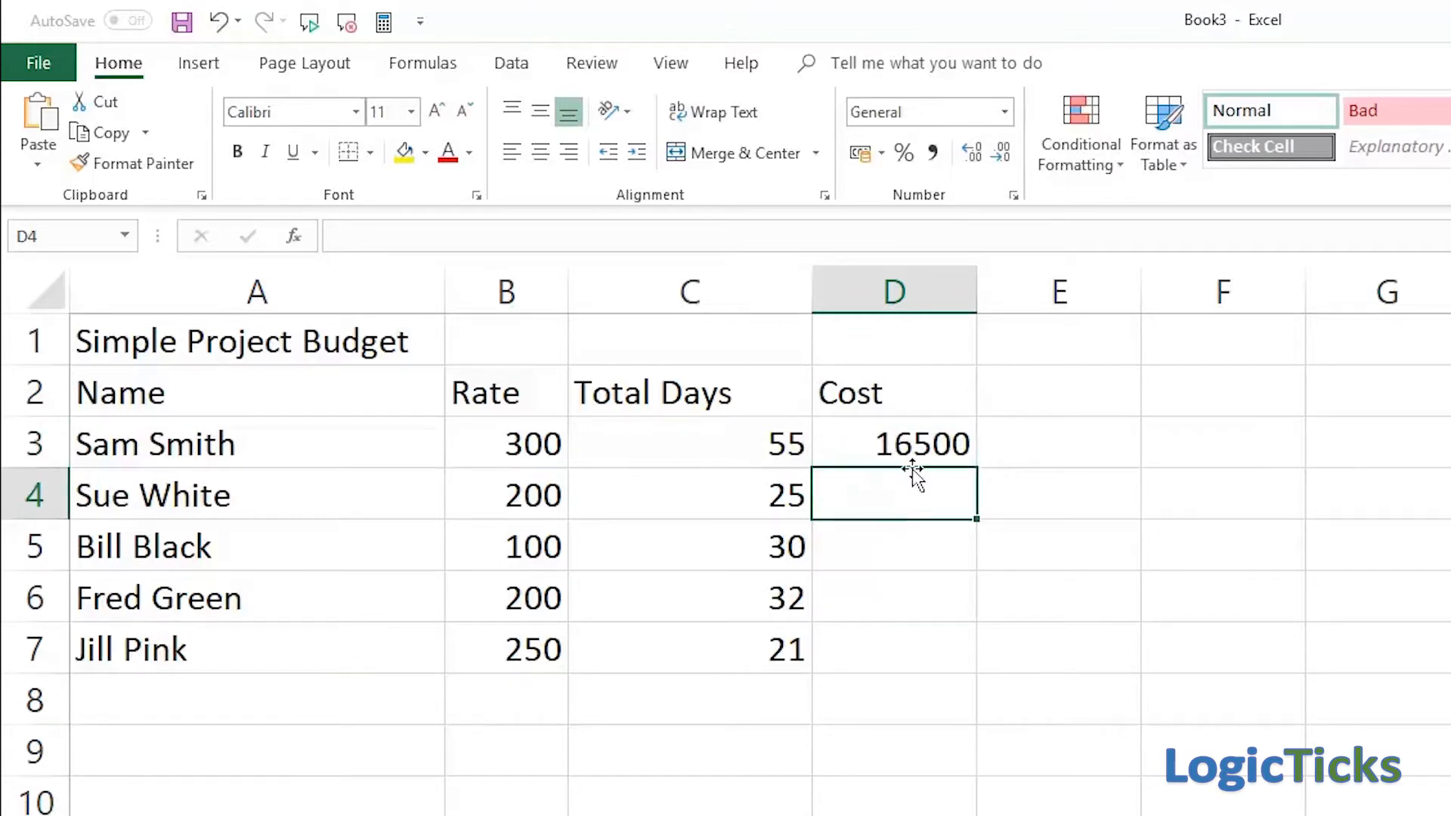
click(922, 446)
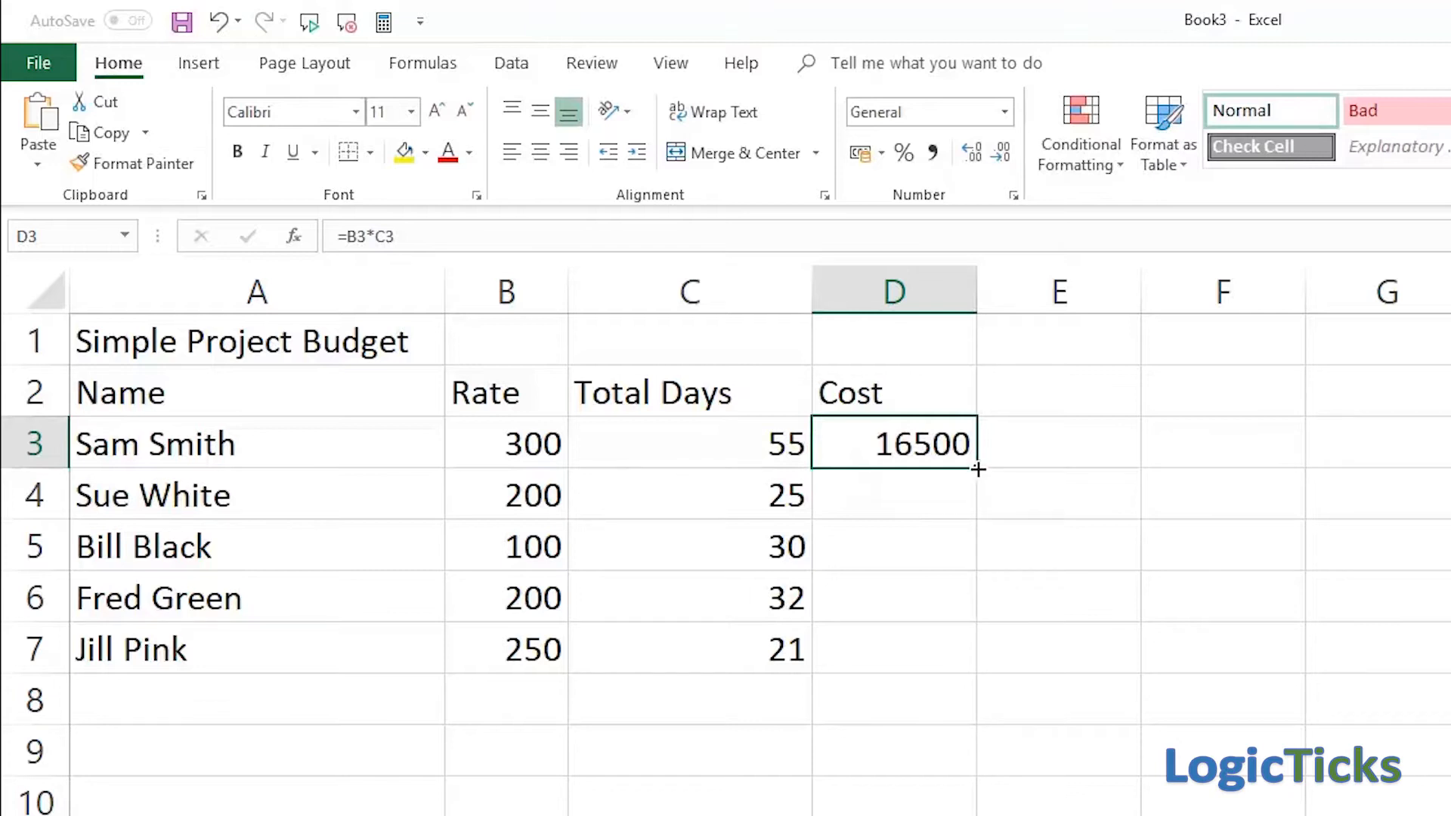
drag(978, 470, 976, 674)
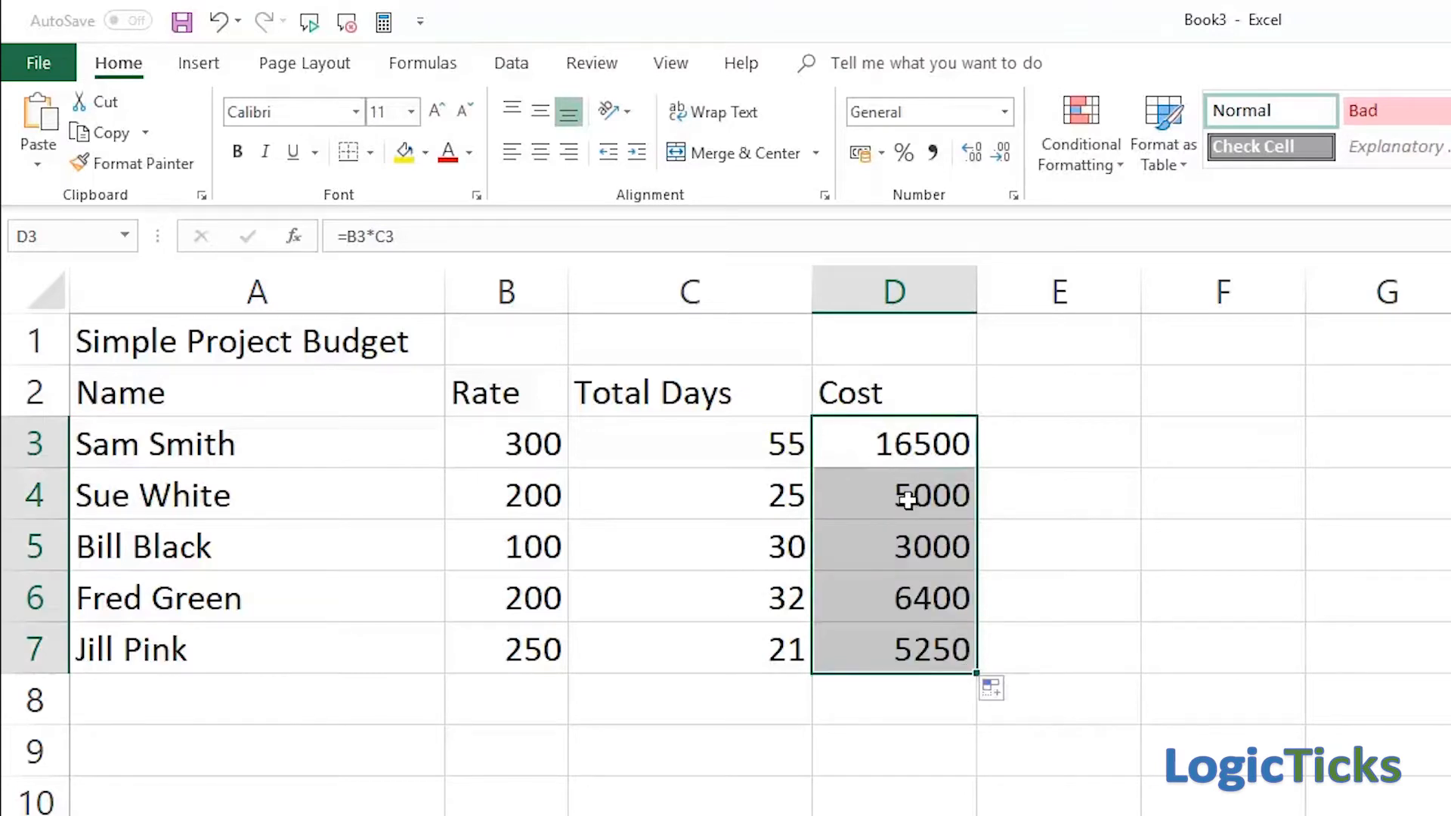
click(907, 547)
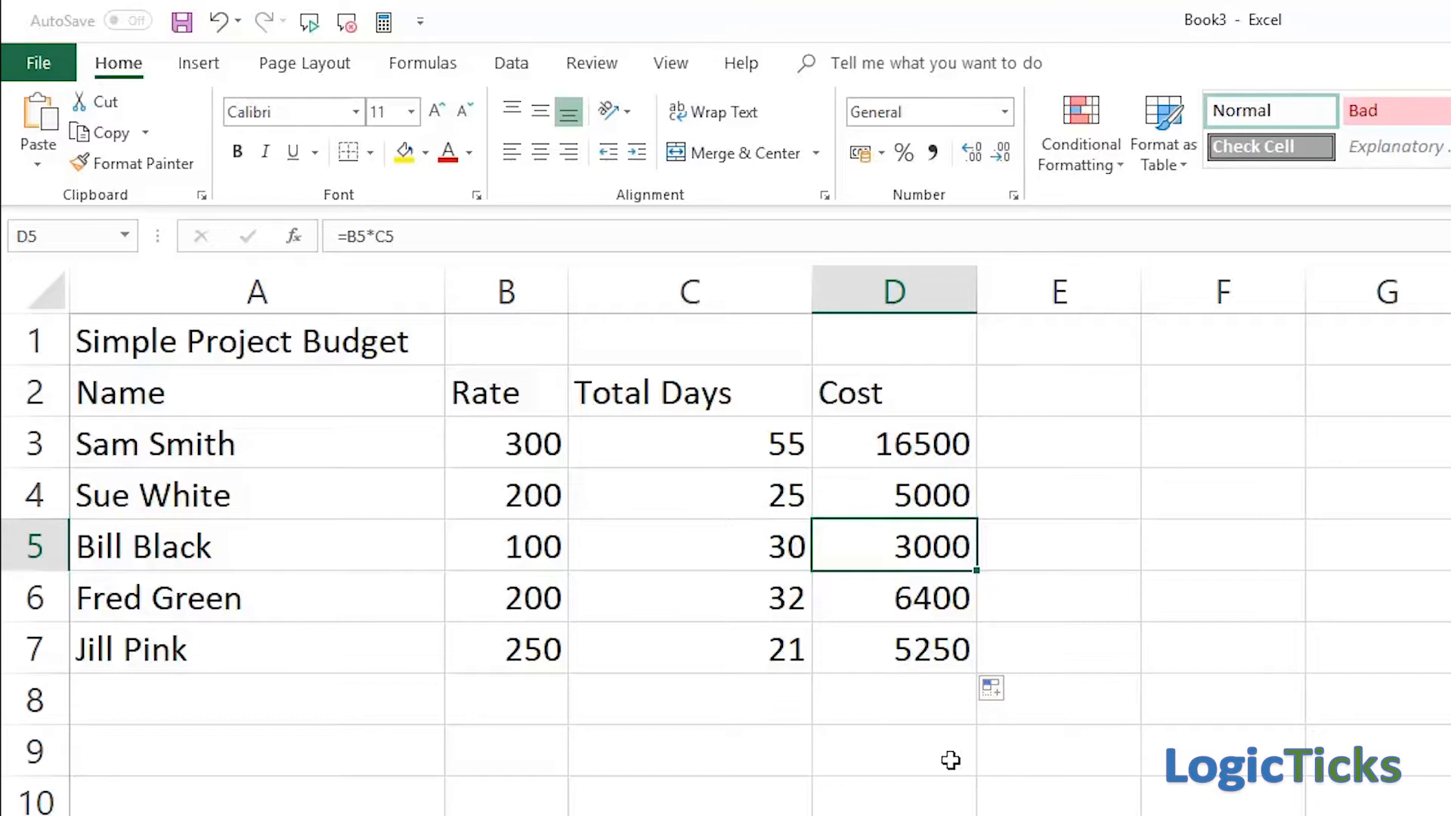
key(Down)
Step: Enter a SUM formula in cell D9 using the Function Arguments dialog, with d3 as Number1 and d7 as Number2
click(869, 756)
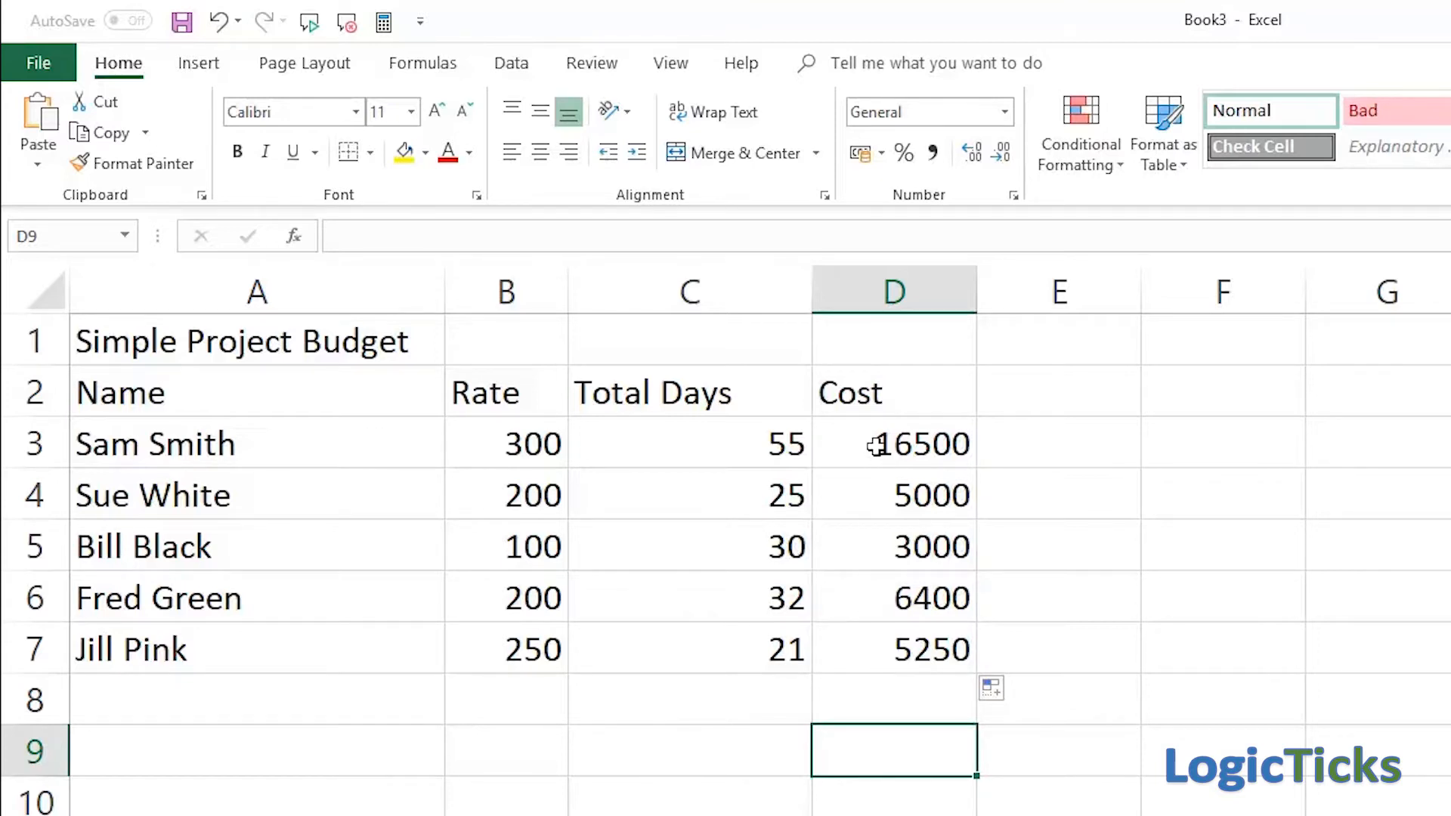
drag(879, 444, 872, 640)
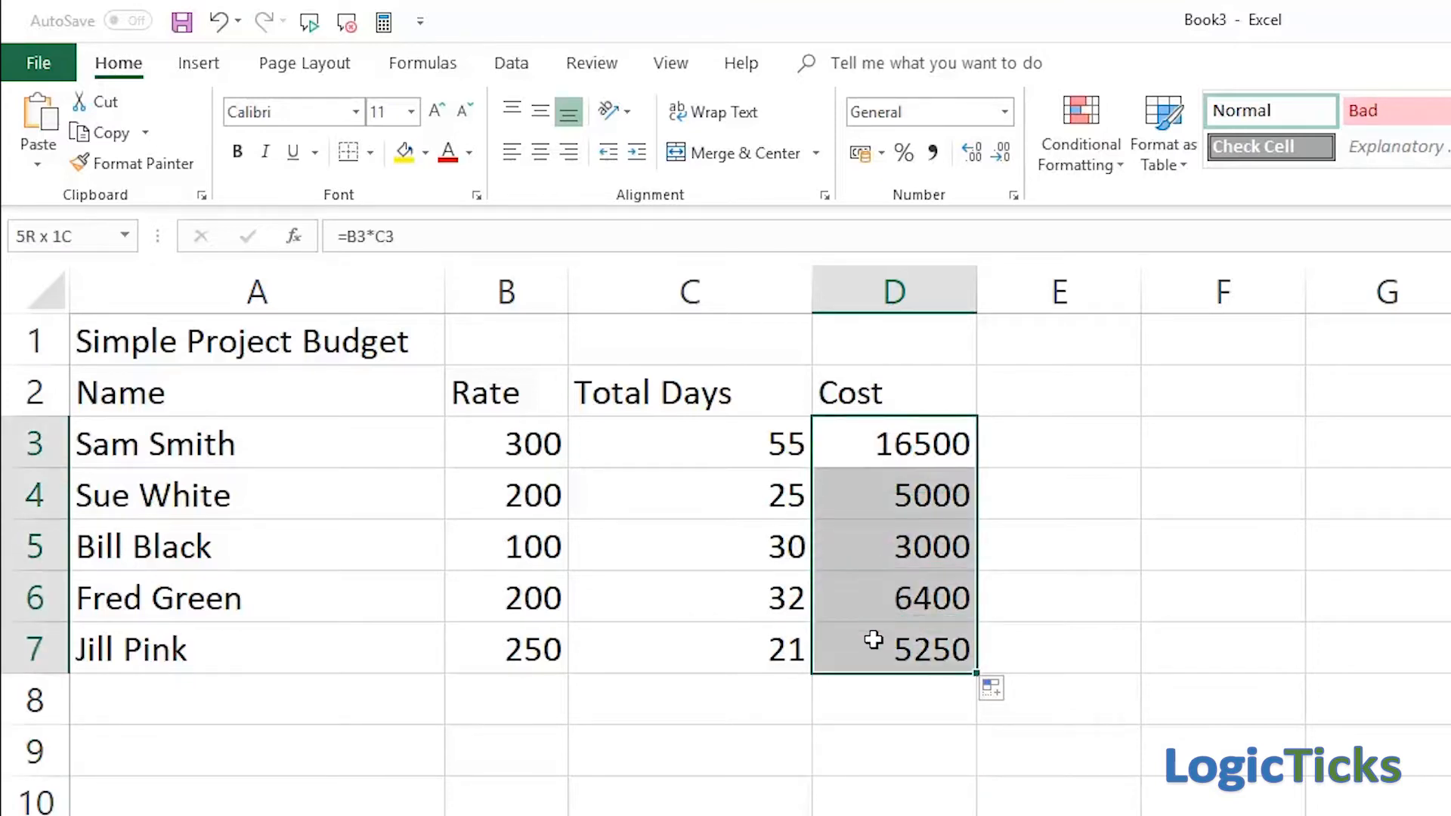
click(874, 745)
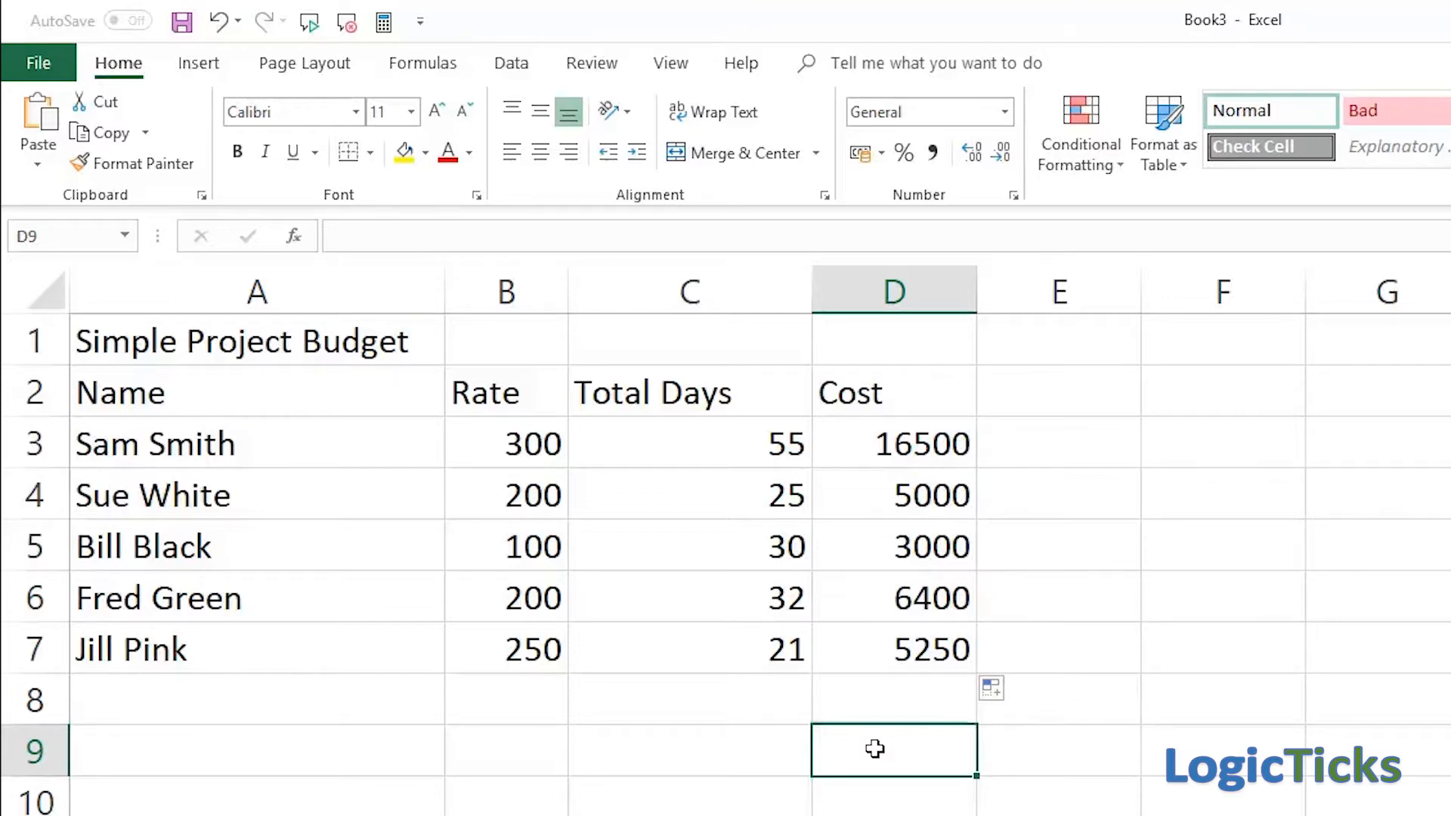
text(=sum)
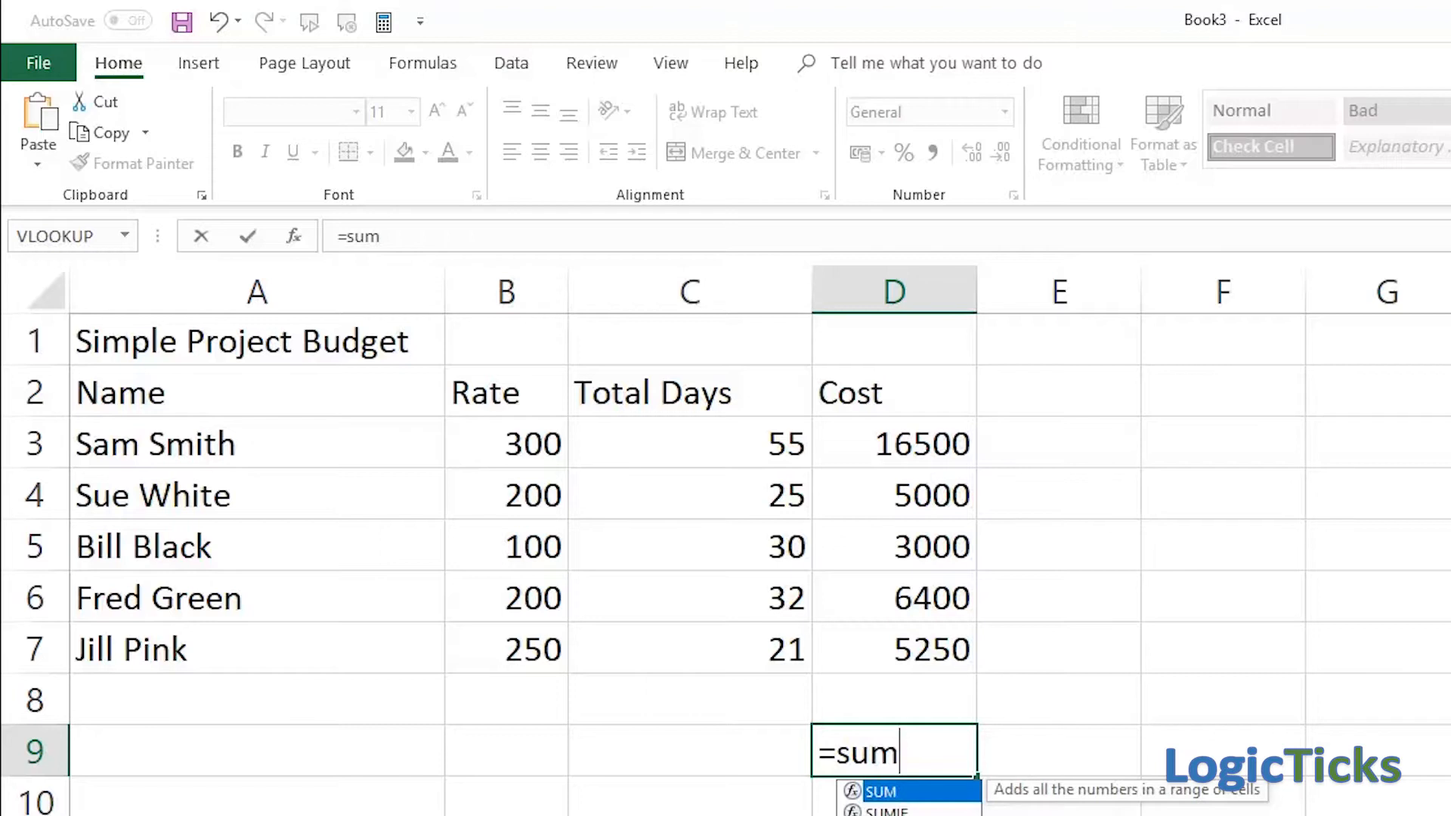
double_click(909, 796)
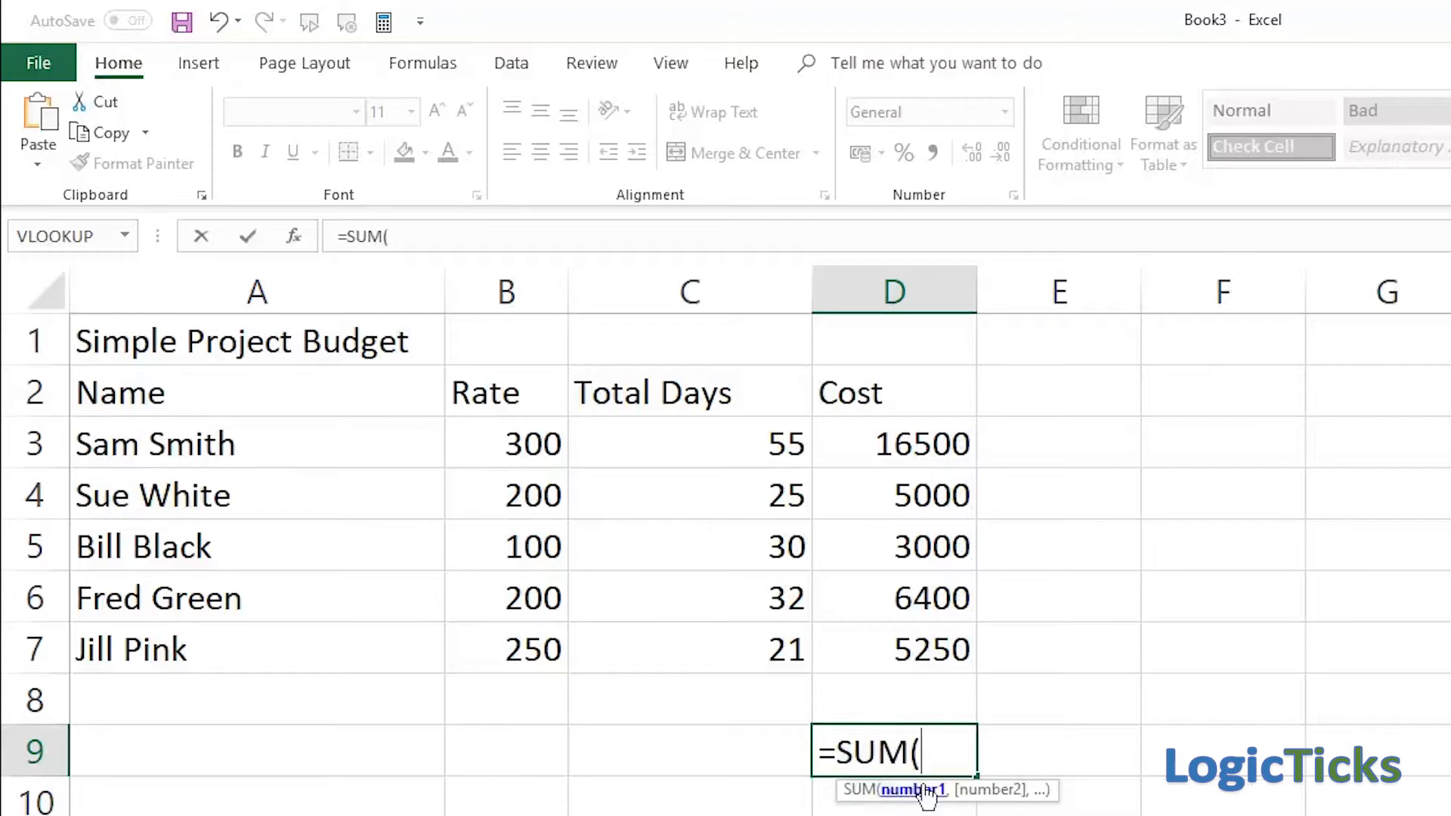
click(298, 239)
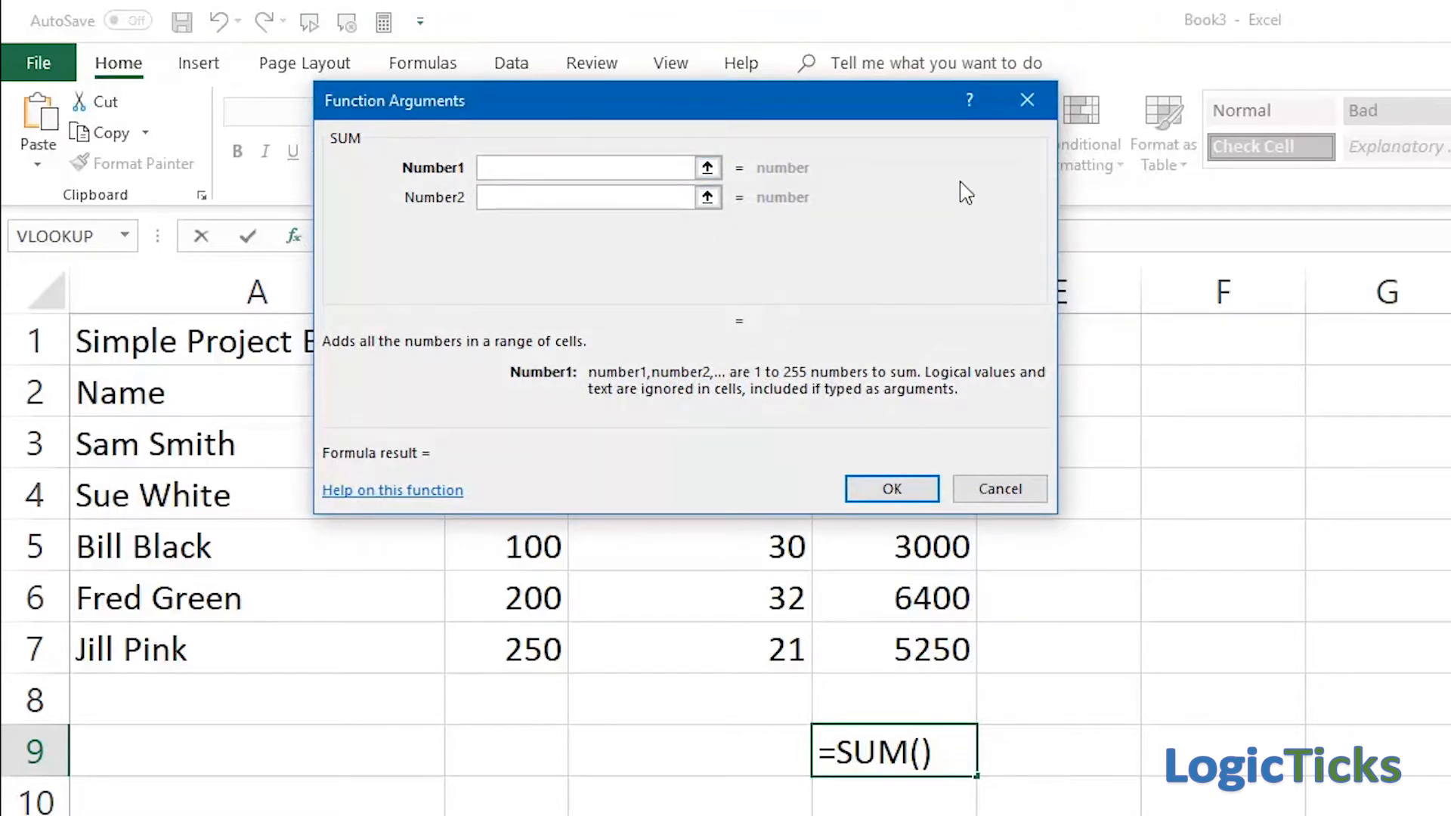
drag(853, 105, 1450, 193)
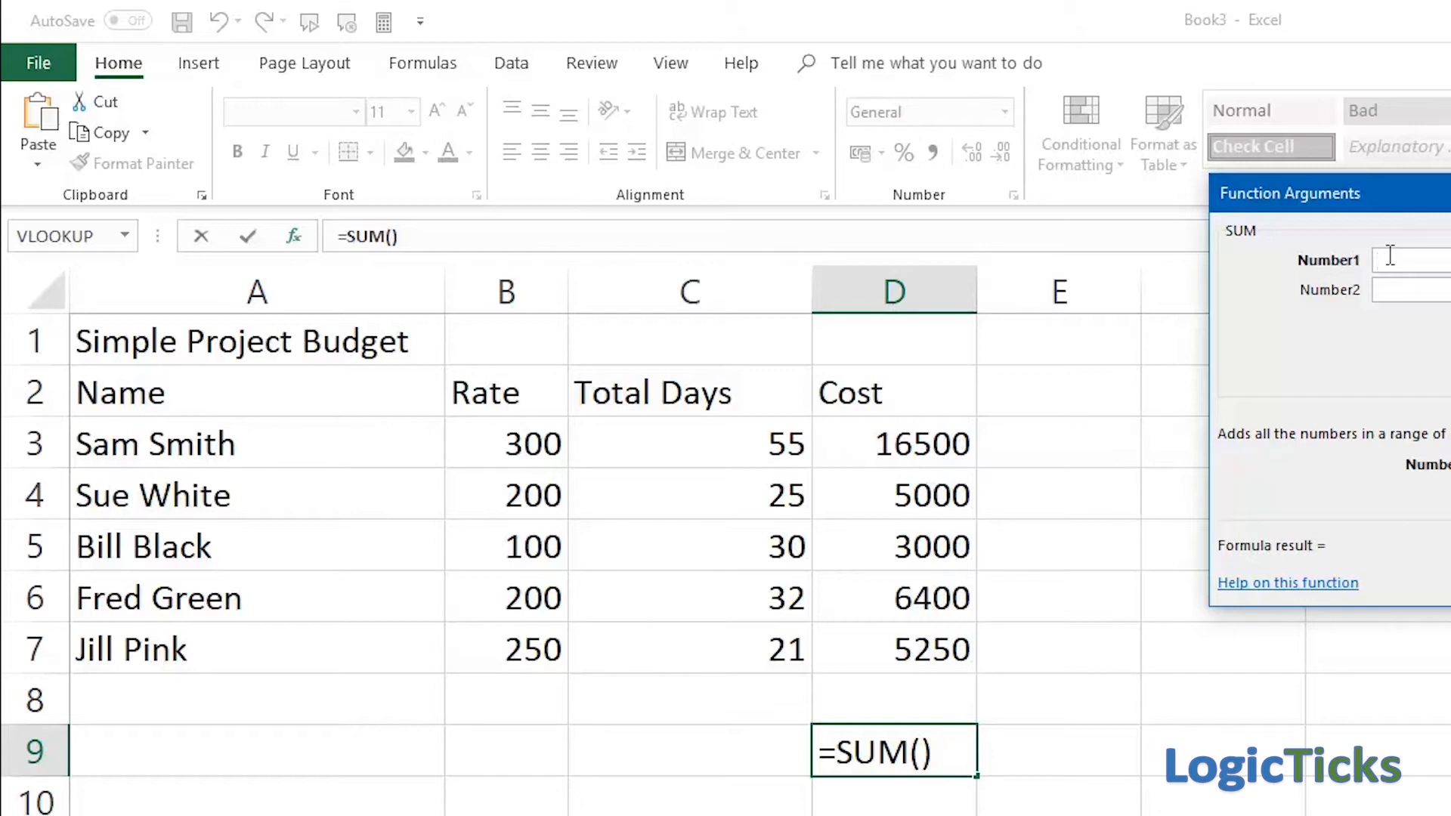
text(d1)
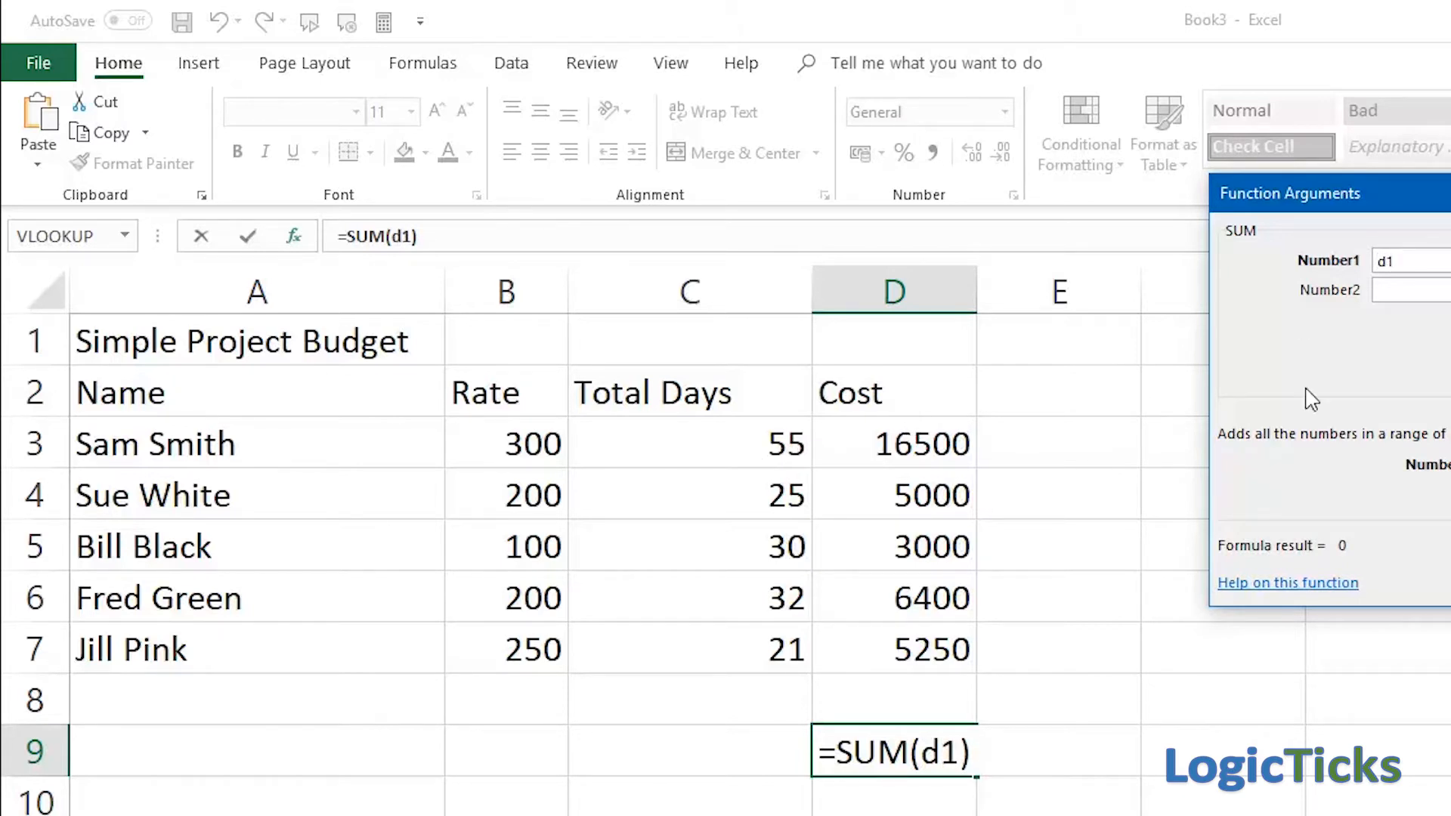
key(BackSpace)
text(3)
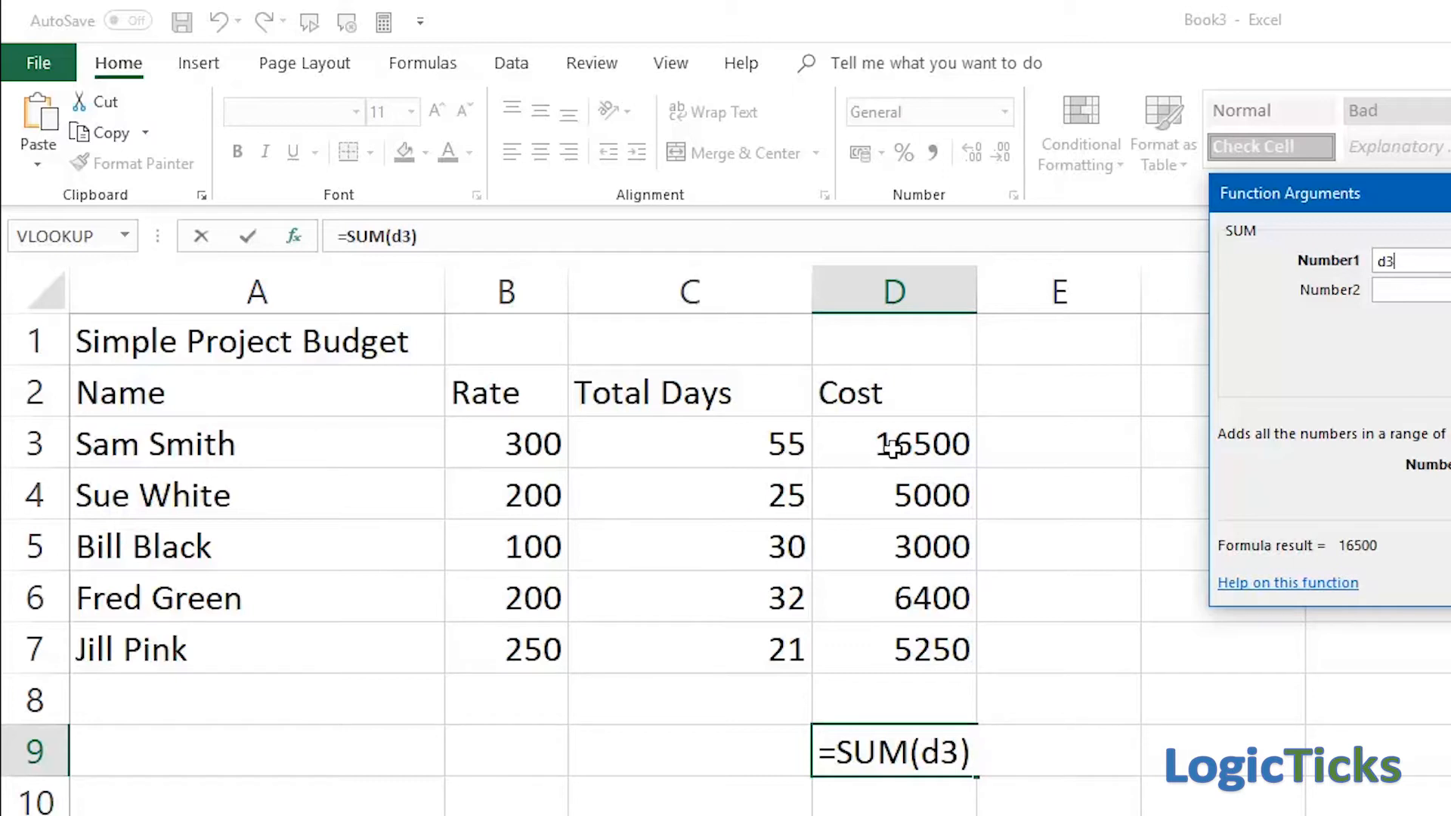
click(1397, 292)
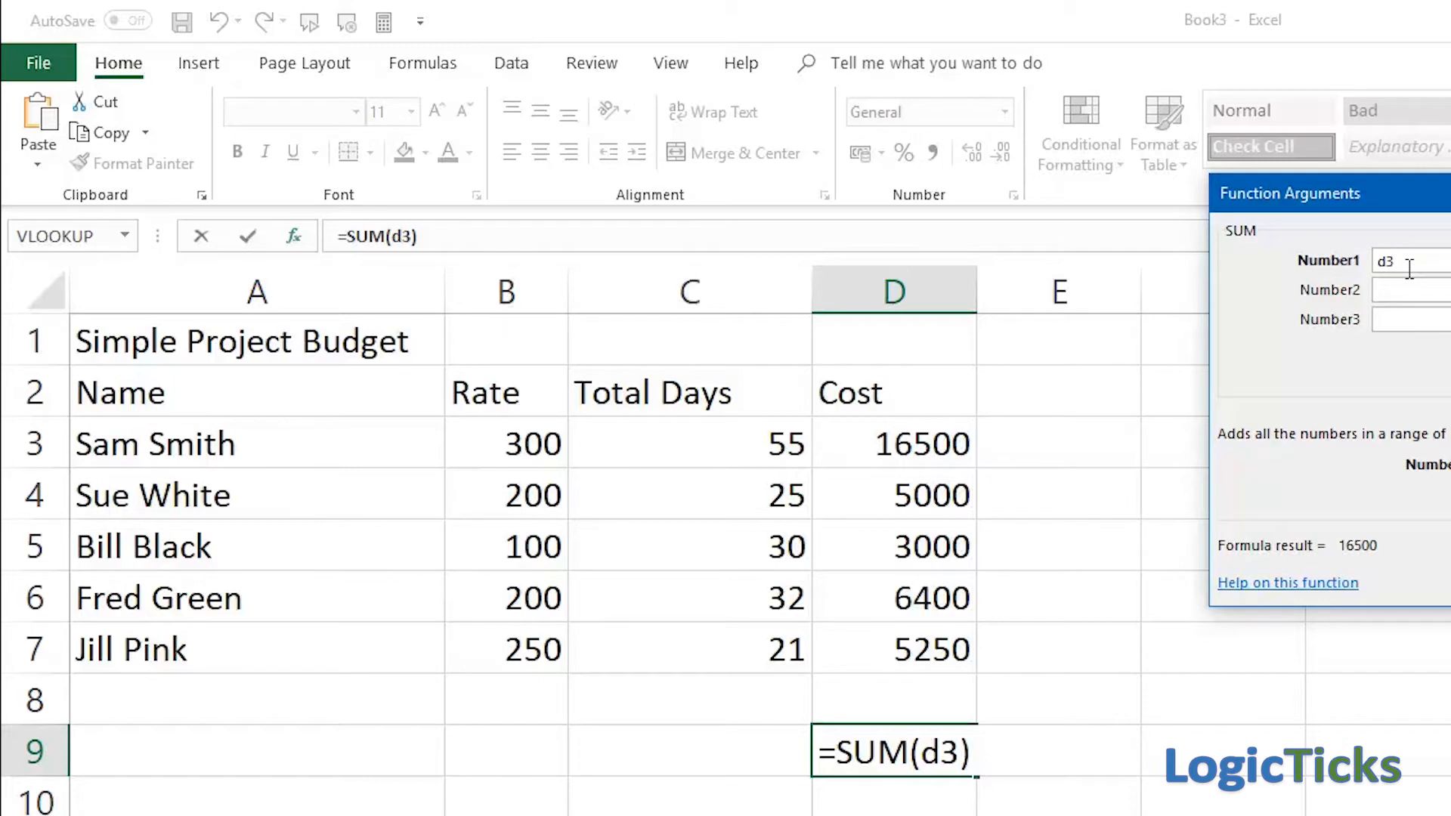
text(d7)
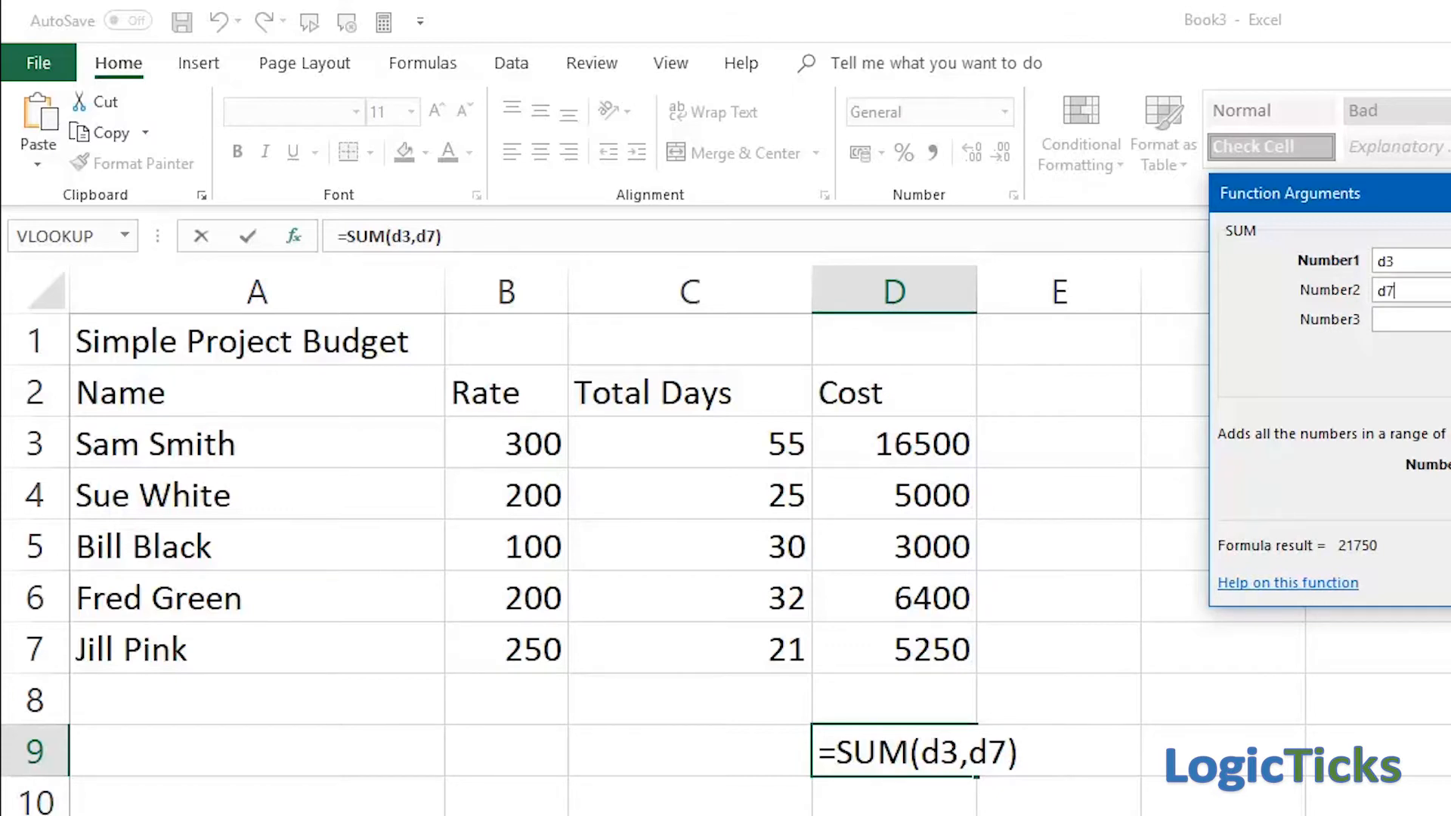
key(Return)
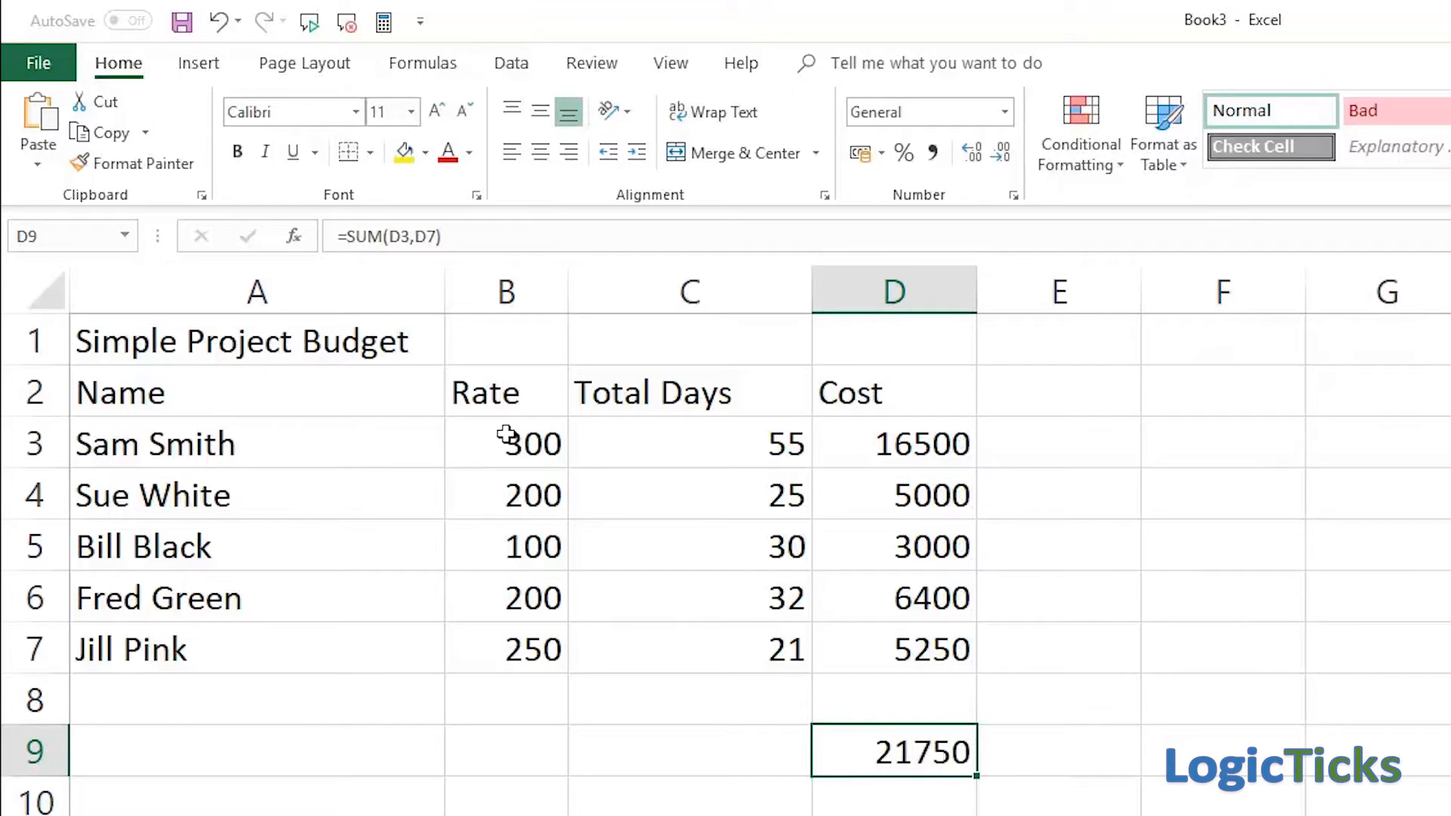
Step: Correct the formula in D9 to =SUM(D3:D7) so it adds the whole range of costs
click(418, 237)
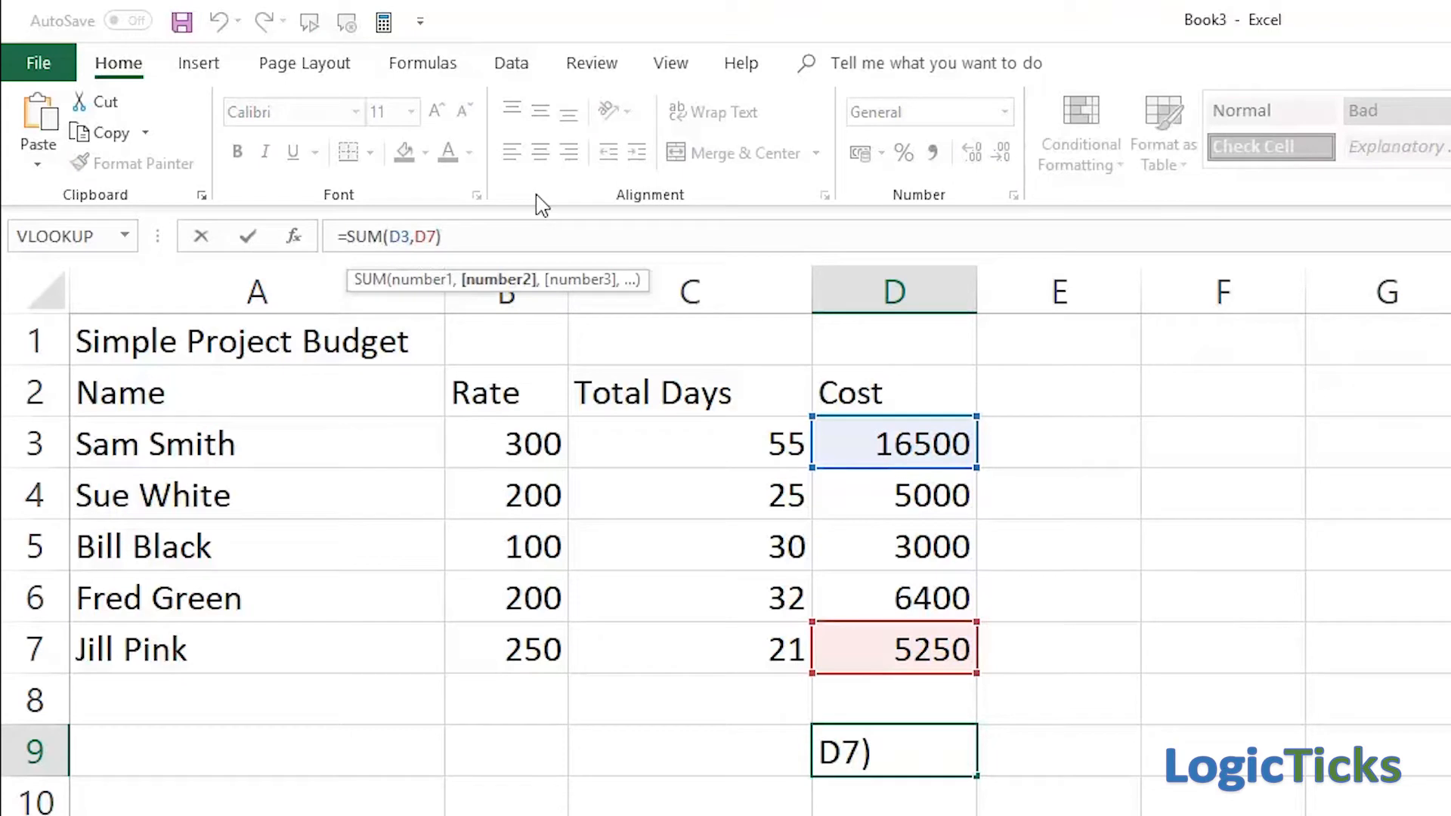
key(BackSpace)
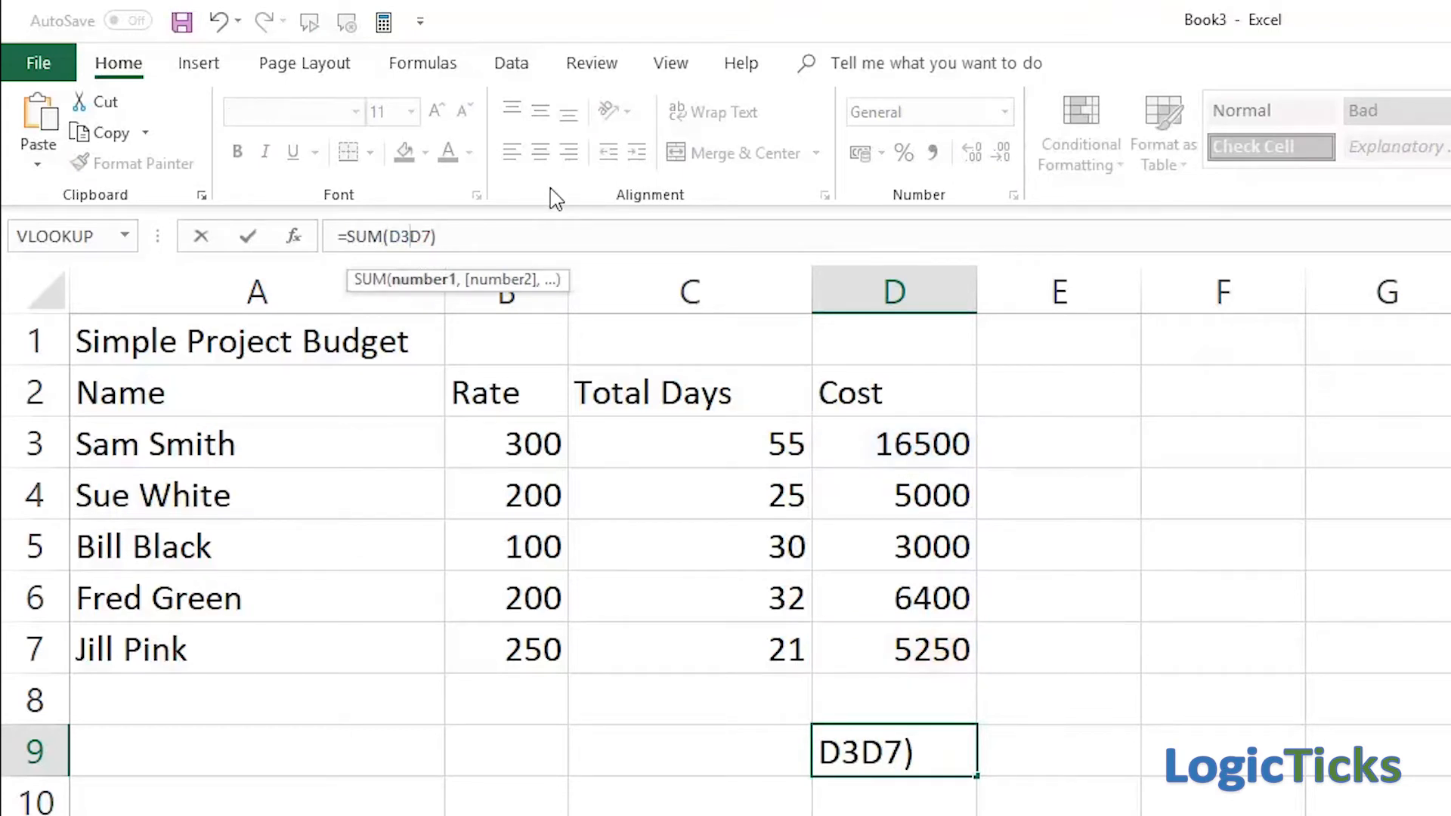
text(;)
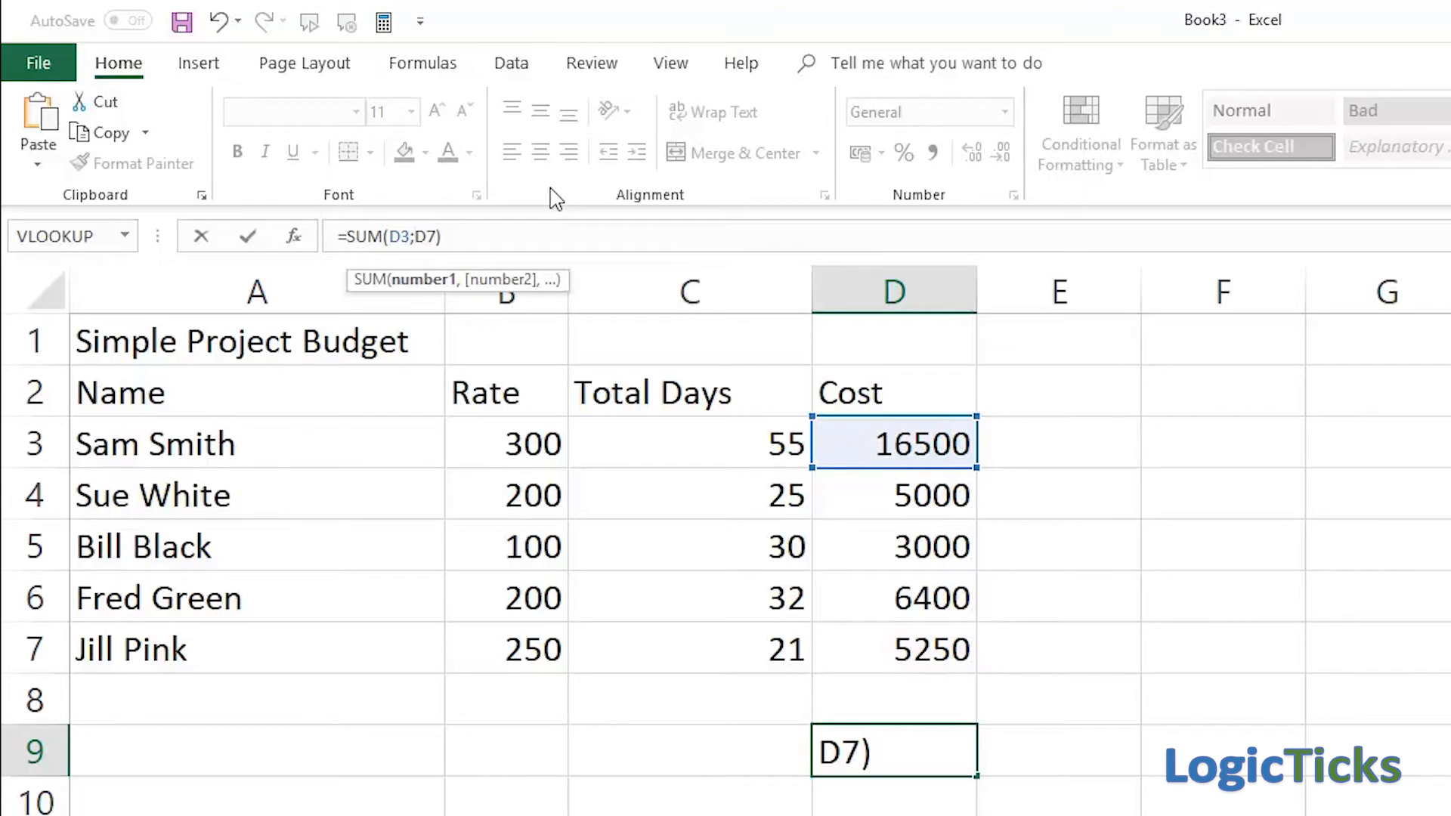
key(BackSpace)
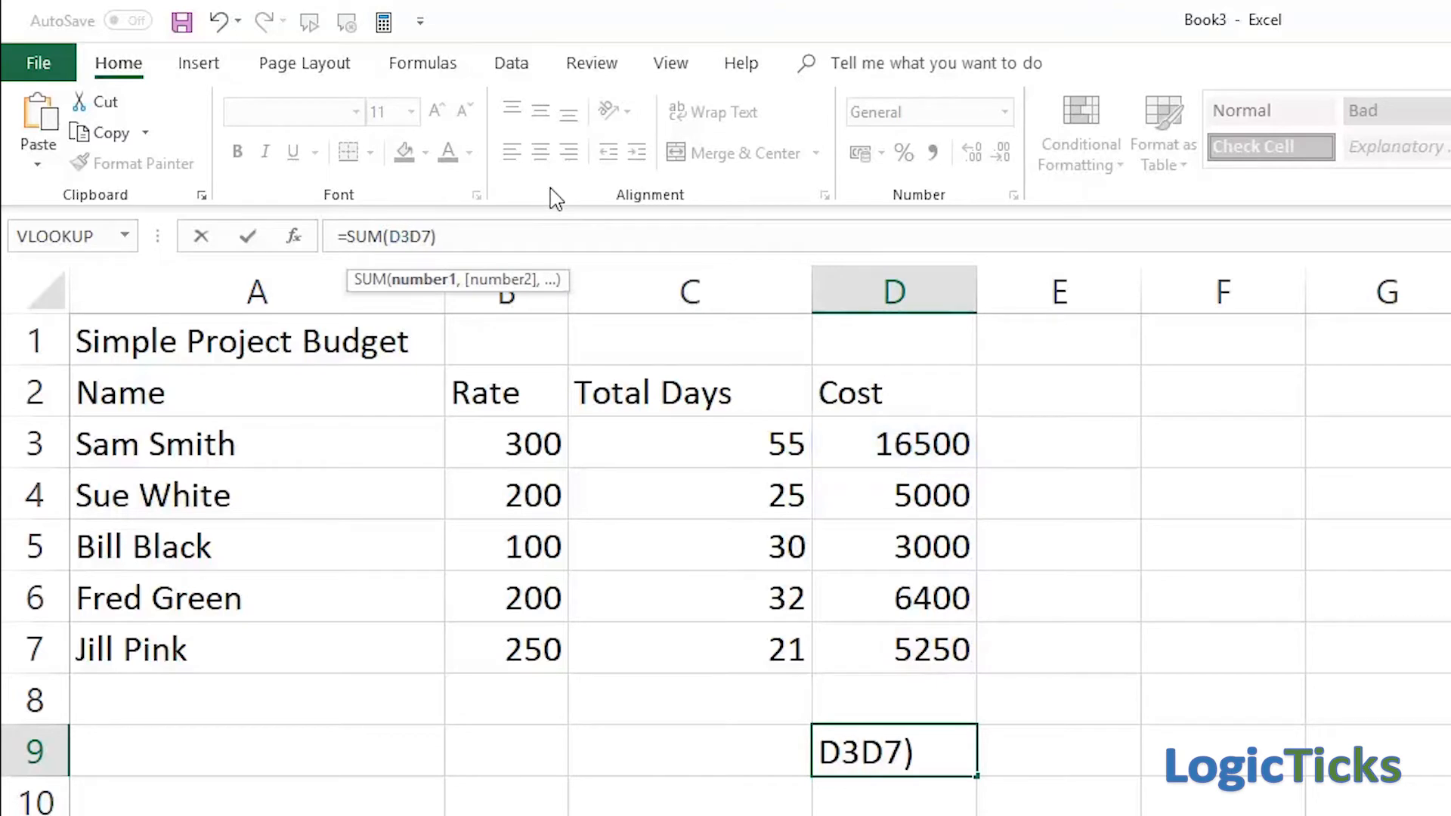
text(:)
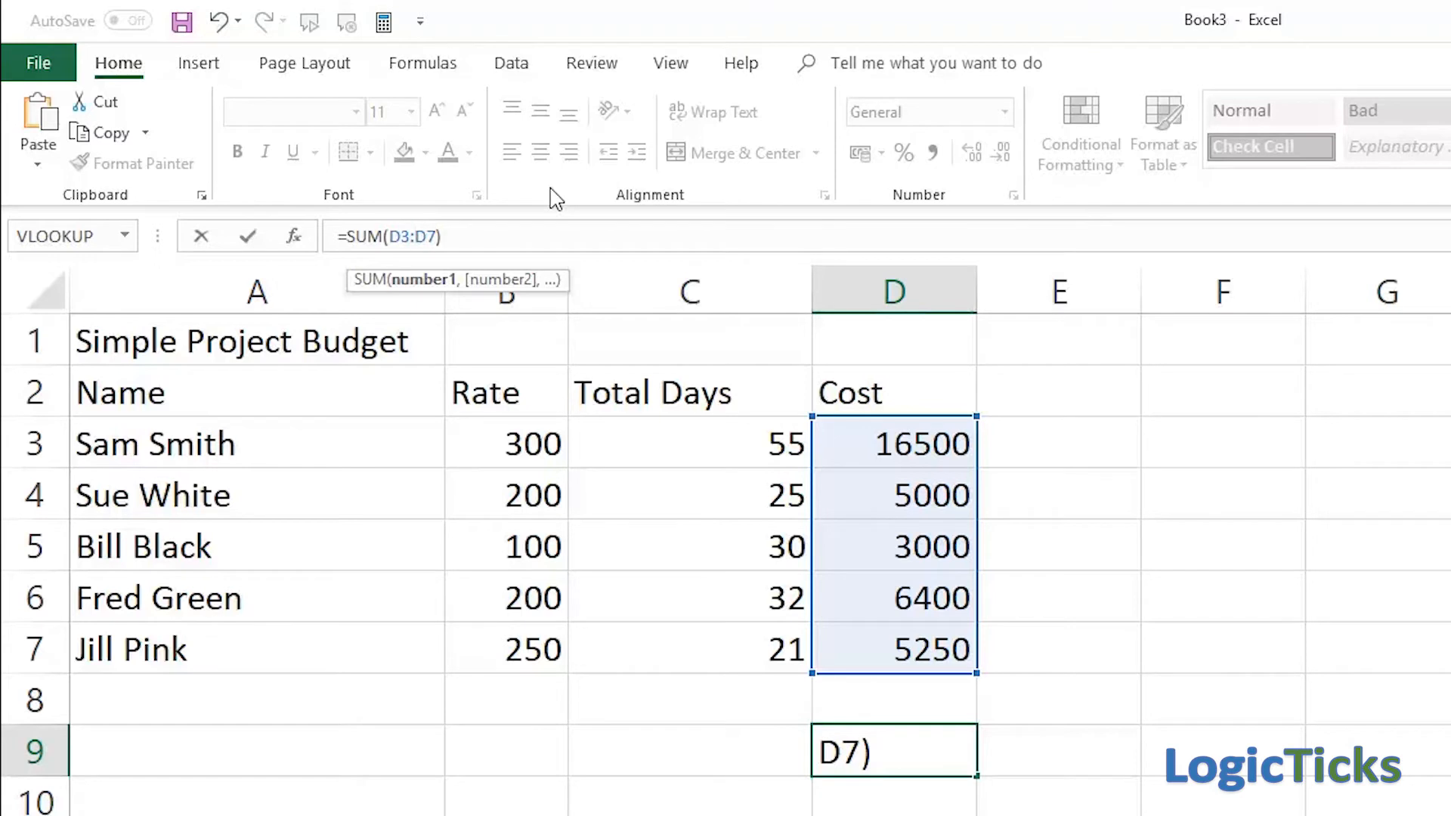
key(Return)
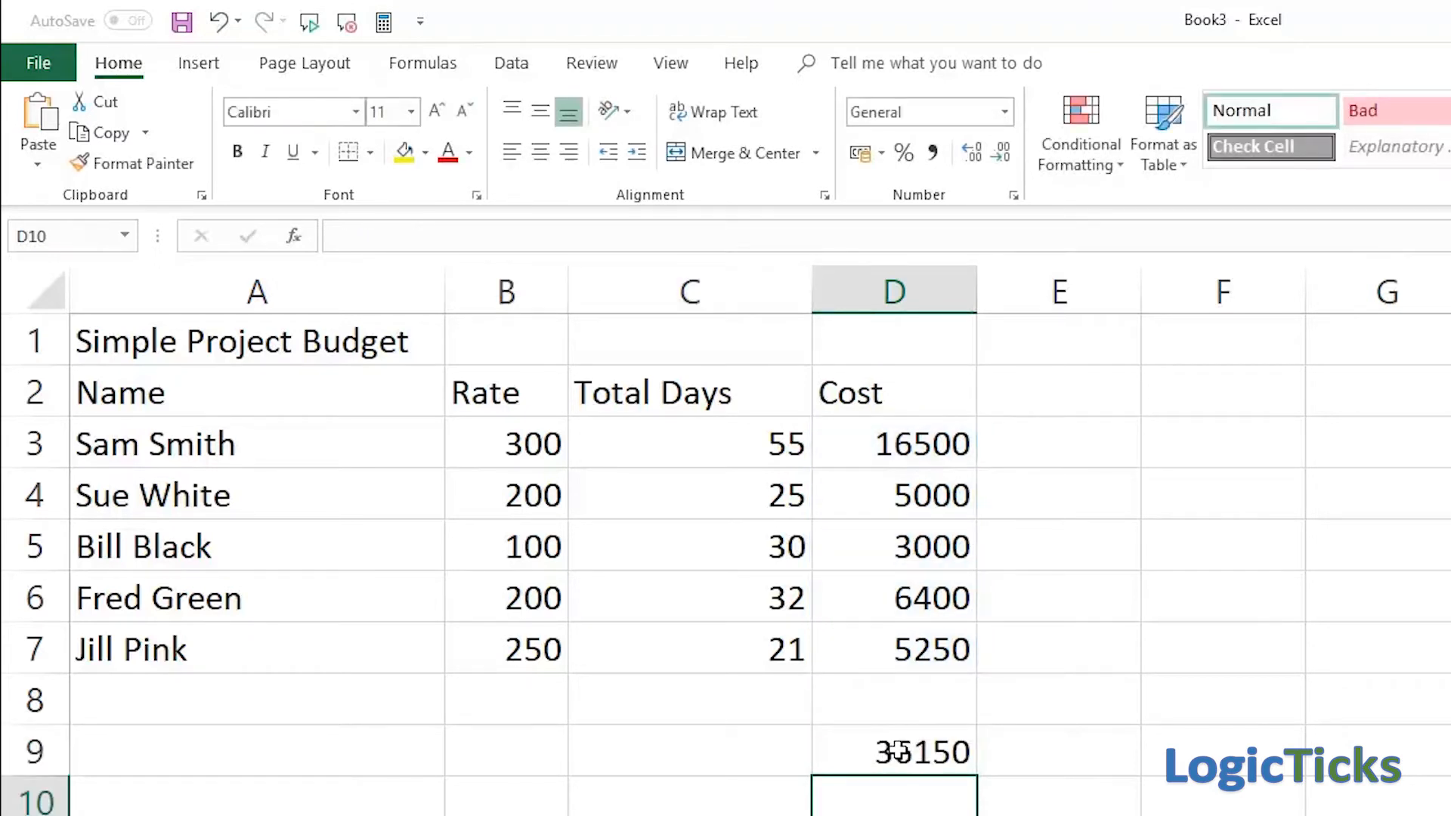
click(1240, 542)
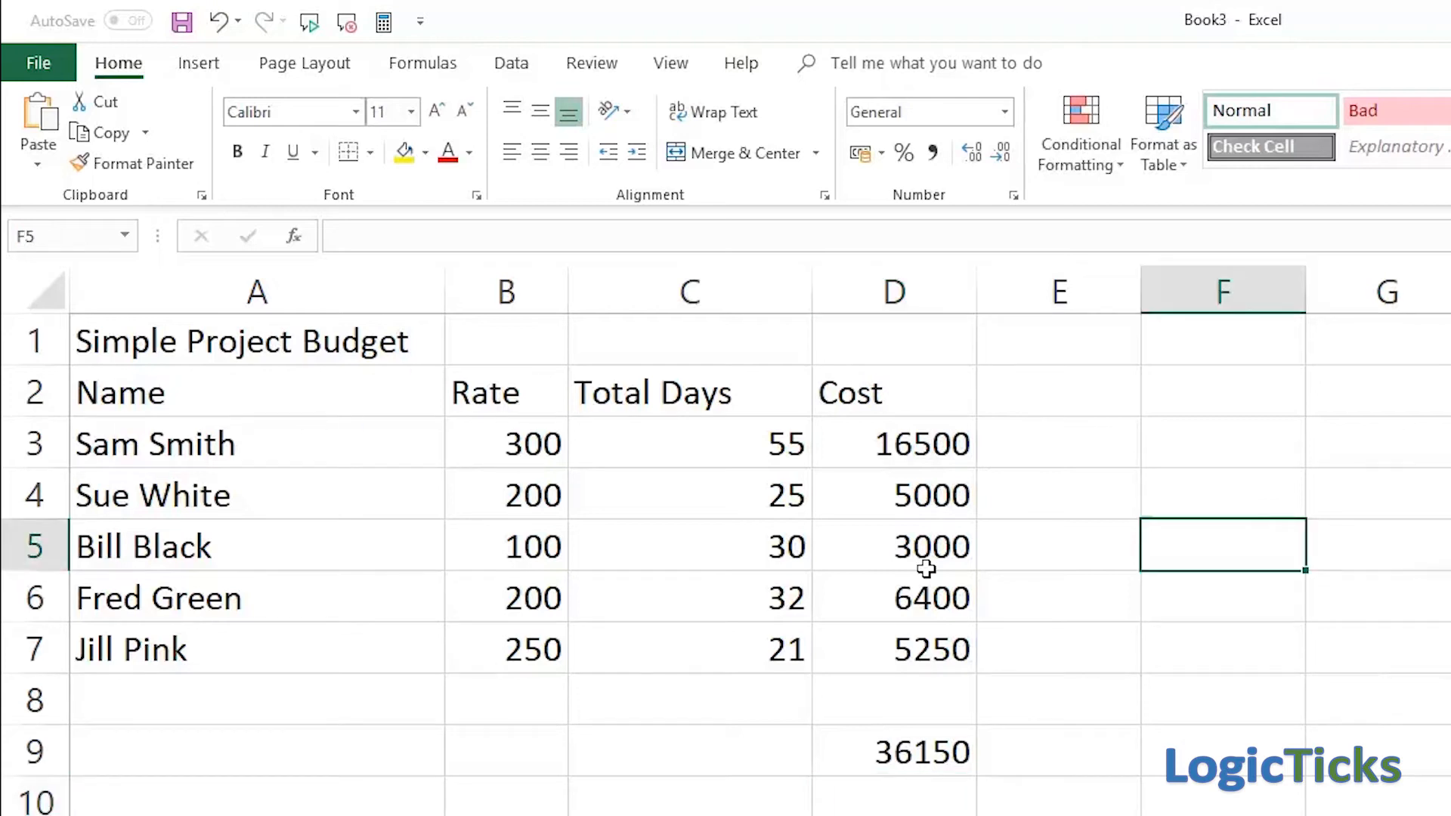
Step: Make the title "Simple Project Budget" bold, and merge and center it across cells A1 to D1
click(106, 344)
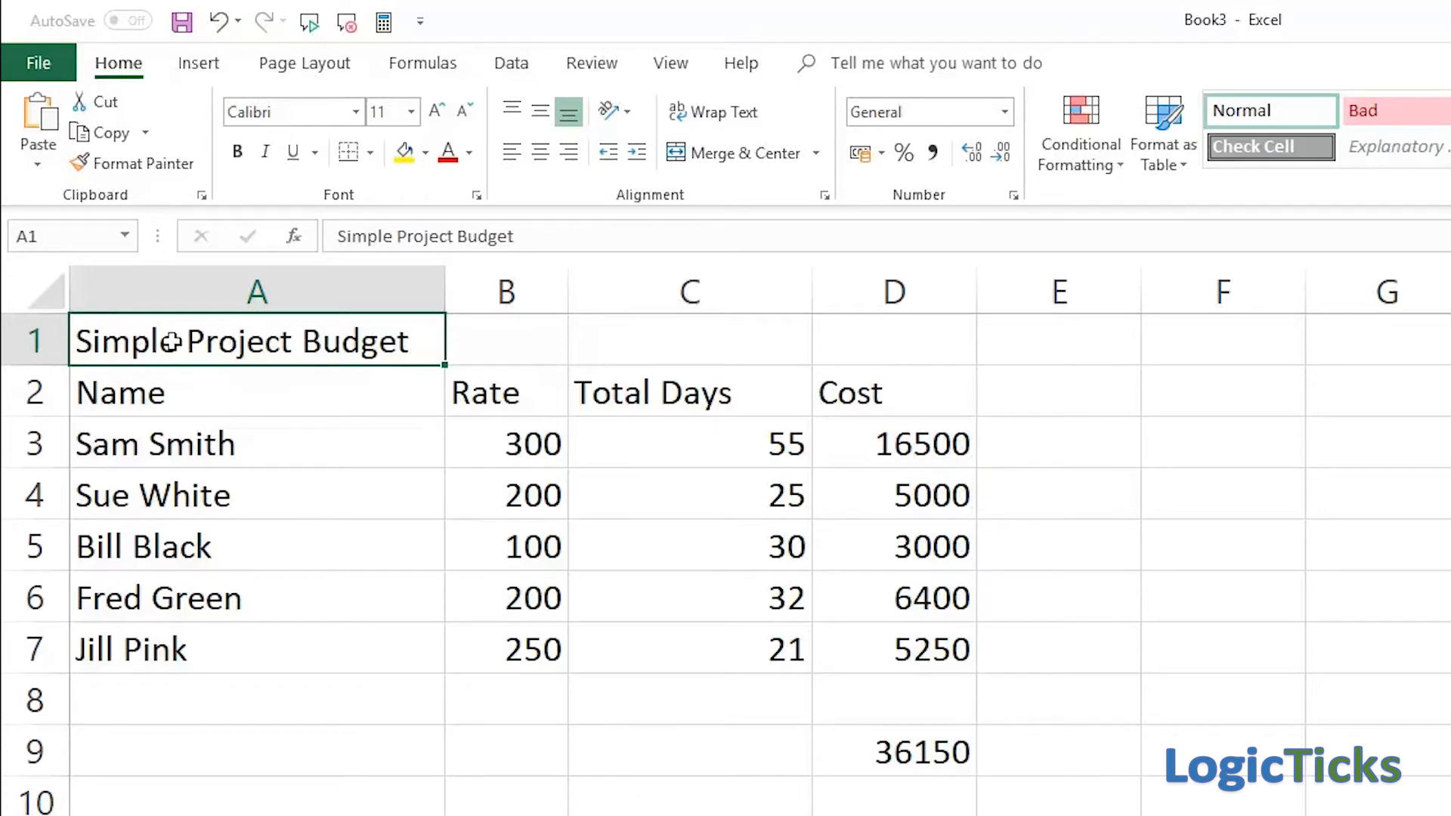
click(240, 153)
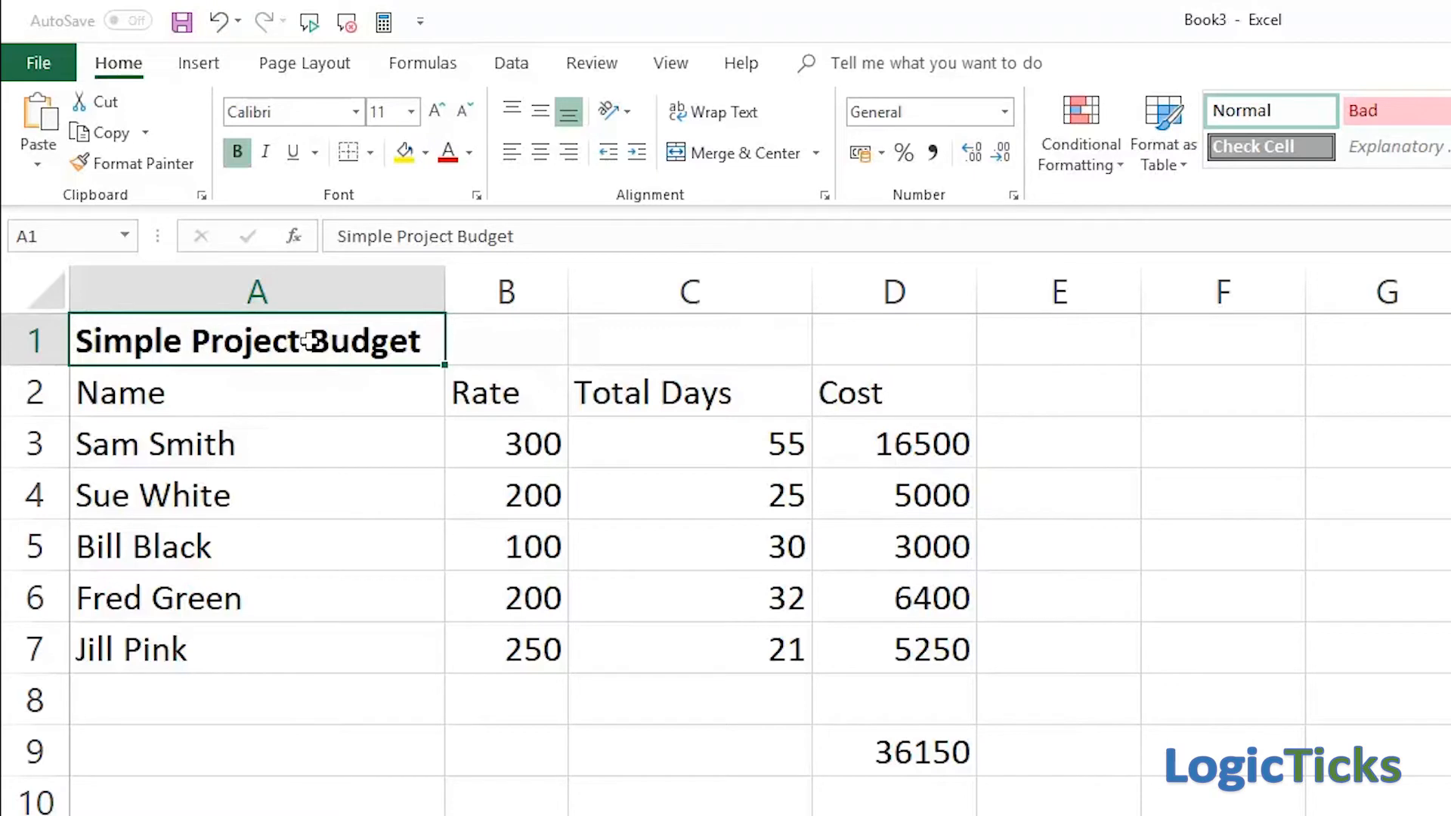
drag(901, 347, 295, 340)
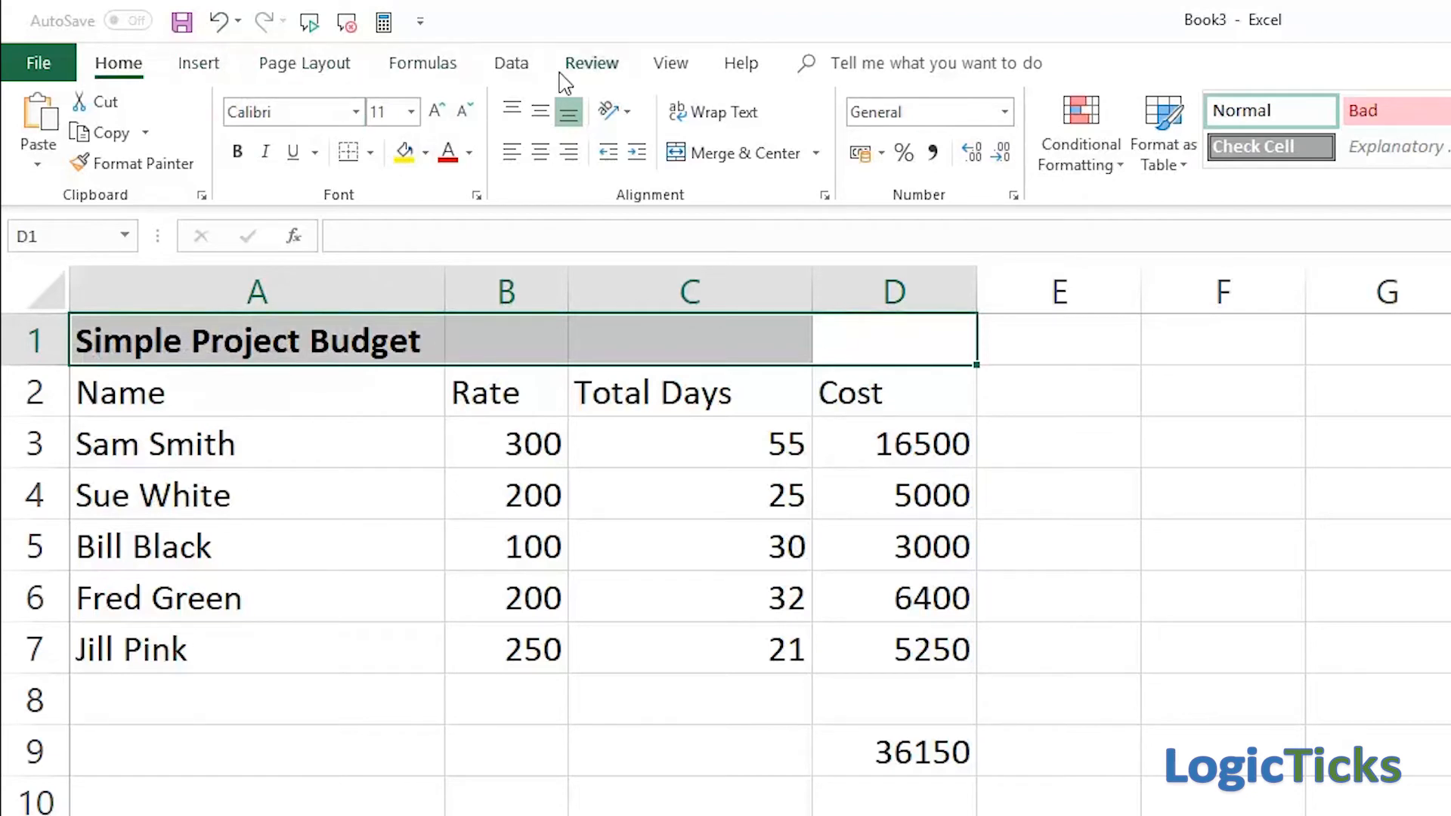
click(719, 154)
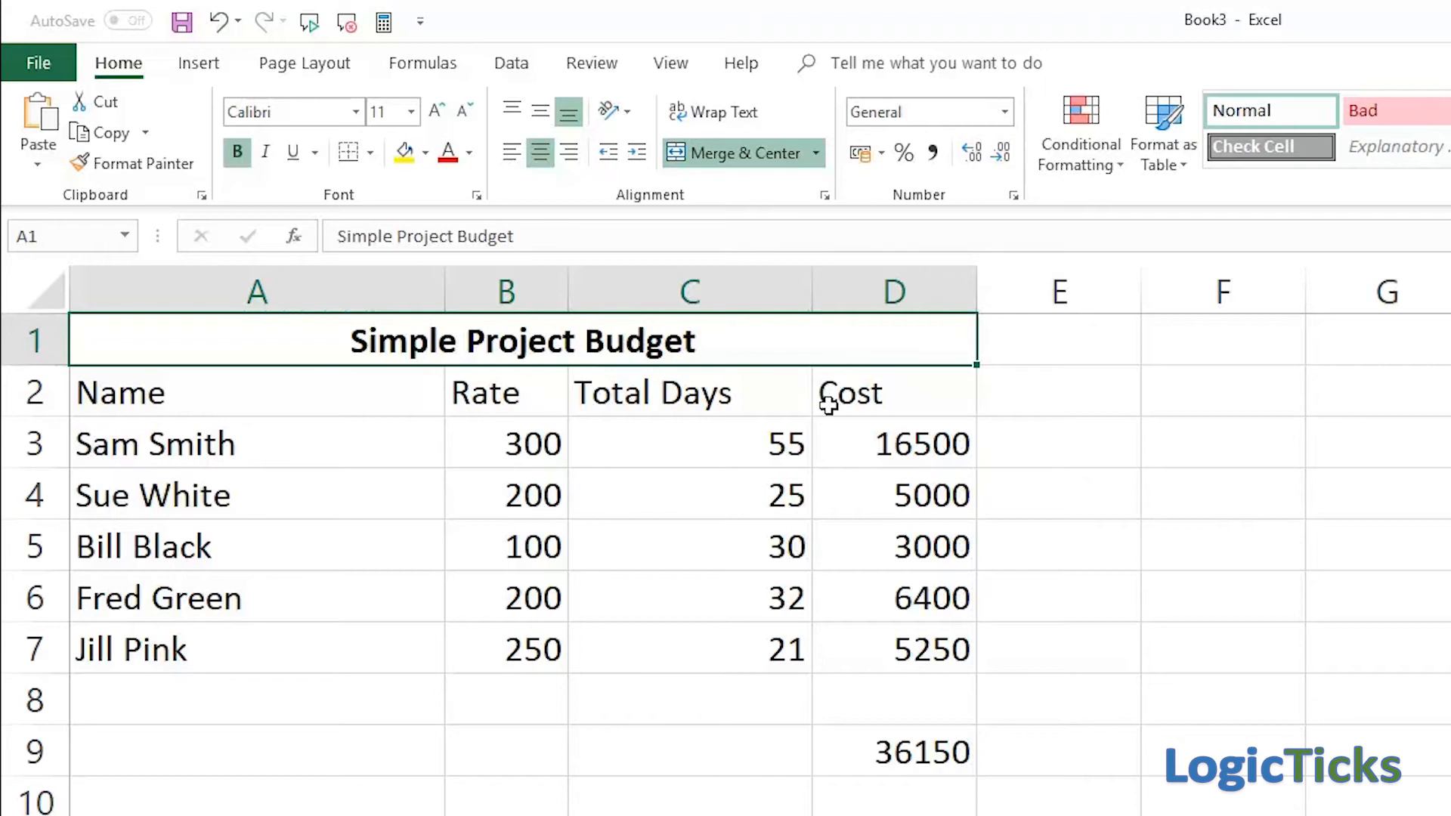
Step: Fill the header cells A2 to D2 with a light blue theme color
click(42, 392)
drag(191, 403, 898, 385)
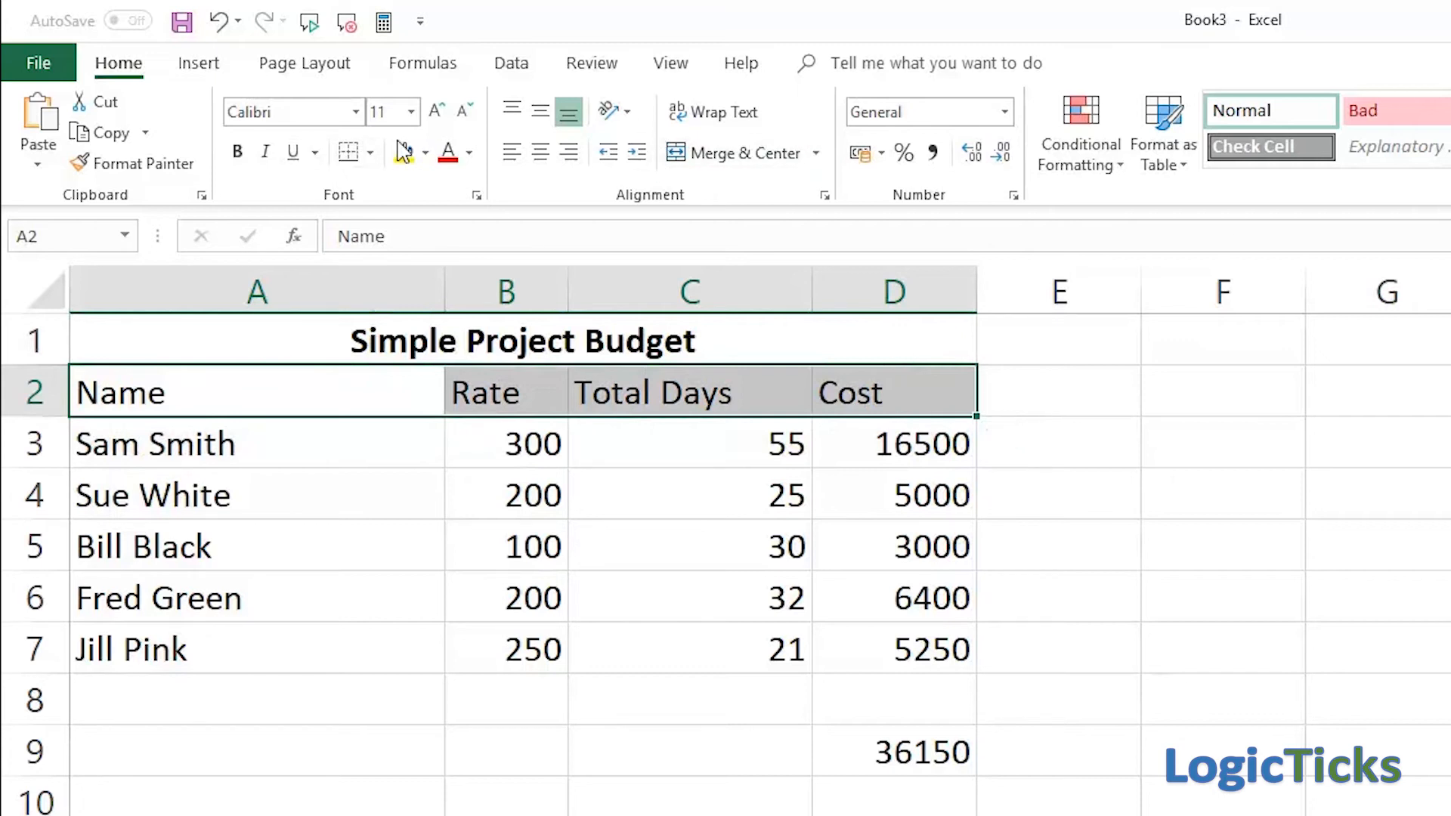
click(426, 152)
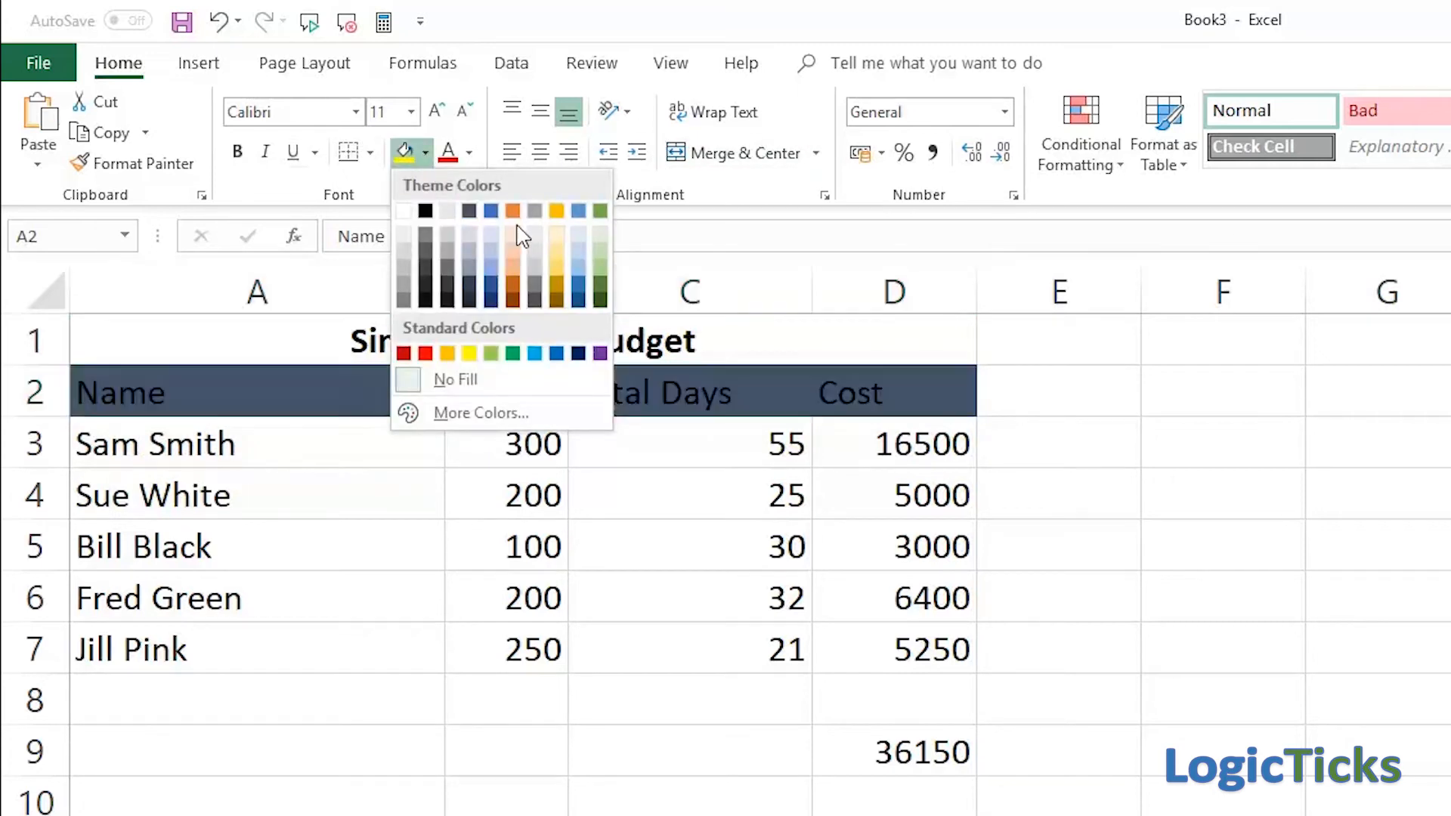
click(491, 244)
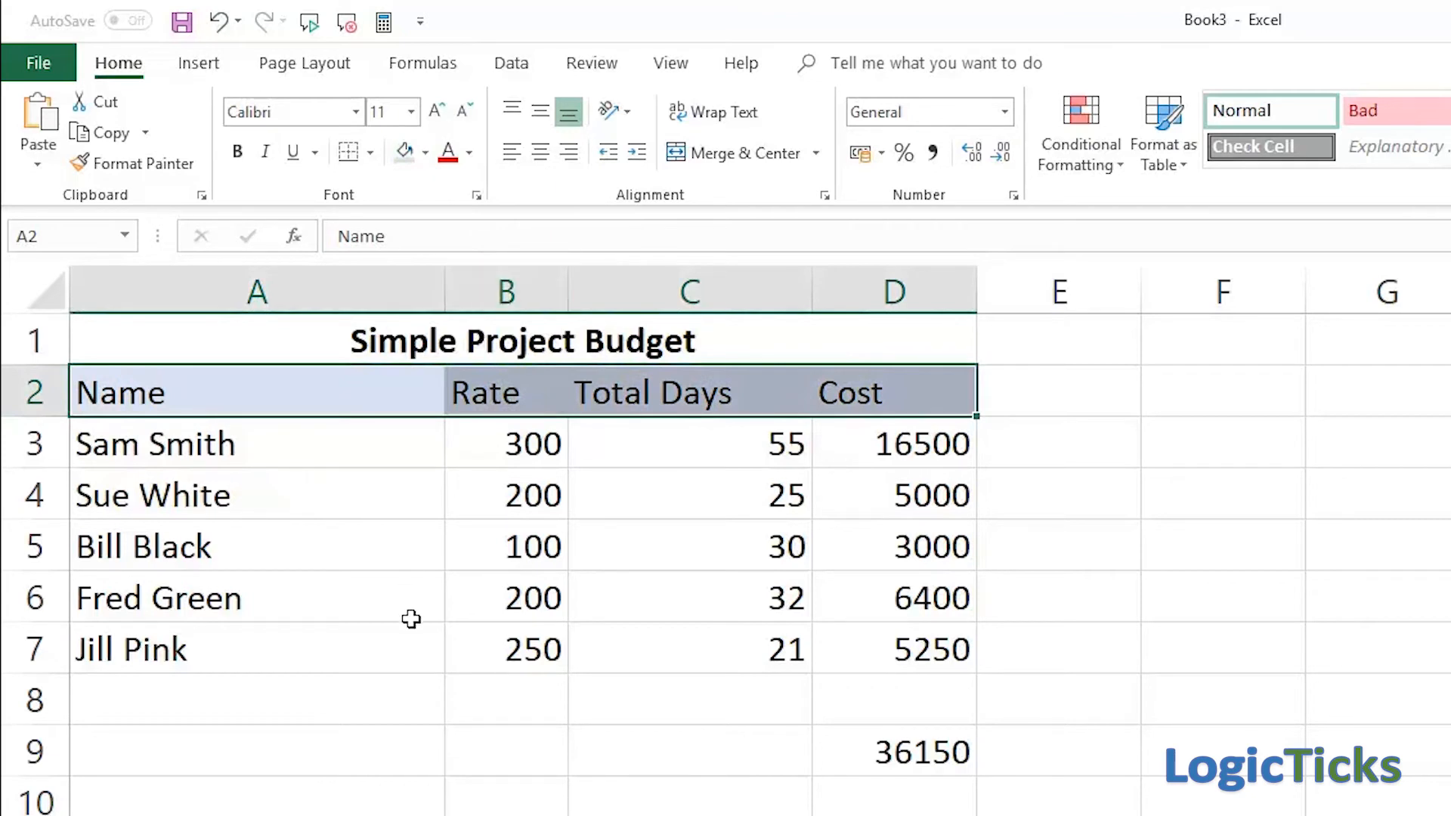
click(370, 581)
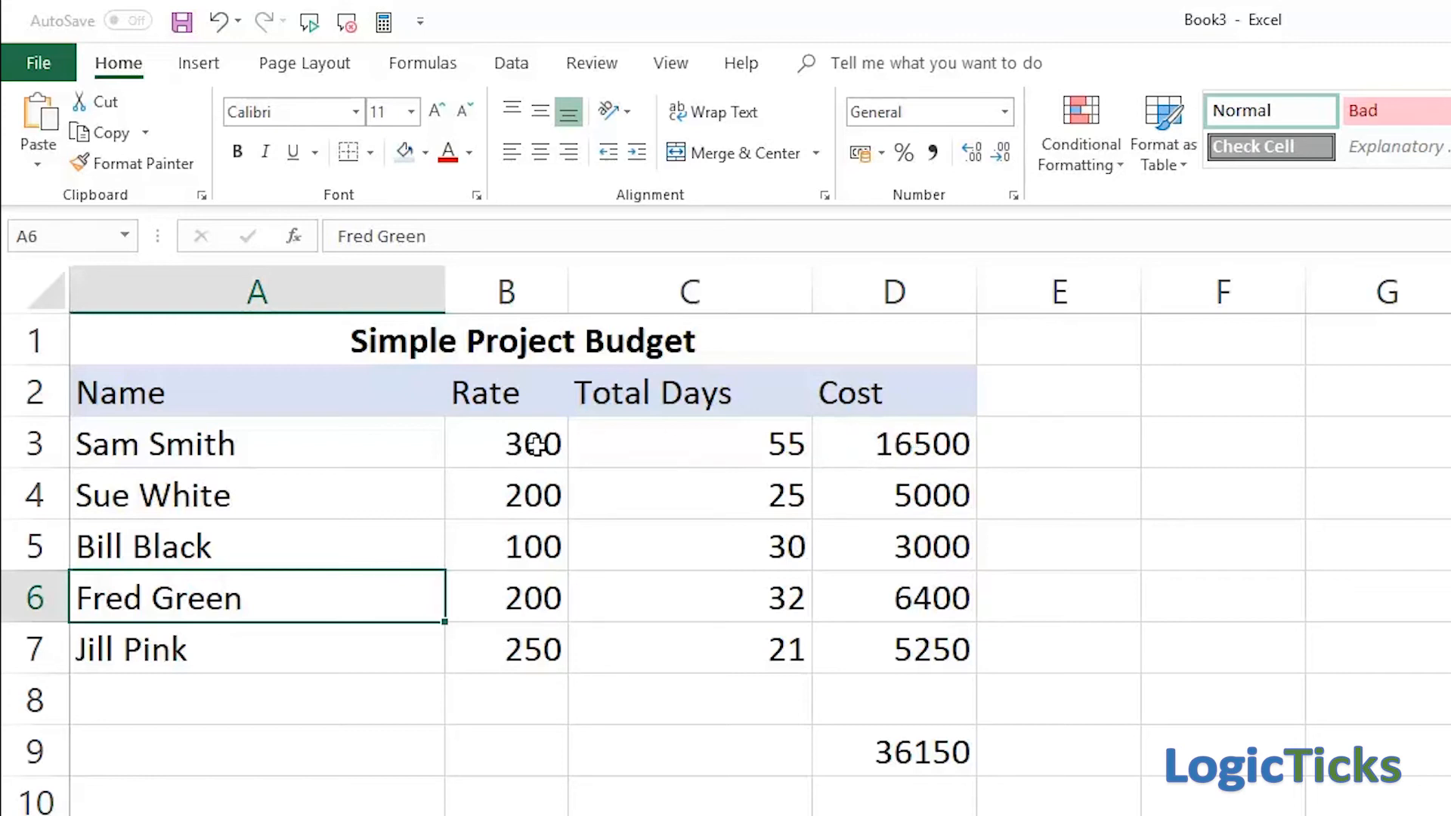
Step: Format the rates in B3:B7 and the costs in D3:D9 as pound currency with no decimal places
drag(504, 450, 509, 642)
right_click(512, 579)
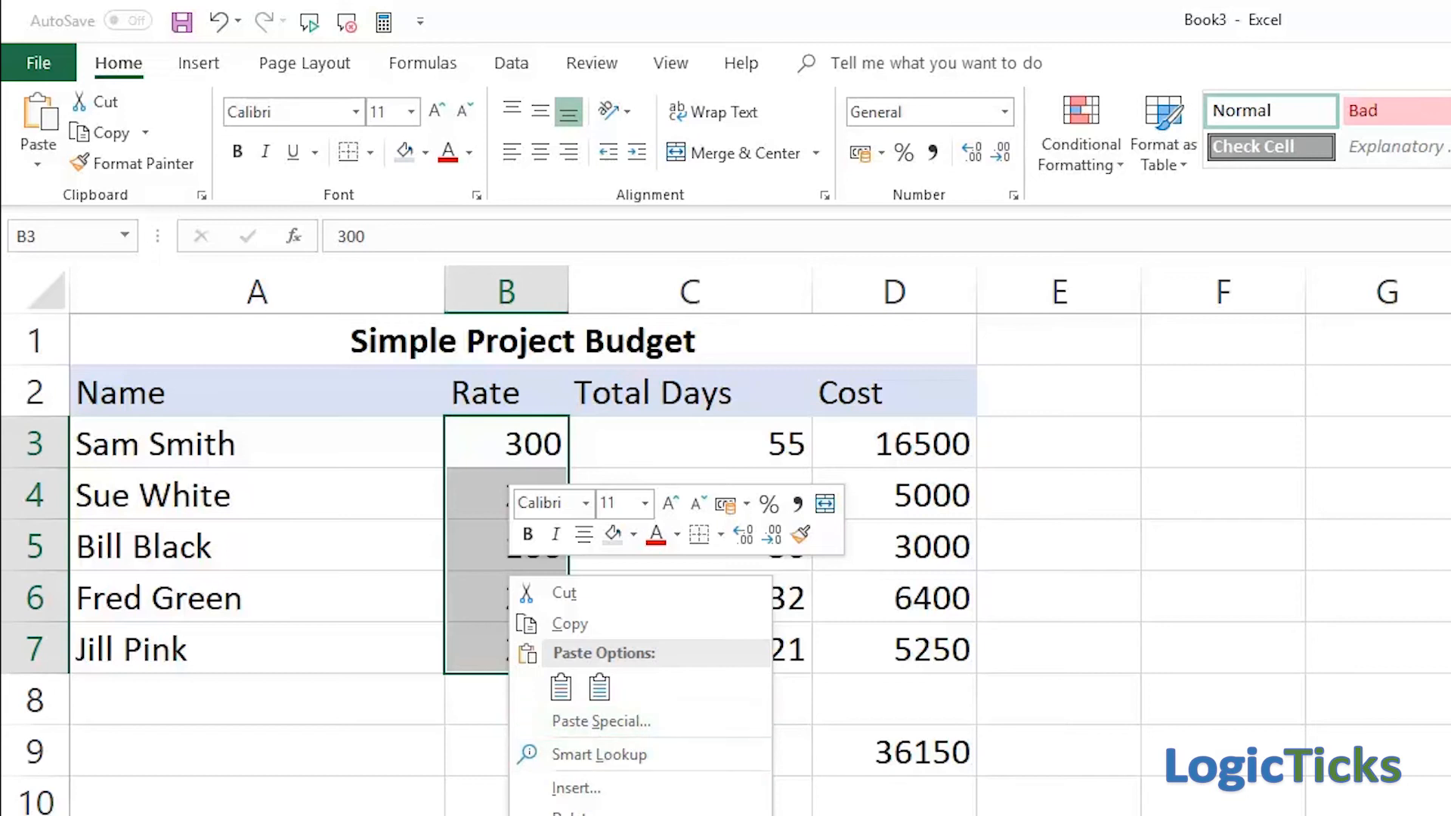
key(f)
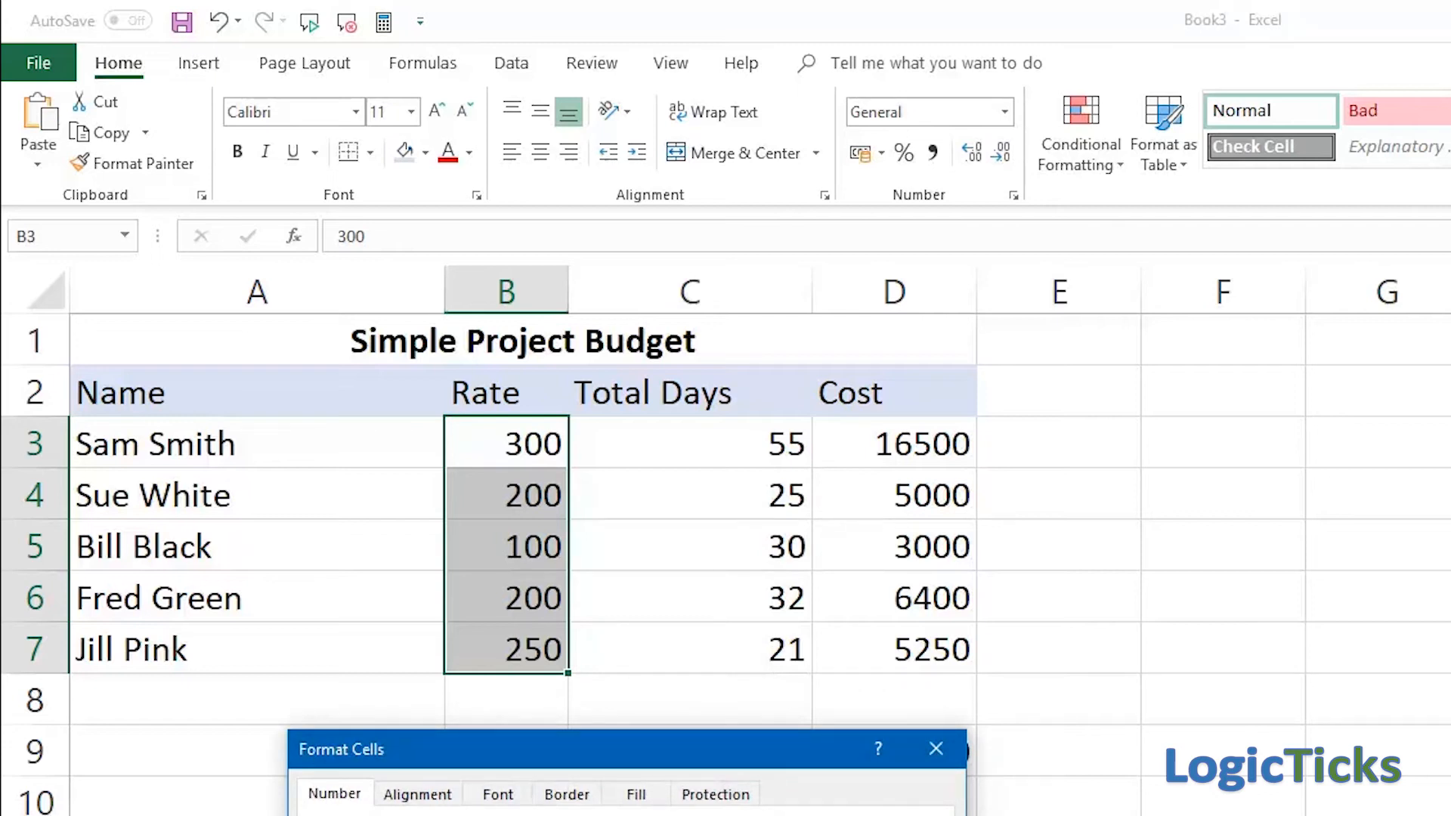
key(Return)
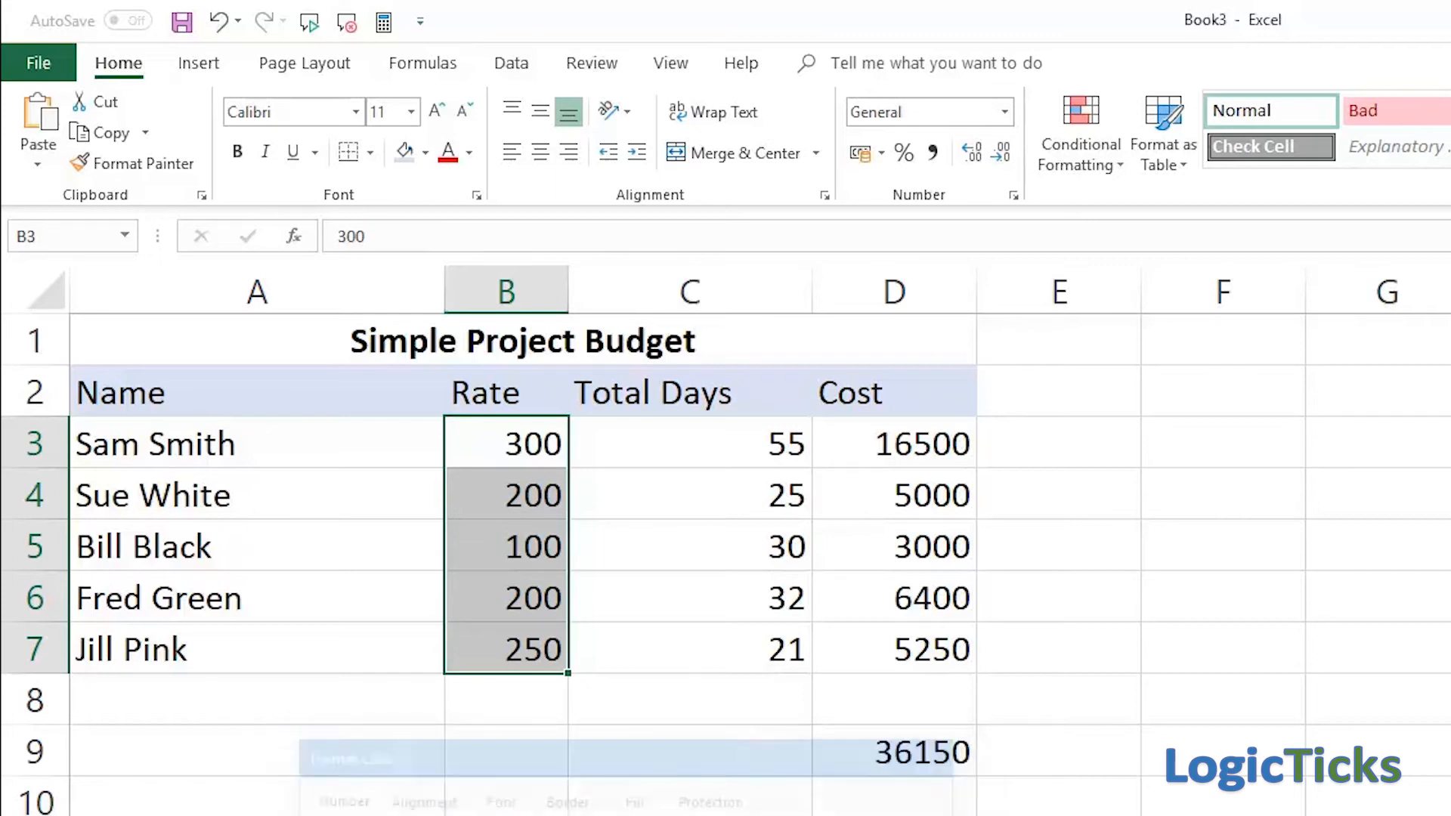
drag(918, 449, 923, 752)
right_click(924, 616)
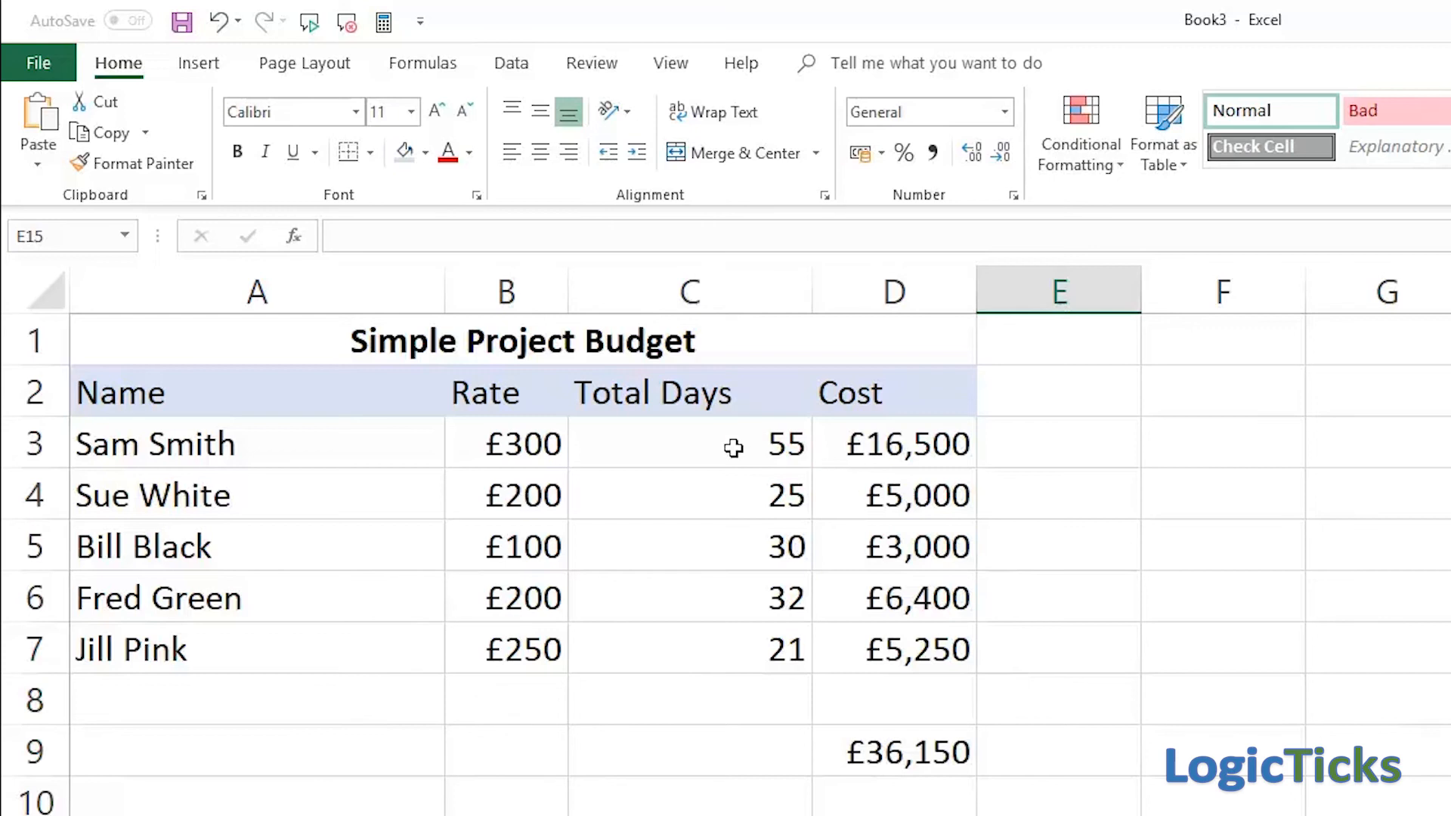
Step: Center the Total Days values in cells C3 to C7 horizontally
drag(671, 441, 687, 650)
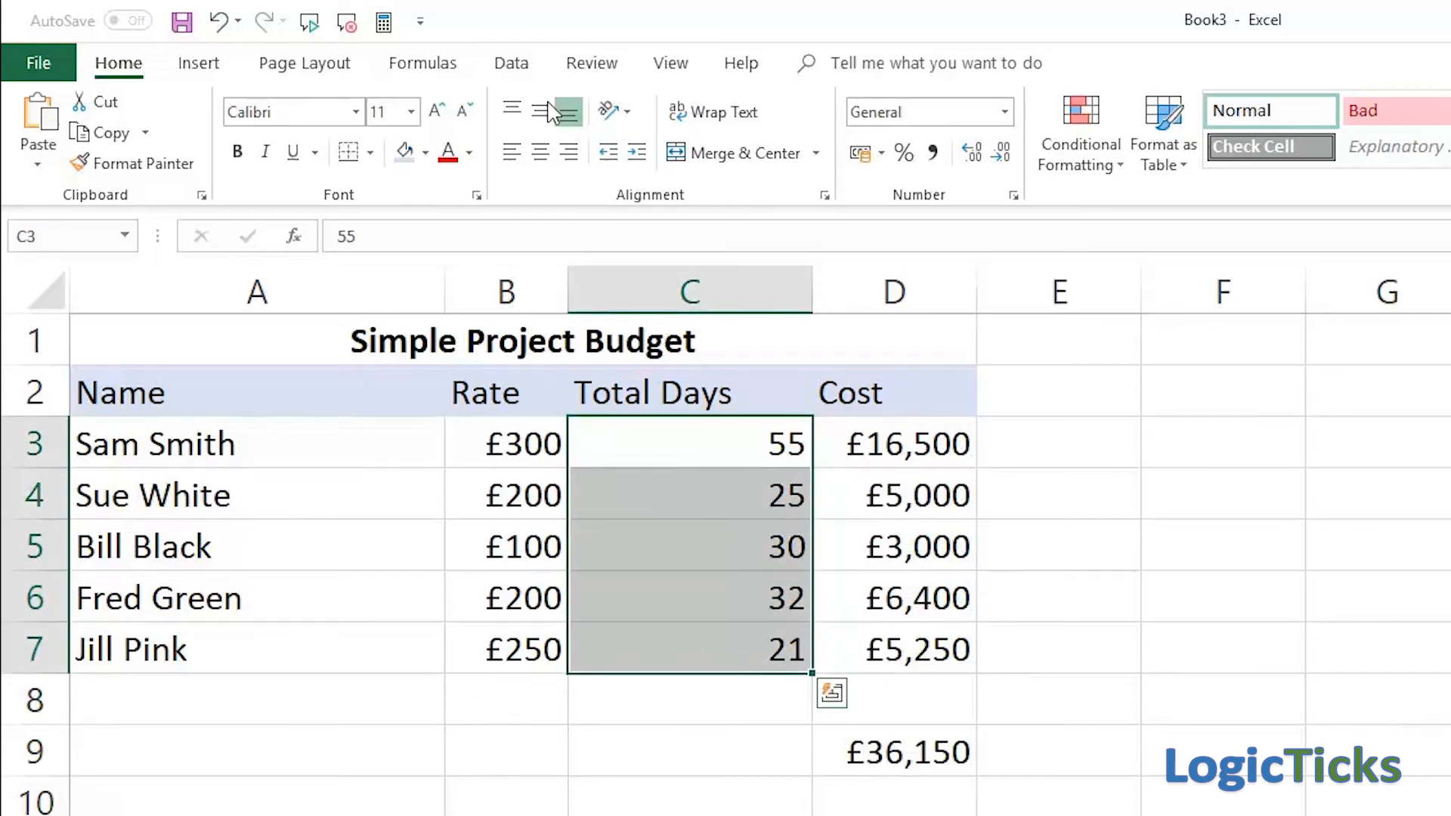
click(540, 155)
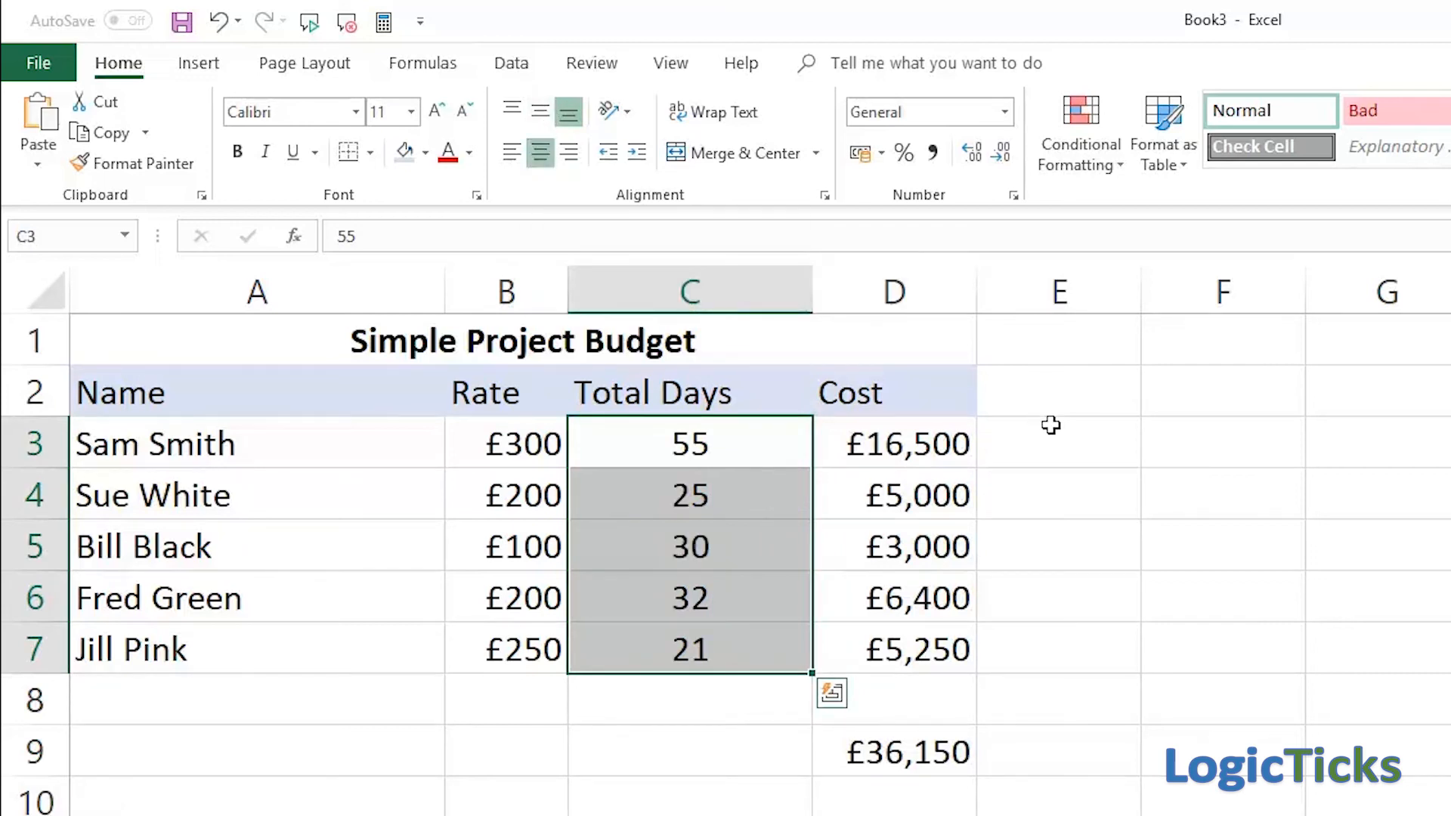
Step: Widen columns A to D together to one equal width and autofit them to their contents
drag(315, 285, 869, 286)
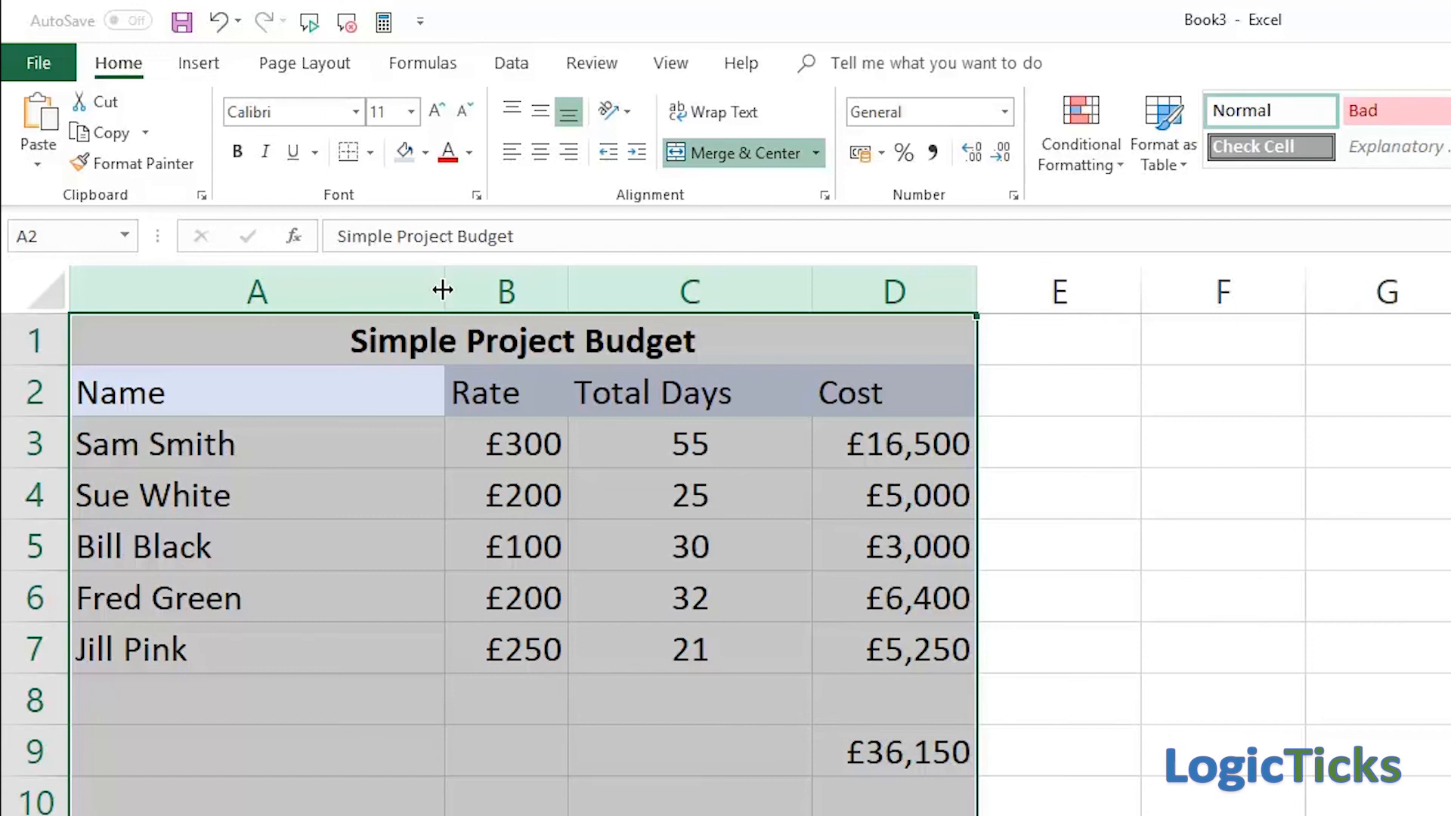
drag(443, 289, 489, 290)
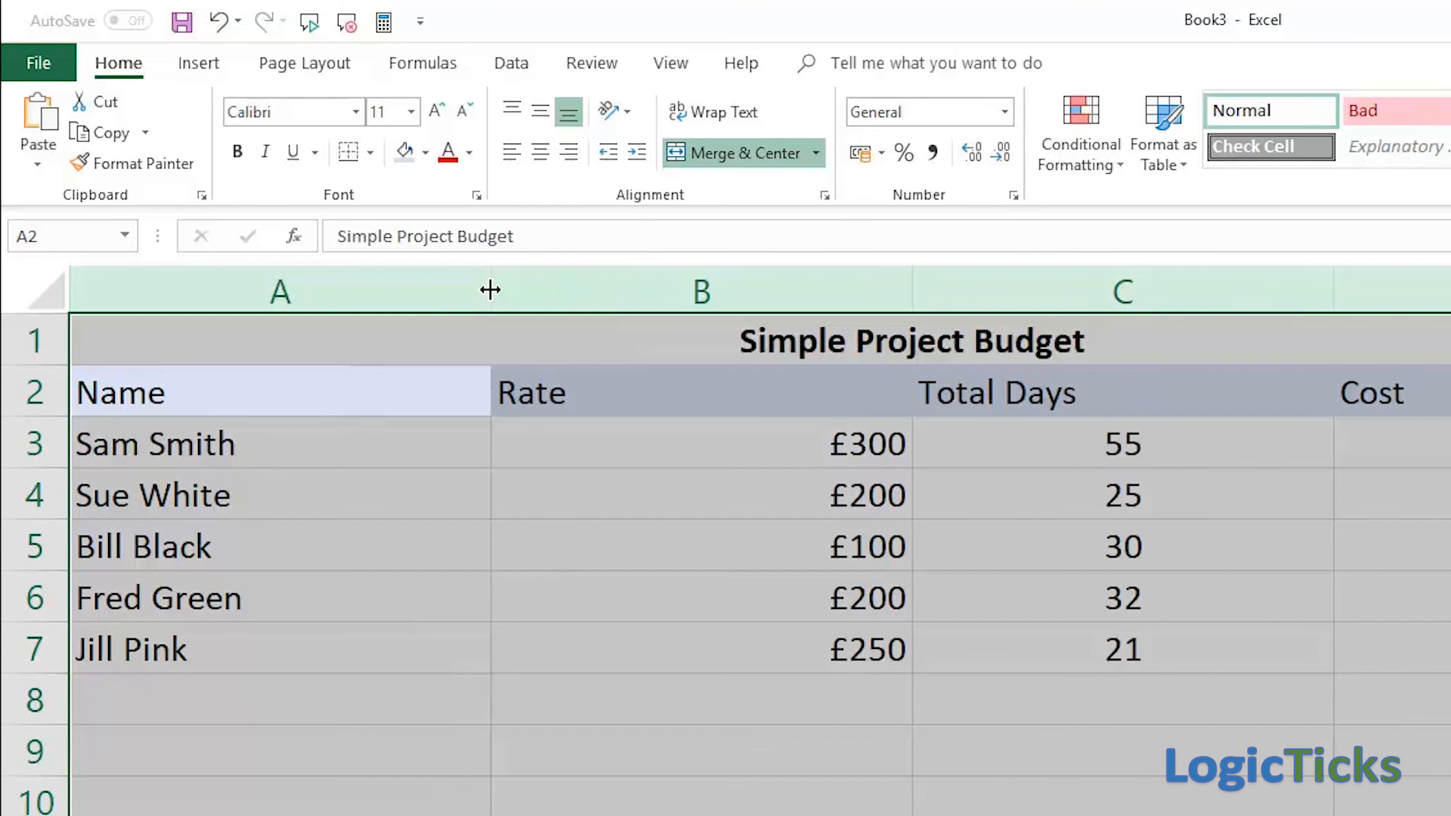
double_click(911, 286)
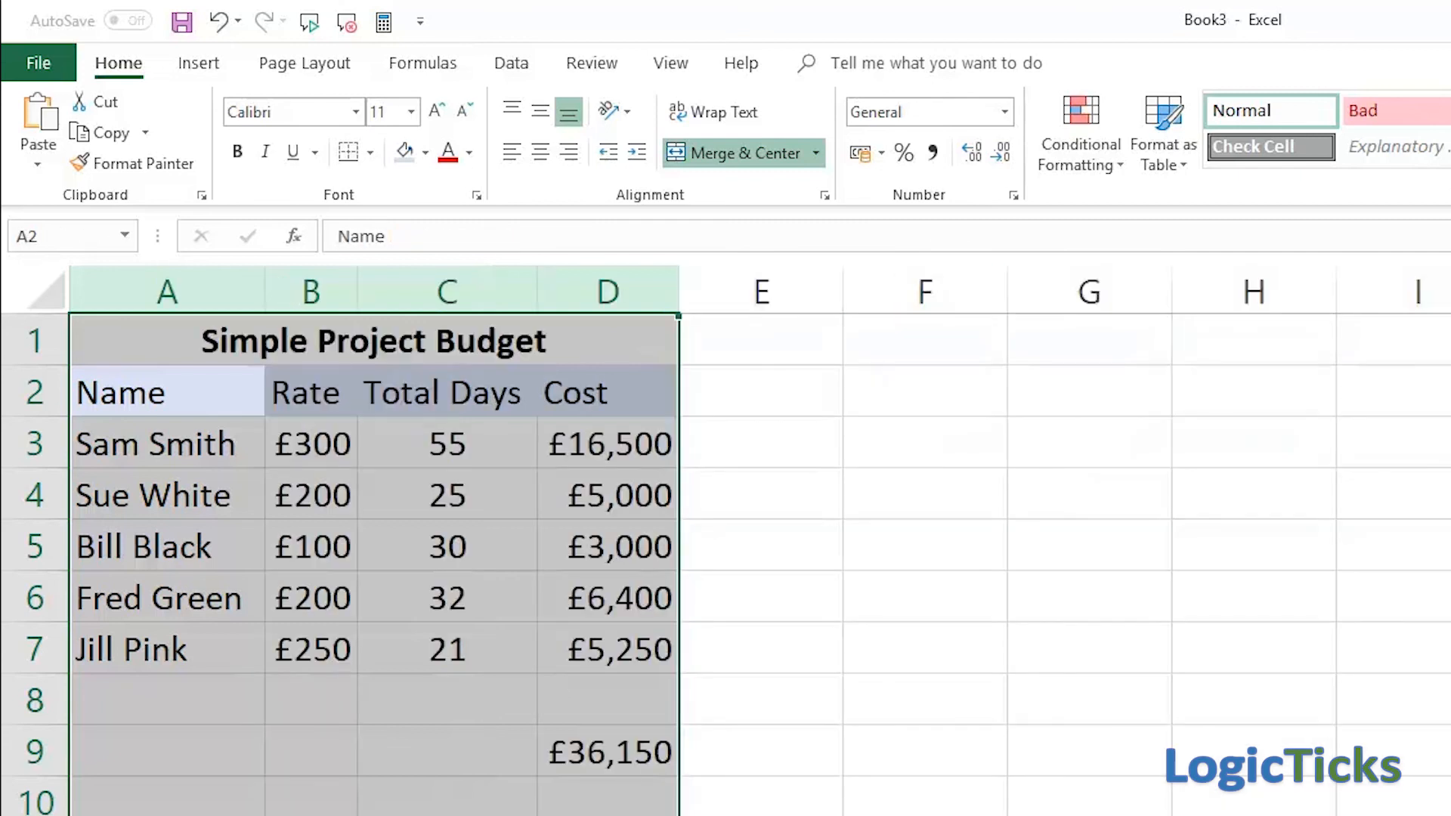